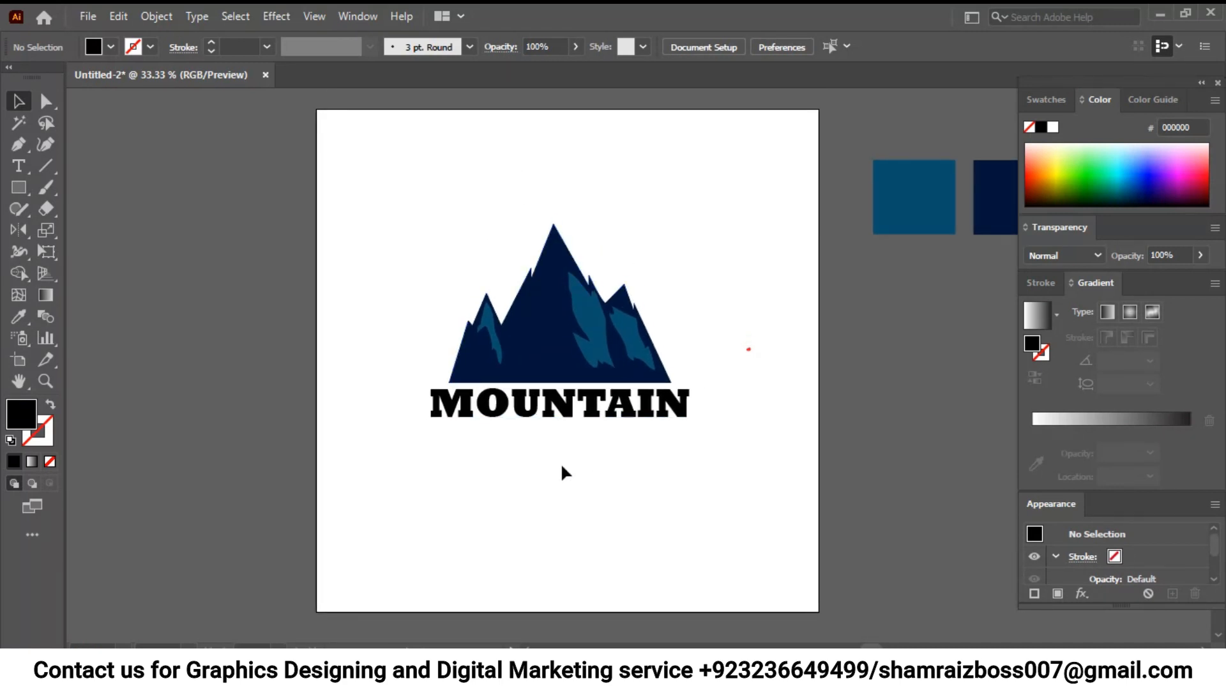
- Place a new text object near the artboard's upper edge and set its font to Laurus Nobilis
{"action": "left_click", "coordinate": [18, 166]}
{"action": "left_click", "coordinate": [468, 143]}
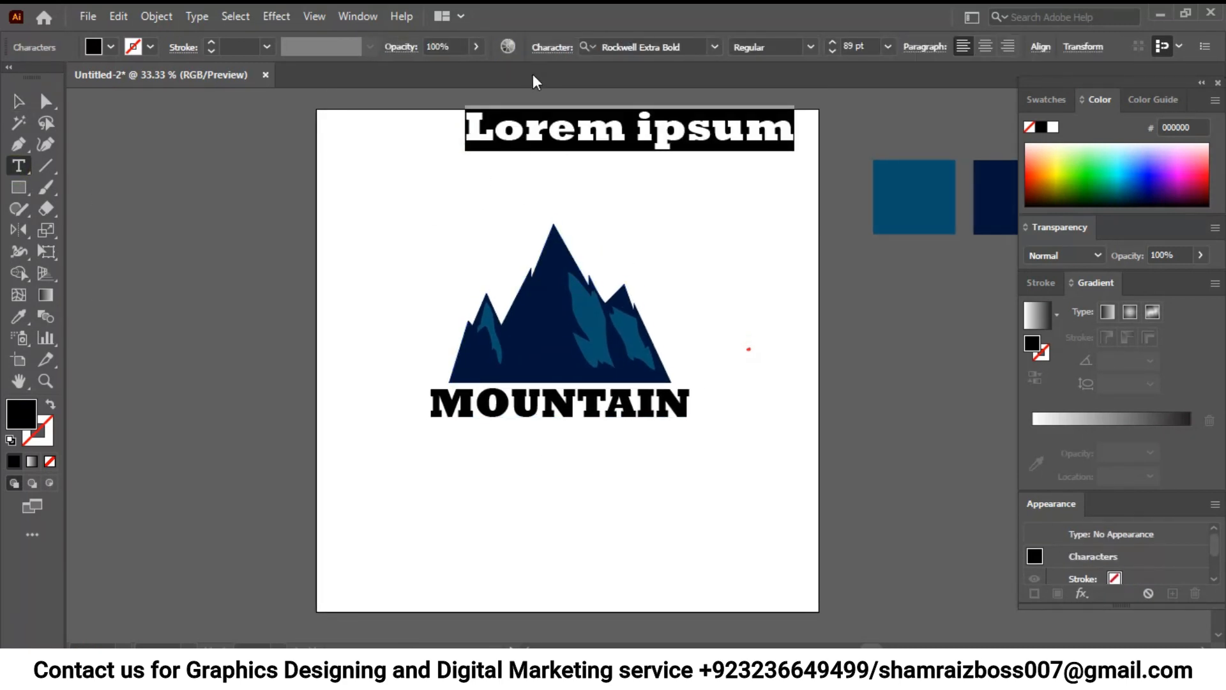
{"action": "left_click", "coordinate": [698, 40]}
{"action": "key", "text": "BackSpace"}
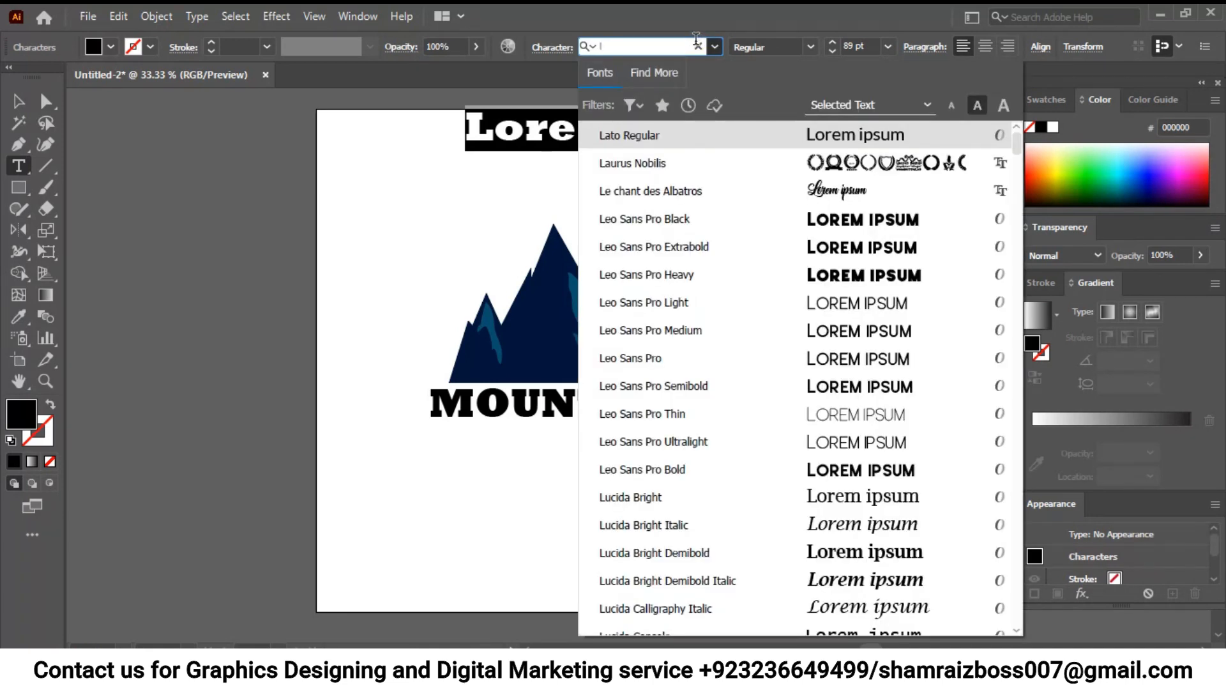
{"action": "left_click", "coordinate": [705, 165]}
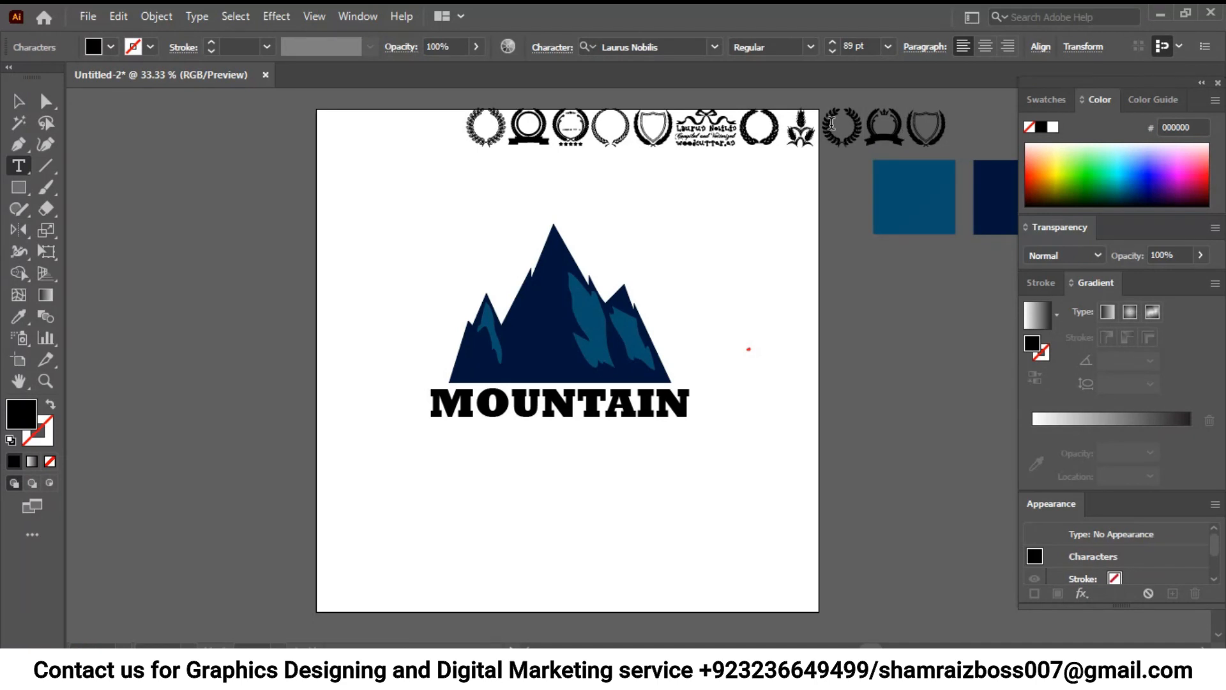
- Replace the placeholder text with the single glyph showing a crowned wreath above a ribbon
{"action": "key", "text": "BackSpace"}
{"action": "key", "text": "BackSpace"}
{"action": "key", "text": "BackSpace"}
{"action": "key", "text": "BackSpace"}
{"action": "key", "text": "BackSpace"}
{"action": "key", "text": "BackSpace"}
{"action": "key", "text": "BackSpace"}
{"action": "key", "text": "BackSpace"}
{"action": "key", "text": "BackSpace"}
{"action": "key", "text": "BackSpace"}
{"action": "key", "text": "BackSpace"}
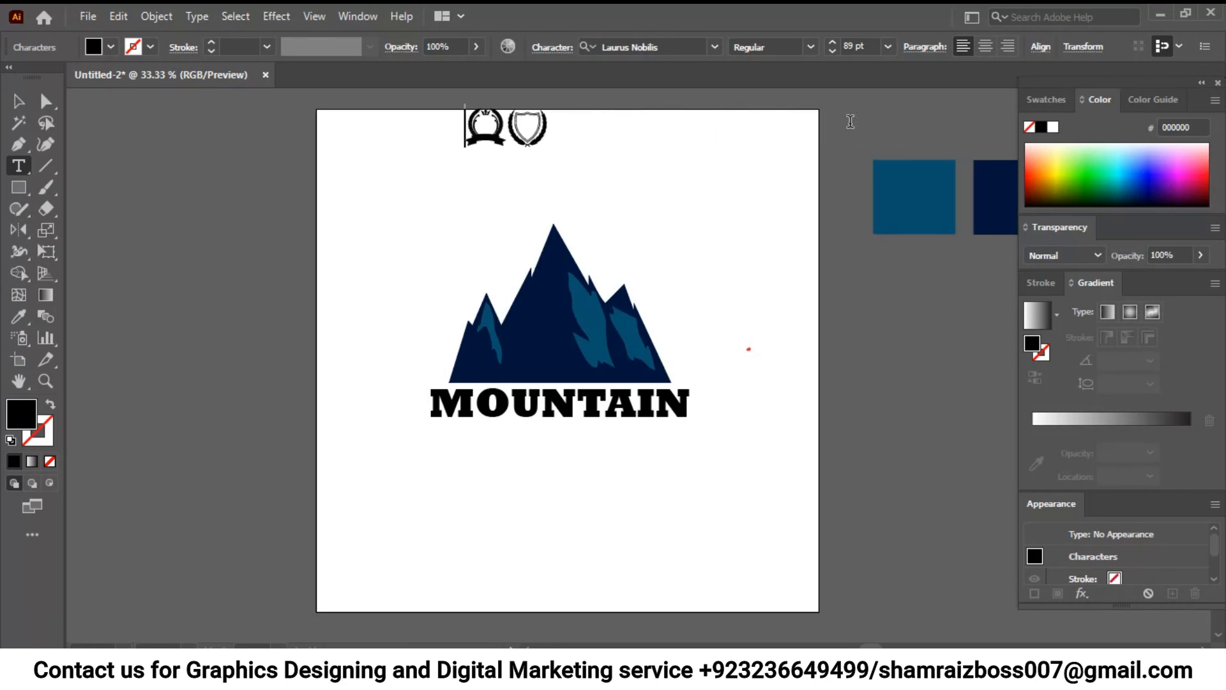
{"action": "key", "text": "BackSpace"}
- Enlarge the wreath glyph to about 379 pt and position it in the artboard's upper-left area
{"action": "left_click", "coordinate": [19, 101]}
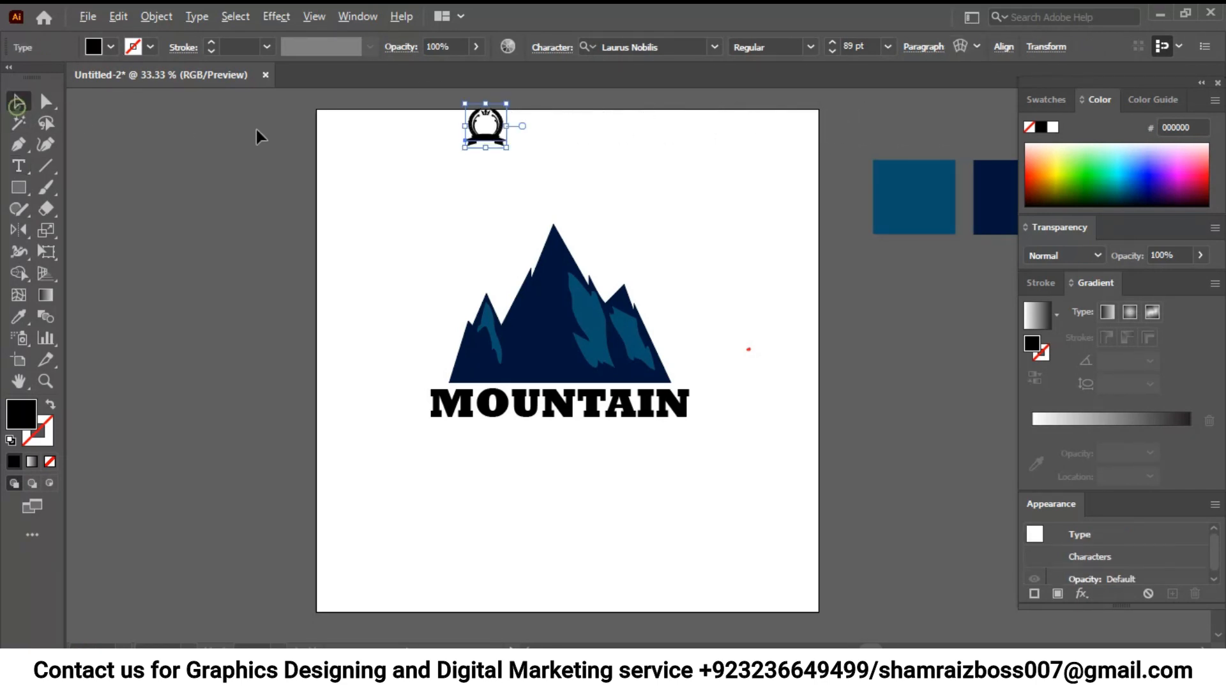
{"action": "left_click_drag", "start_coordinate": [507, 148], "coordinate": [447, 271]}
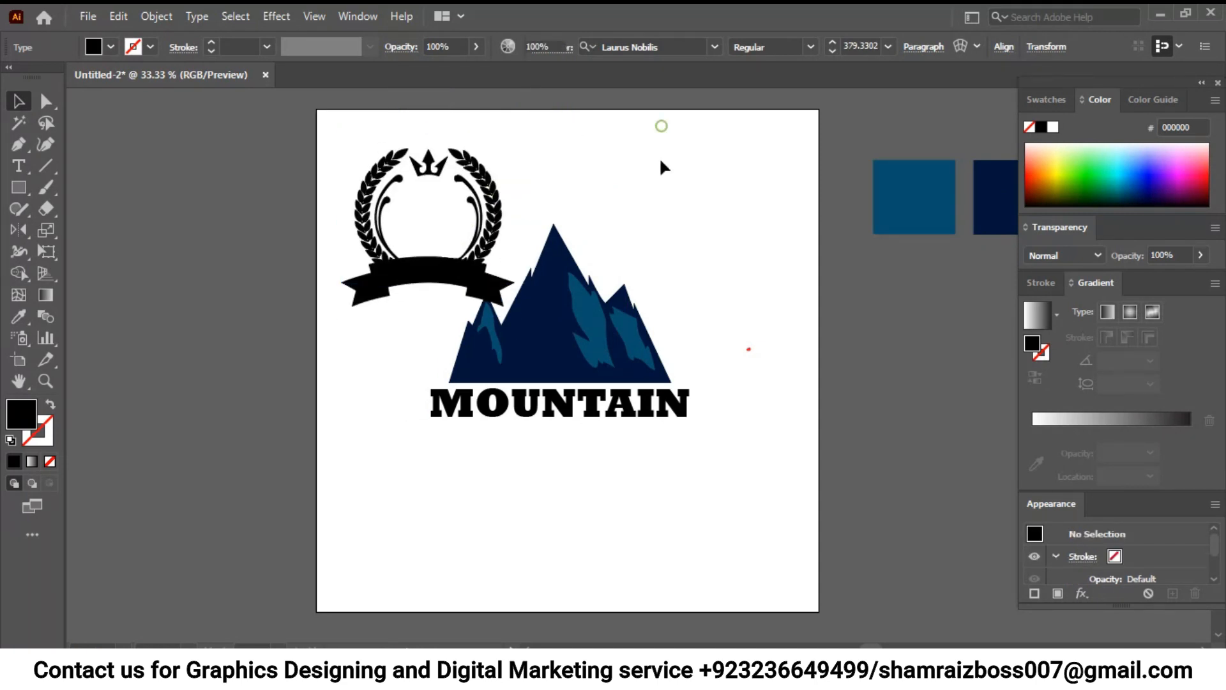
{"action": "left_click", "coordinate": [673, 178]}
{"action": "left_click", "coordinate": [484, 183]}
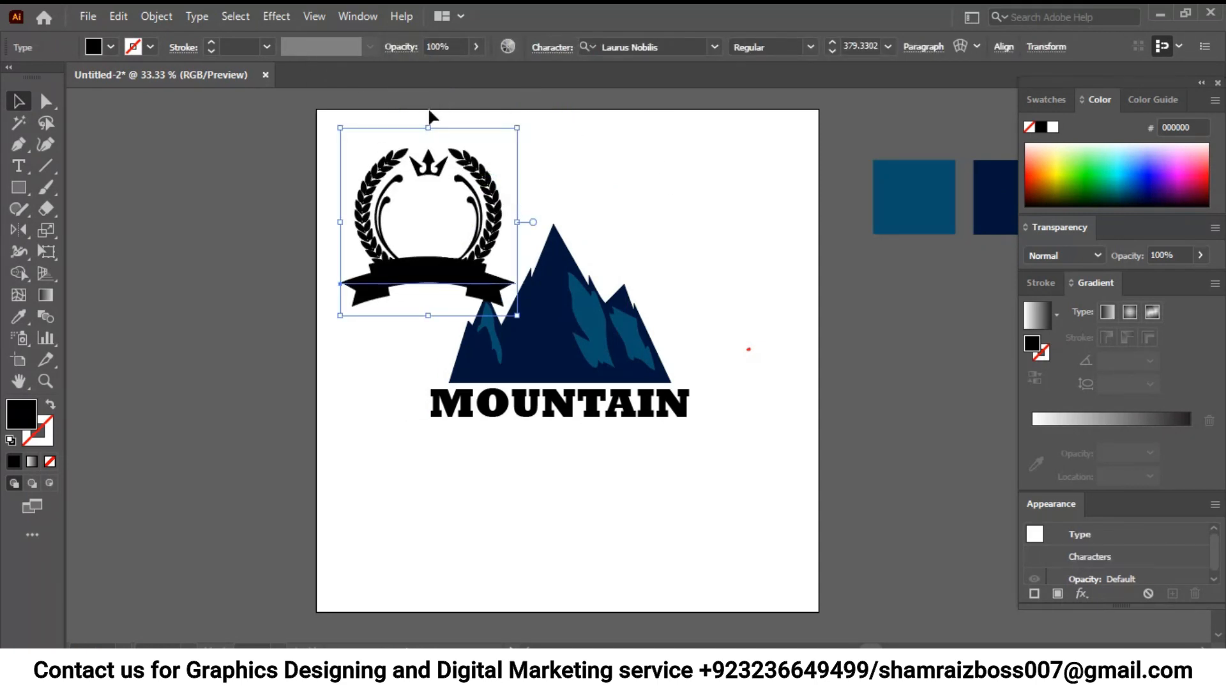
- Convert the wreath glyph to outlines and shift it partly off the artboard's left edge, clear of the mountain
{"action": "right_click", "coordinate": [381, 168]}
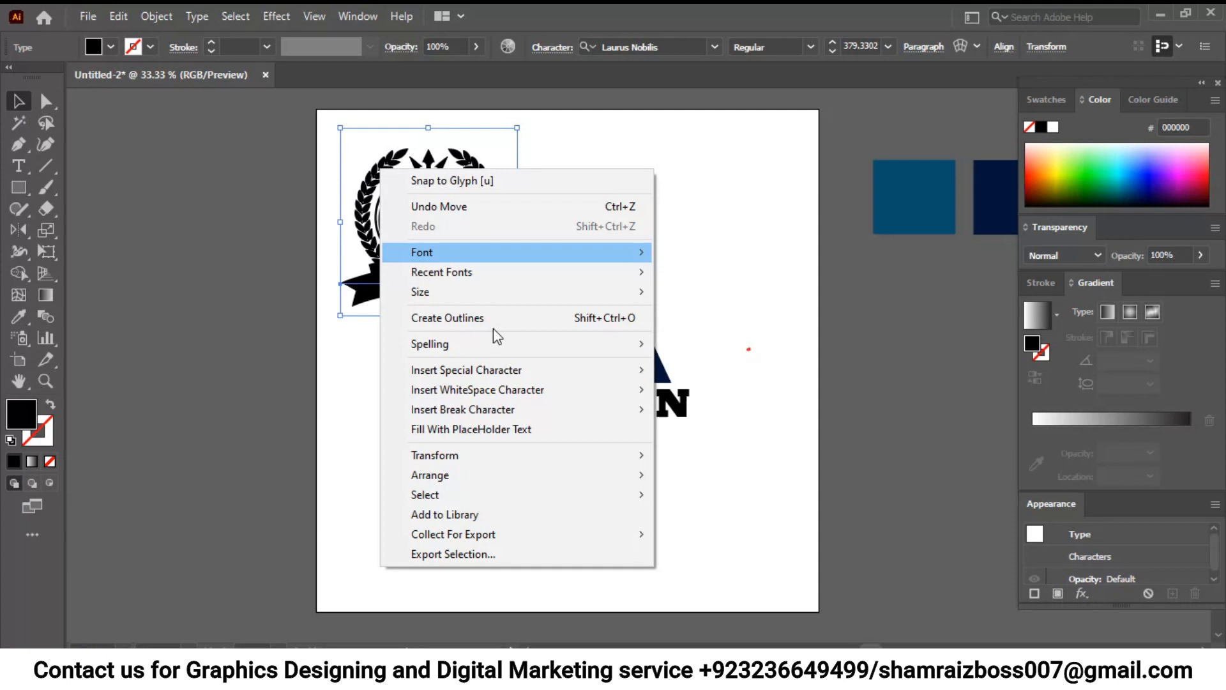
{"action": "left_click", "coordinate": [483, 330]}
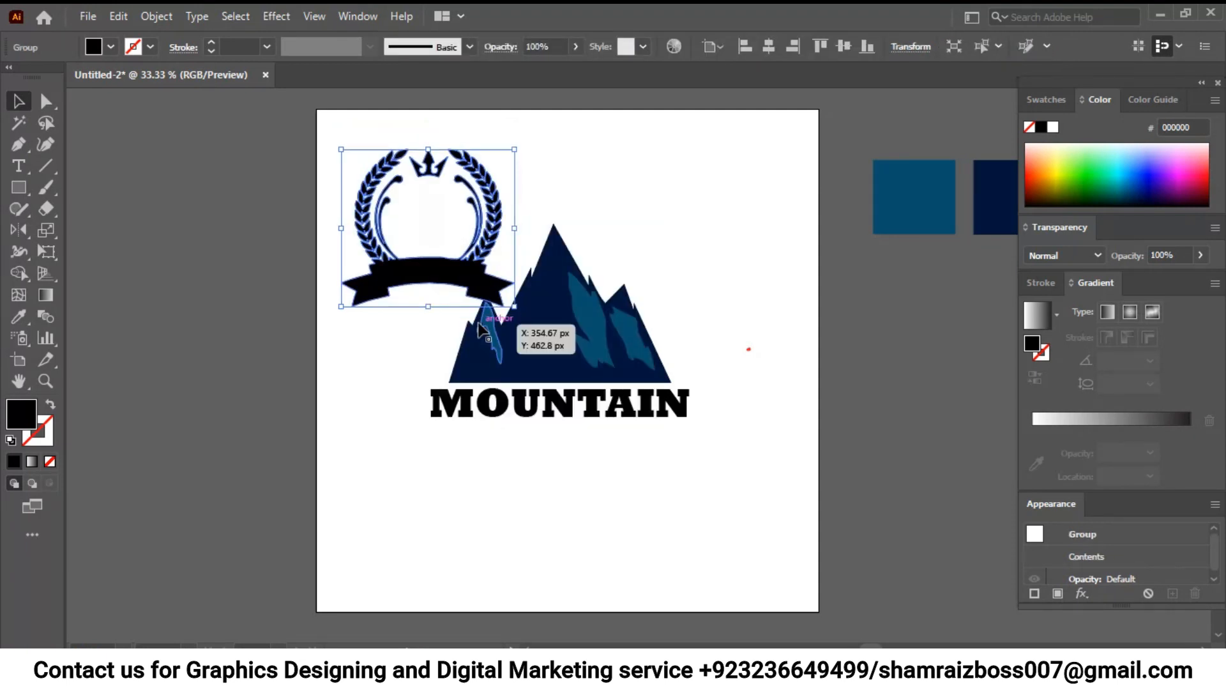
{"action": "left_click", "coordinate": [155, 16]}
{"action": "left_click", "coordinate": [236, 222]}
{"action": "left_click", "coordinate": [628, 218]}
{"action": "left_click_drag", "start_coordinate": [430, 274], "coordinate": [366, 295]}
{"action": "double_click", "coordinate": [345, 275]}
{"action": "left_click", "coordinate": [346, 276]}
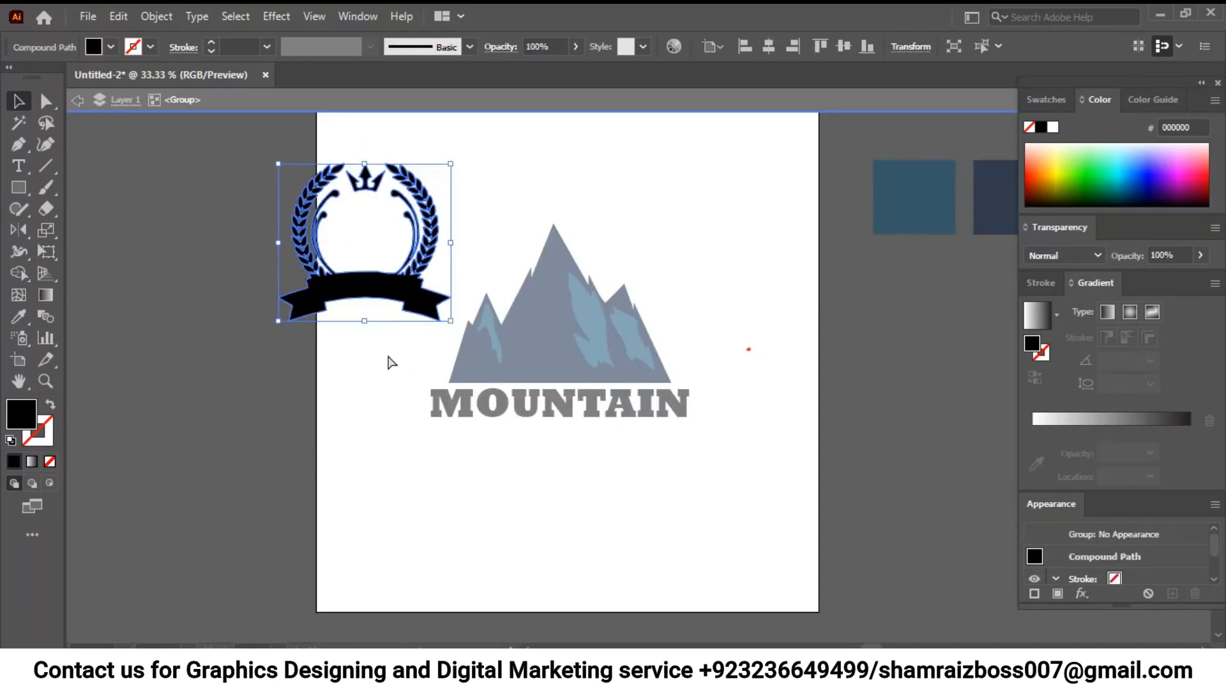
{"action": "key", "text": "ctrl+plus"}
{"action": "key", "text": "ctrl+plus"}
{"action": "key", "text": "ctrl+plus"}
{"action": "key", "text": "ctrl+plus"}
{"action": "left_click_drag", "start_coordinate": [434, 216], "coordinate": [425, 240]}
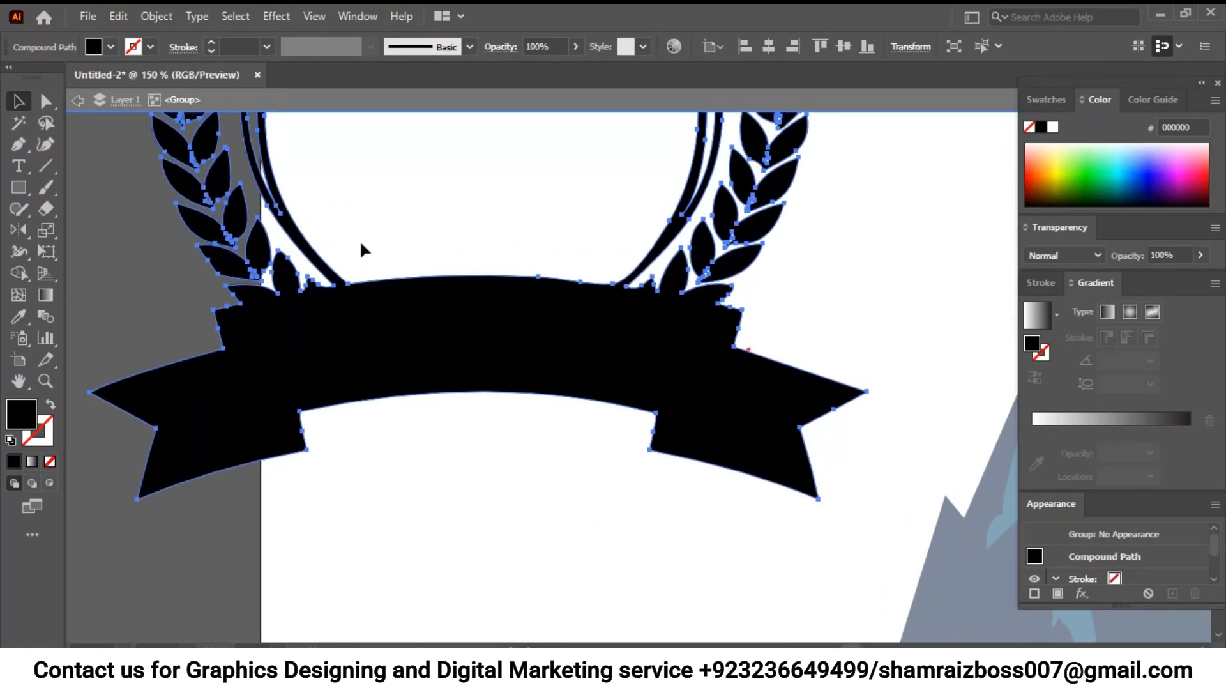
{"action": "left_click", "coordinate": [19, 144]}
{"action": "key", "text": "v"}
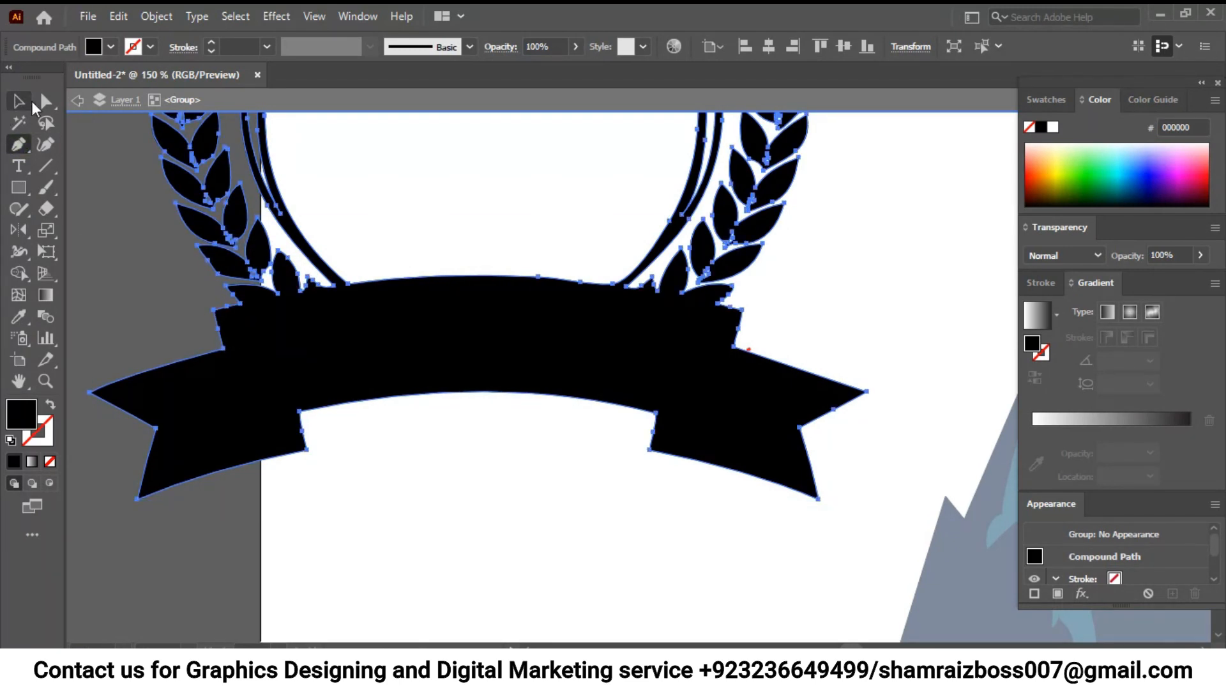
{"action": "left_click", "coordinate": [82, 196]}
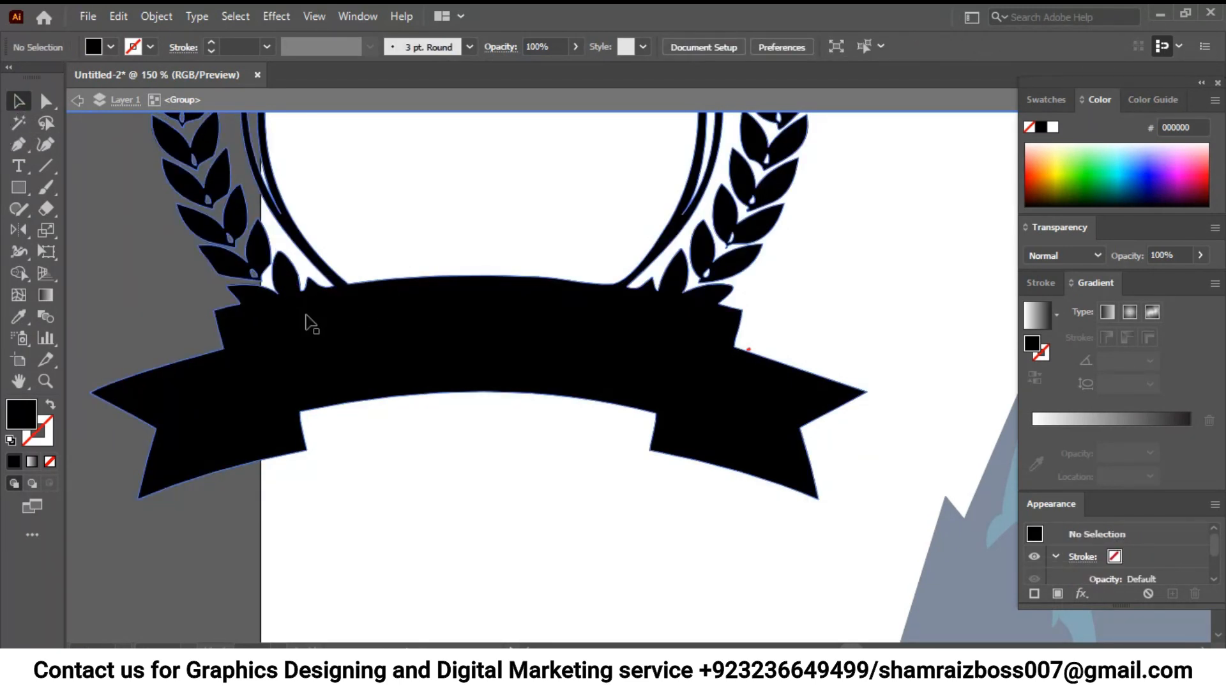
{"action": "double_click", "coordinate": [89, 236]}
- Draw a curved Pen path along the ribbon's upper edge, from its upper-left corner to its upper-right corner
{"action": "left_click", "coordinate": [309, 309]}
{"action": "left_click", "coordinate": [21, 148]}
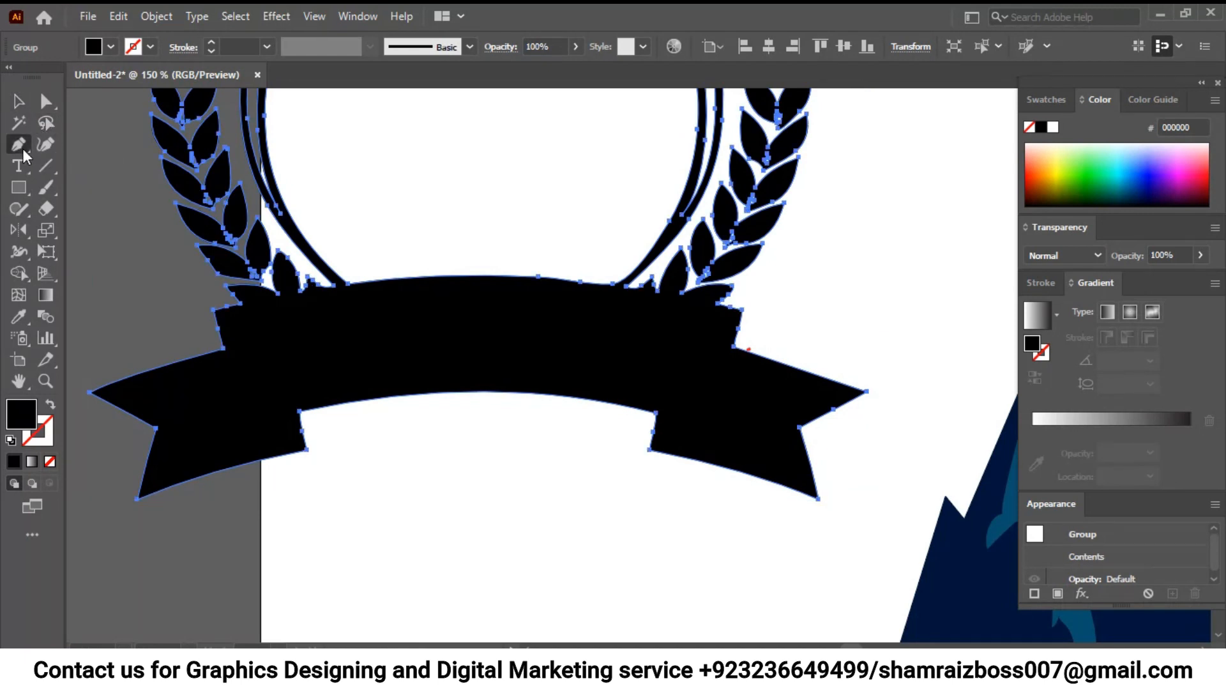
{"action": "left_click", "coordinate": [20, 102]}
{"action": "left_click", "coordinate": [150, 248]}
{"action": "left_click", "coordinate": [22, 147]}
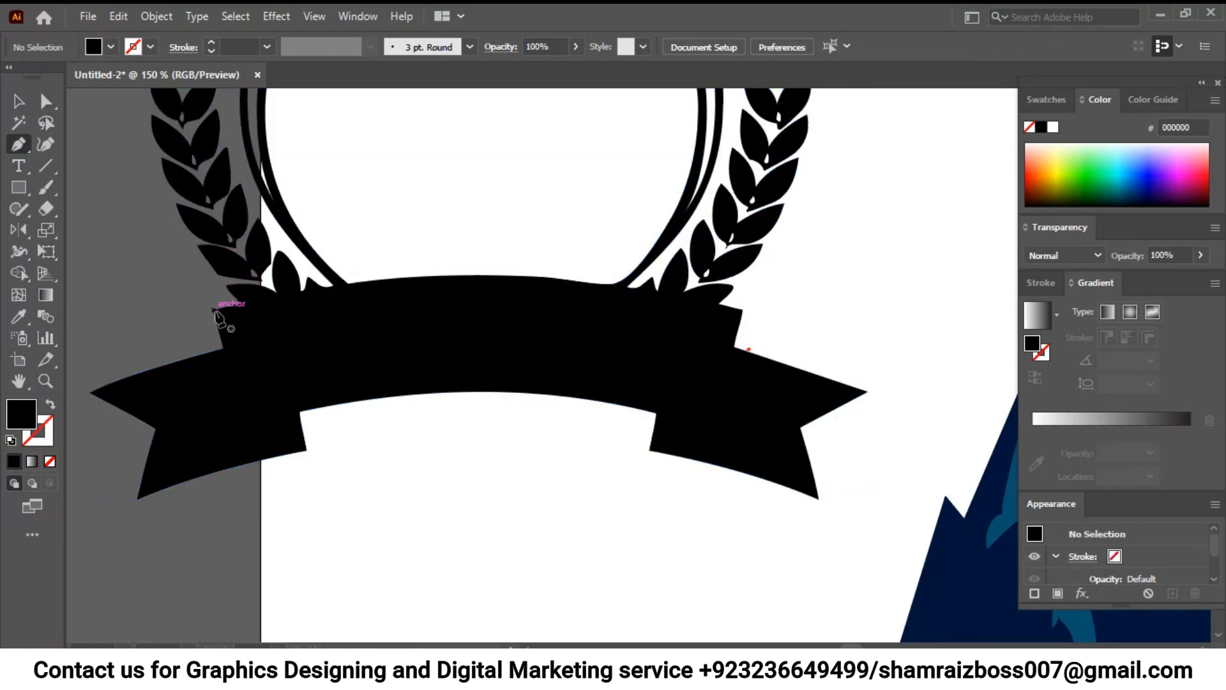
{"action": "left_click", "coordinate": [214, 311]}
{"action": "left_click_drag", "start_coordinate": [742, 310], "coordinate": [1015, 391]}
{"action": "left_click_drag", "start_coordinate": [631, 417], "coordinate": [615, 290]}
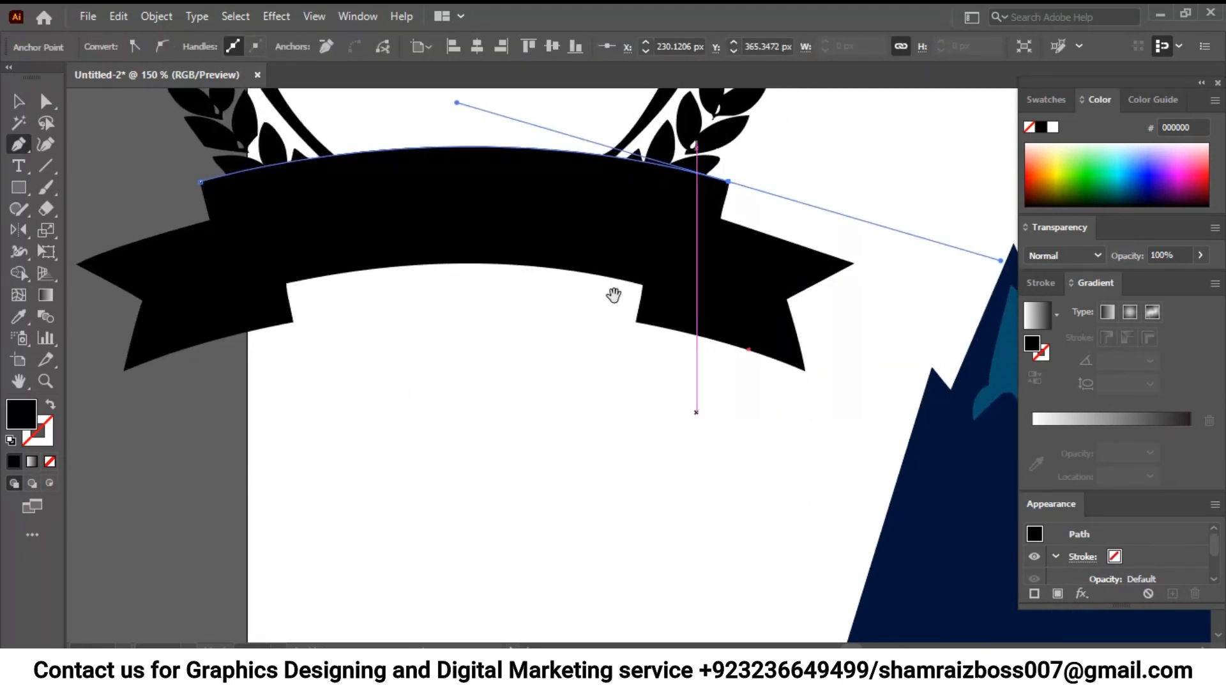
{"action": "left_click", "coordinate": [18, 102]}
{"action": "left_click", "coordinate": [532, 386]}
- Select the emblem together with the curved path and cut away most of the wreath's left side with Shape Builder
{"action": "left_click", "coordinate": [388, 180]}
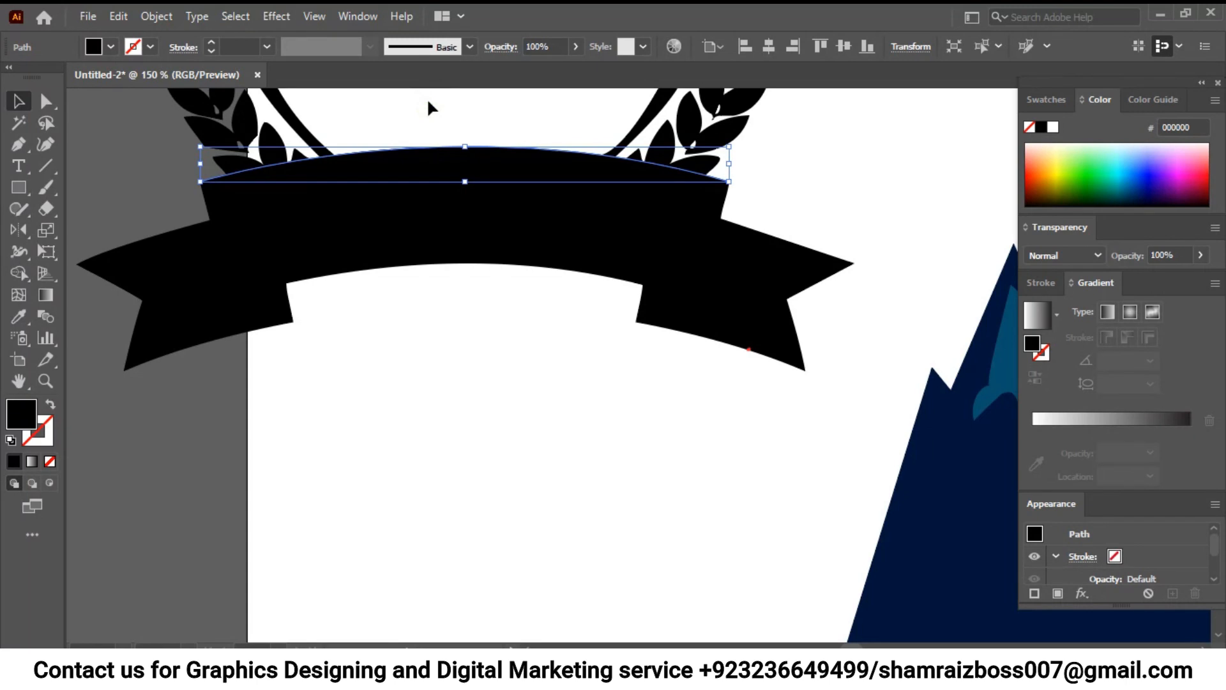
{"action": "key", "text": "ctrl+minus"}
{"action": "key", "text": "ctrl+minus"}
{"action": "left_click_drag", "start_coordinate": [573, 298], "coordinate": [389, 242]}
{"action": "left_click", "coordinate": [365, 251]}
{"action": "left_click_drag", "start_coordinate": [121, 152], "coordinate": [479, 422]}
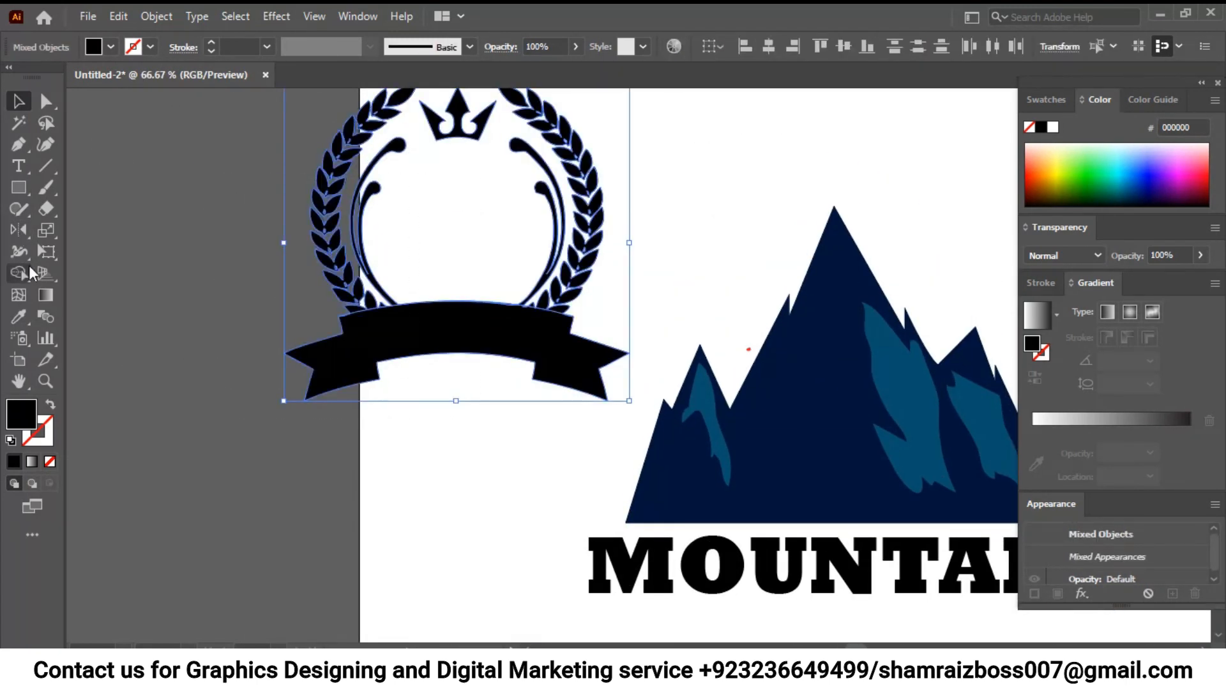
{"action": "left_click", "coordinate": [29, 271]}
{"action": "mouse_move", "coordinate": [384, 250]}
{"action": "left_mouse_down"}
{"action": "mouse_move", "coordinate": [366, 293]}
{"action": "mouse_move", "coordinate": [418, 304]}
{"action": "left_mouse_up"}
{"action": "key", "text": "ctrl+z"}
{"action": "left_click_drag", "start_coordinate": [369, 270], "coordinate": [306, 257]}
{"action": "left_click_drag", "start_coordinate": [355, 191], "coordinate": [263, 202]}
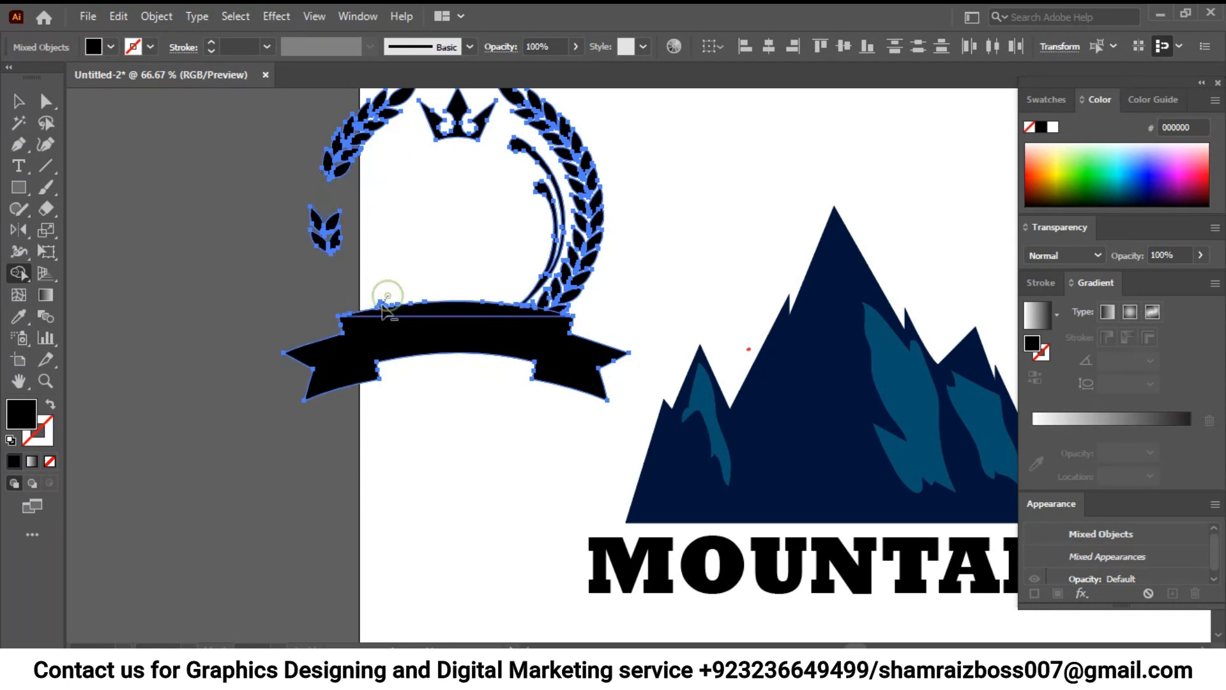
- Remove the crown and the remaining wreath leaves with Shape Builder, keeping only the ribbon
{"action": "mouse_move", "coordinate": [350, 241]}
{"action": "left_mouse_down"}
{"action": "mouse_move", "coordinate": [347, 168]}
{"action": "mouse_move", "coordinate": [312, 174]}
{"action": "mouse_move", "coordinate": [455, 139]}
{"action": "mouse_move", "coordinate": [579, 174]}
{"action": "mouse_move", "coordinate": [544, 144]}
{"action": "mouse_move", "coordinate": [565, 284]}
{"action": "mouse_move", "coordinate": [547, 295]}
{"action": "mouse_move", "coordinate": [577, 313]}
{"action": "left_mouse_up"}
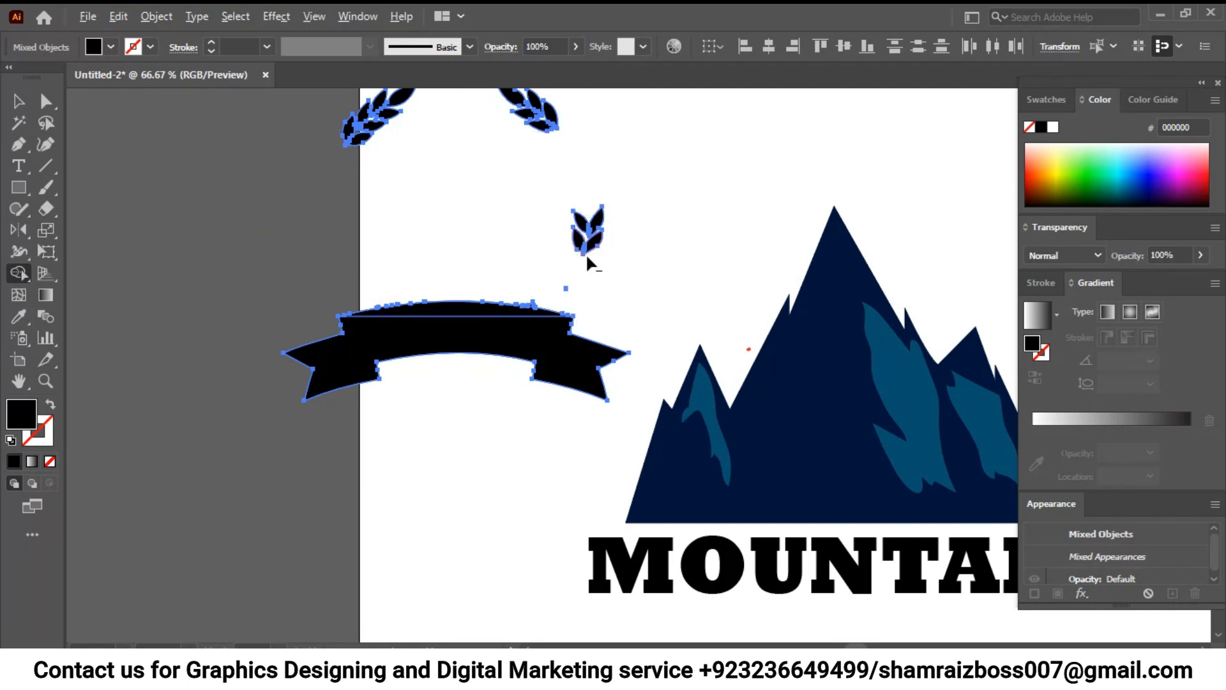
{"action": "left_click_drag", "start_coordinate": [586, 256], "coordinate": [584, 205]}
{"action": "mouse_move", "coordinate": [560, 151]}
{"action": "left_mouse_down"}
{"action": "mouse_move", "coordinate": [536, 106]}
{"action": "mouse_move", "coordinate": [499, 96]}
{"action": "left_mouse_up"}
{"action": "scroll", "coordinate": [498, 128], "scroll_direction": "up", "scroll_amount": 3}
{"action": "left_click_drag", "start_coordinate": [451, 306], "coordinate": [350, 333]}
{"action": "left_click_drag", "start_coordinate": [498, 438], "coordinate": [438, 240]}
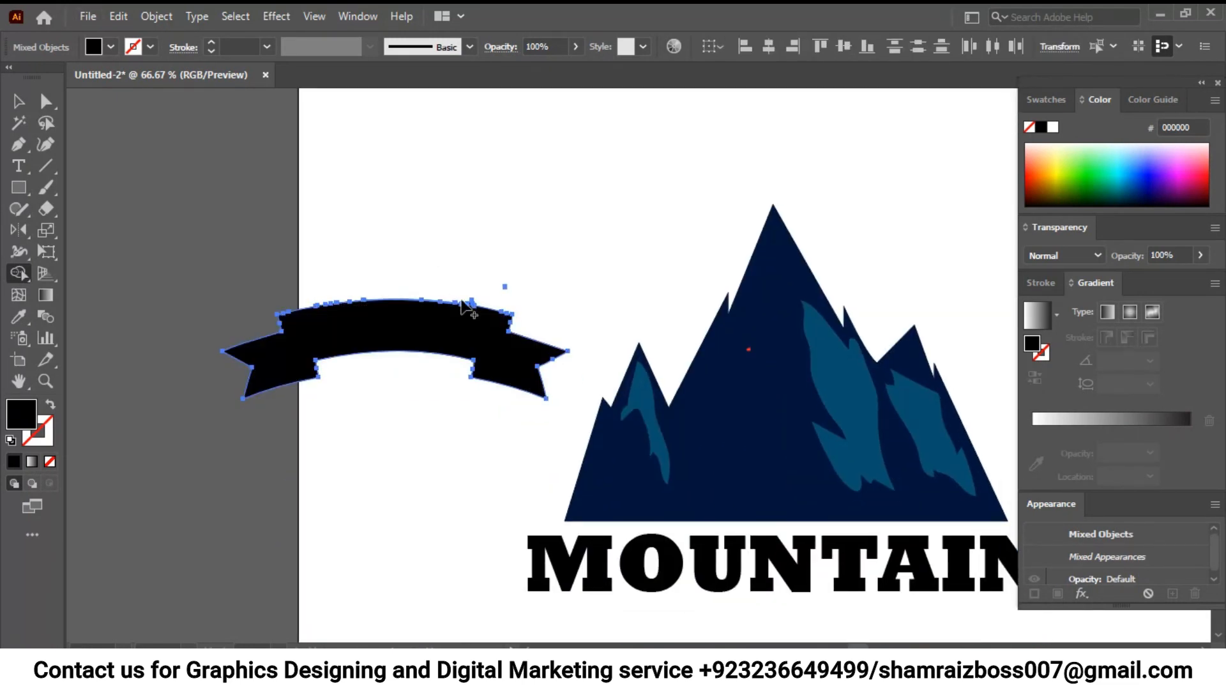
- Remove the leftover bump on the ribbon's curved upper edge and merge the adjoining slivers into the ribbon
{"action": "scroll", "coordinate": [462, 301], "scroll_direction": "up", "scroll_amount": 4}
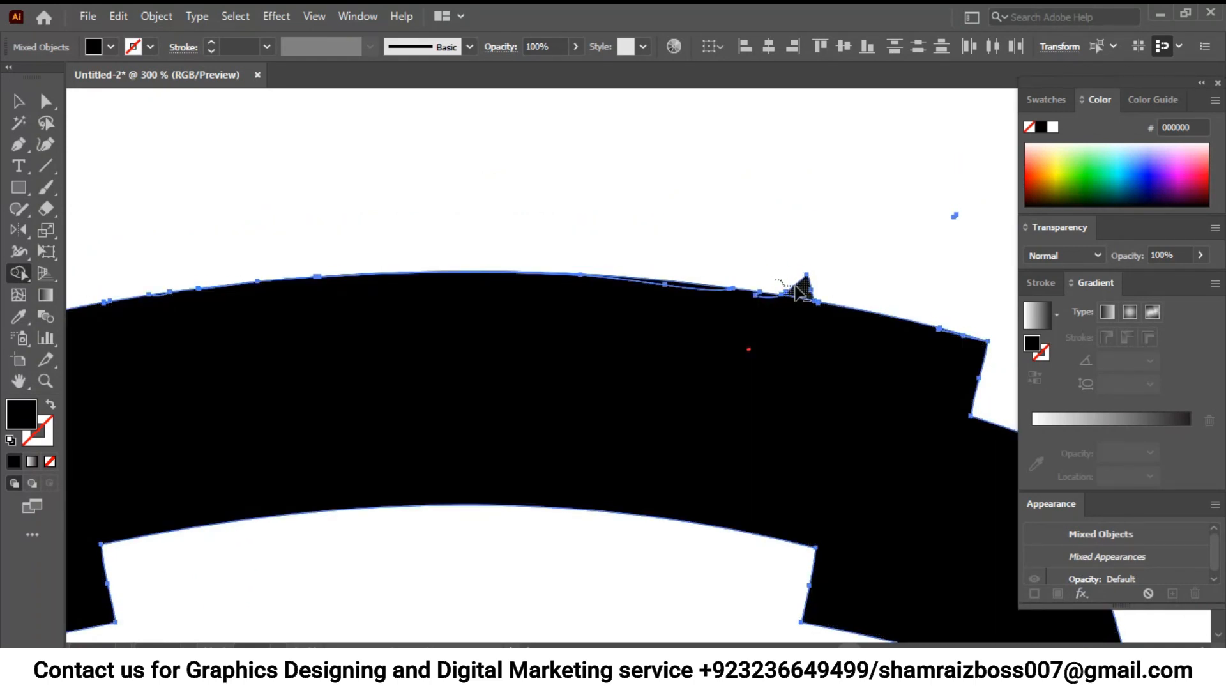
{"action": "left_click_drag", "start_coordinate": [798, 291], "coordinate": [795, 295]}
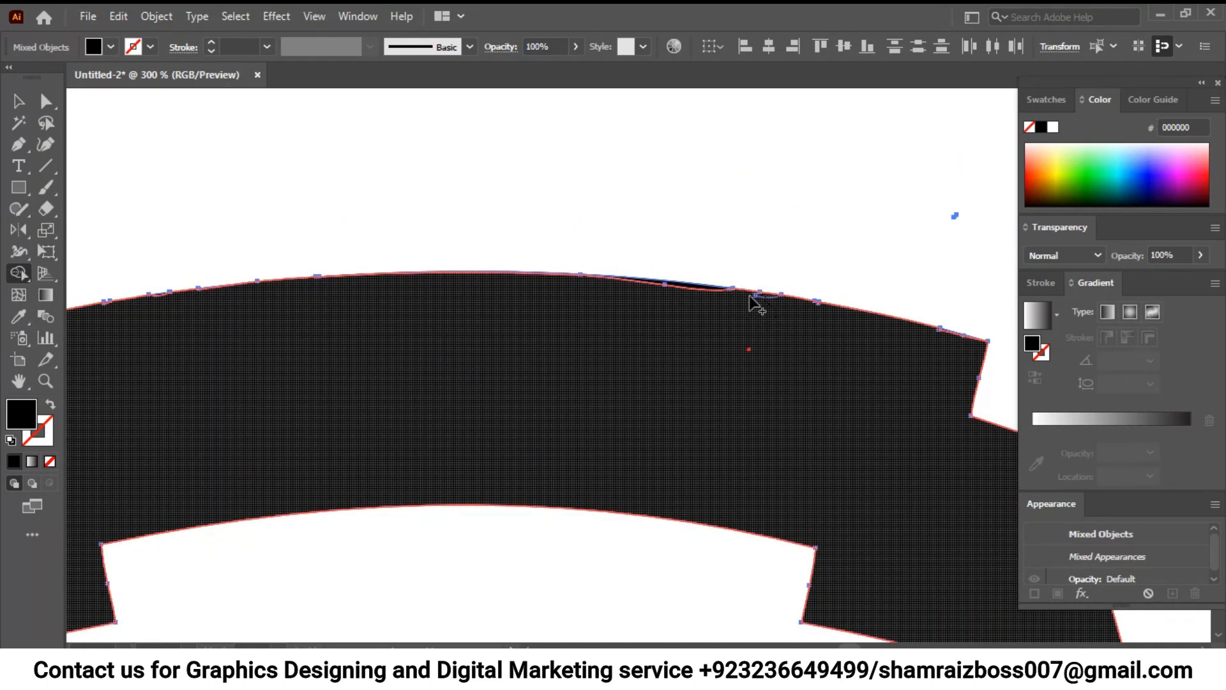
{"action": "left_click_drag", "start_coordinate": [675, 284], "coordinate": [672, 291]}
{"action": "mouse_move", "coordinate": [188, 345]}
{"action": "left_mouse_down"}
{"action": "mouse_move", "coordinate": [347, 243]}
{"action": "mouse_move", "coordinate": [354, 296]}
{"action": "left_mouse_up"}
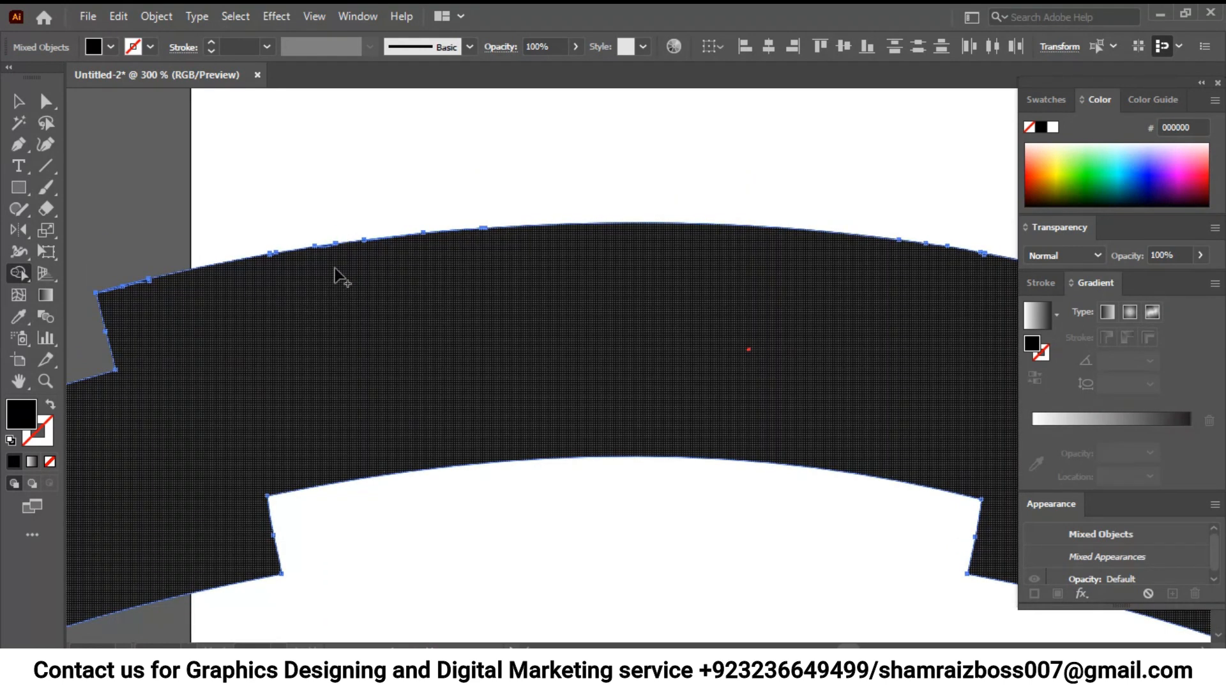
{"action": "left_click", "coordinate": [145, 293]}
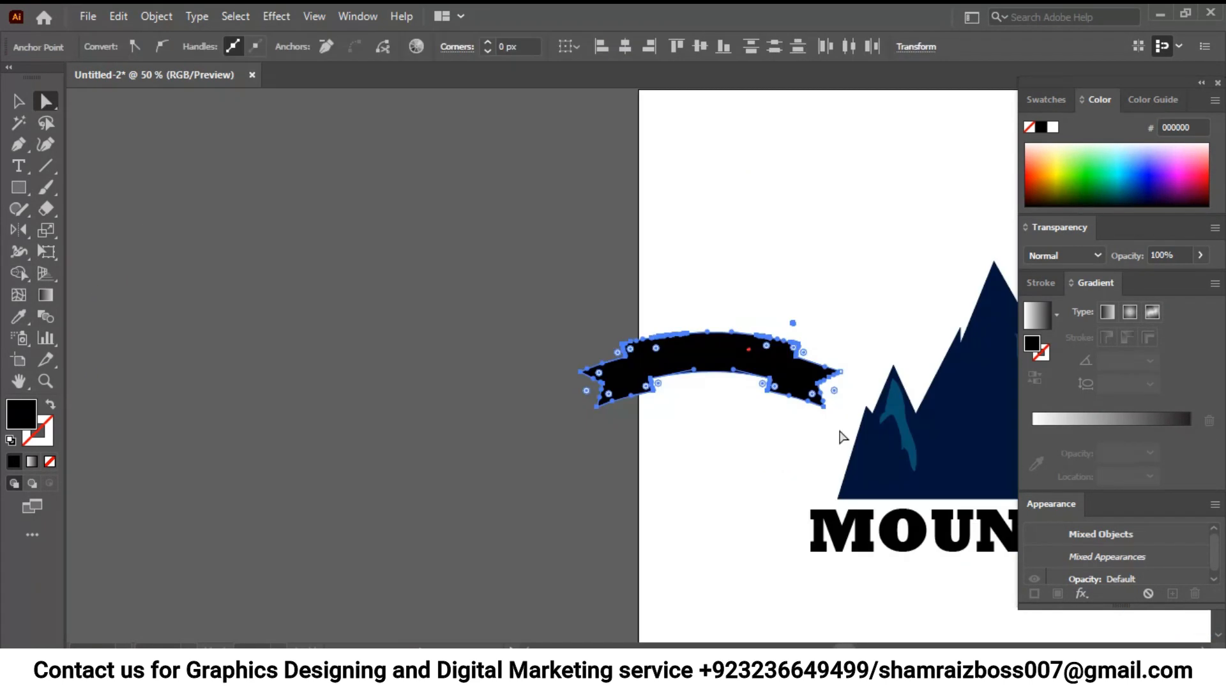
- Examine the ribbon's outline at high magnification for leftover slivers and uneven spots along its edges
{"action": "scroll", "coordinate": [840, 437], "scroll_direction": "up", "scroll_amount": 5}
{"action": "left_click_drag", "start_coordinate": [488, 246], "coordinate": [830, 275]}
{"action": "left_click_drag", "start_coordinate": [224, 367], "coordinate": [651, 318]}
{"action": "left_click_drag", "start_coordinate": [318, 359], "coordinate": [430, 416]}
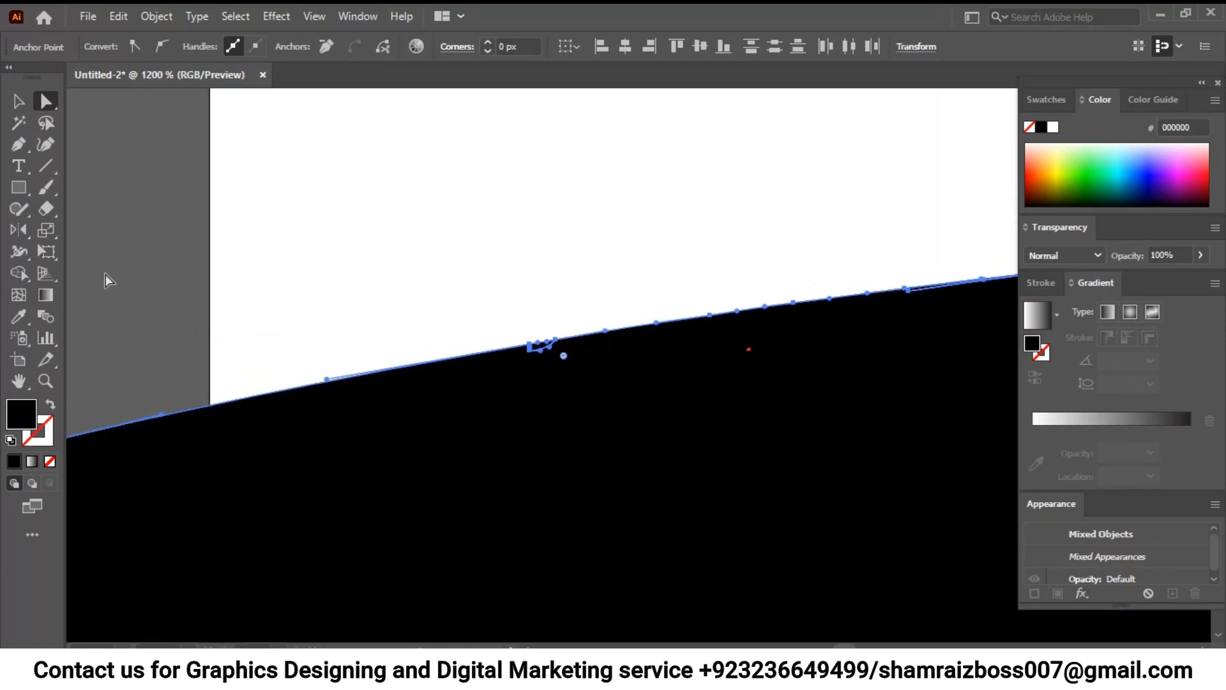
{"action": "left_click", "coordinate": [18, 273]}
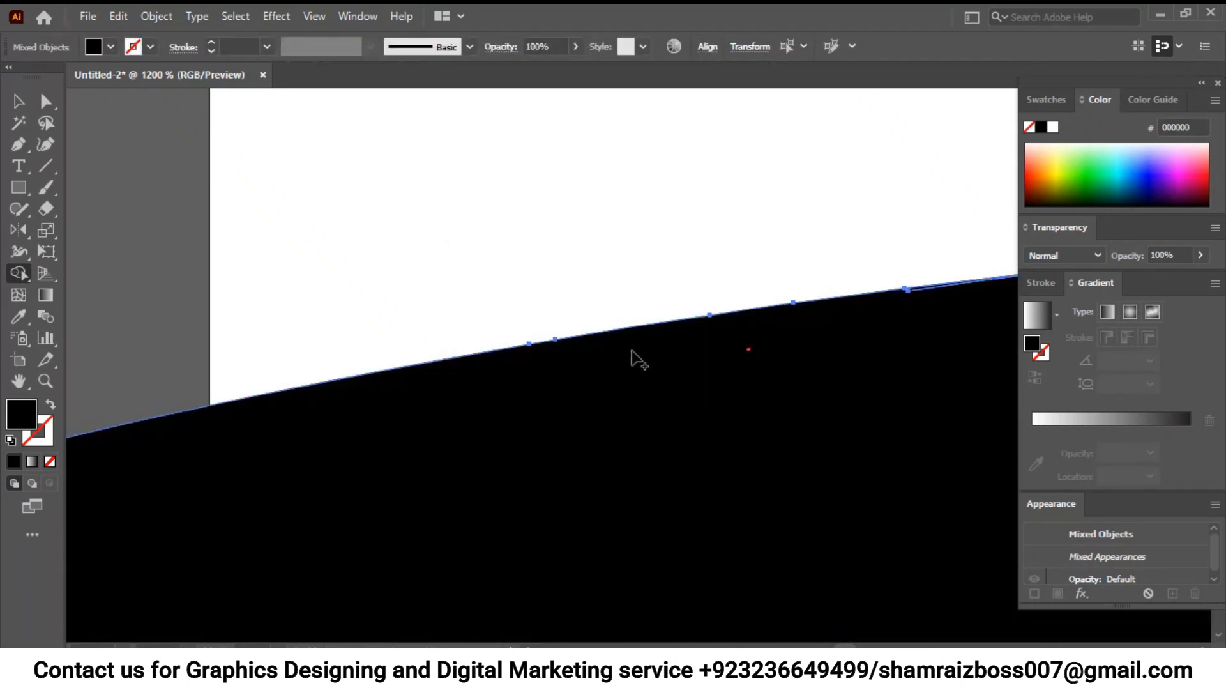
{"action": "left_click_drag", "start_coordinate": [1014, 301], "coordinate": [715, 381]}
{"action": "left_click_drag", "start_coordinate": [958, 319], "coordinate": [634, 377]}
{"action": "left_click_drag", "start_coordinate": [1006, 376], "coordinate": [718, 369]}
{"action": "left_click_drag", "start_coordinate": [971, 369], "coordinate": [664, 366]}
{"action": "left_click_drag", "start_coordinate": [877, 352], "coordinate": [628, 367]}
{"action": "left_click_drag", "start_coordinate": [914, 360], "coordinate": [486, 343]}
{"action": "left_click_drag", "start_coordinate": [833, 356], "coordinate": [460, 329]}
{"action": "left_click_drag", "start_coordinate": [720, 392], "coordinate": [463, 375]}
{"action": "mouse_move", "coordinate": [794, 385]}
{"action": "left_mouse_down"}
{"action": "mouse_move", "coordinate": [701, 332]}
{"action": "mouse_move", "coordinate": [722, 309]}
{"action": "left_mouse_up"}
{"action": "left_click_drag", "start_coordinate": [920, 390], "coordinate": [716, 347]}
{"action": "left_click_drag", "start_coordinate": [936, 425], "coordinate": [703, 400]}
{"action": "left_click_drag", "start_coordinate": [792, 375], "coordinate": [793, 351]}
{"action": "left_click_drag", "start_coordinate": [787, 490], "coordinate": [787, 288]}
{"action": "mouse_move", "coordinate": [865, 428]}
{"action": "left_mouse_down"}
{"action": "mouse_move", "coordinate": [451, 345]}
{"action": "mouse_move", "coordinate": [256, 233]}
{"action": "left_mouse_up"}
{"action": "left_click_drag", "start_coordinate": [706, 485], "coordinate": [668, 332]}
{"action": "left_click_drag", "start_coordinate": [1009, 415], "coordinate": [661, 313]}
{"action": "left_click_drag", "start_coordinate": [727, 436], "coordinate": [868, 345]}
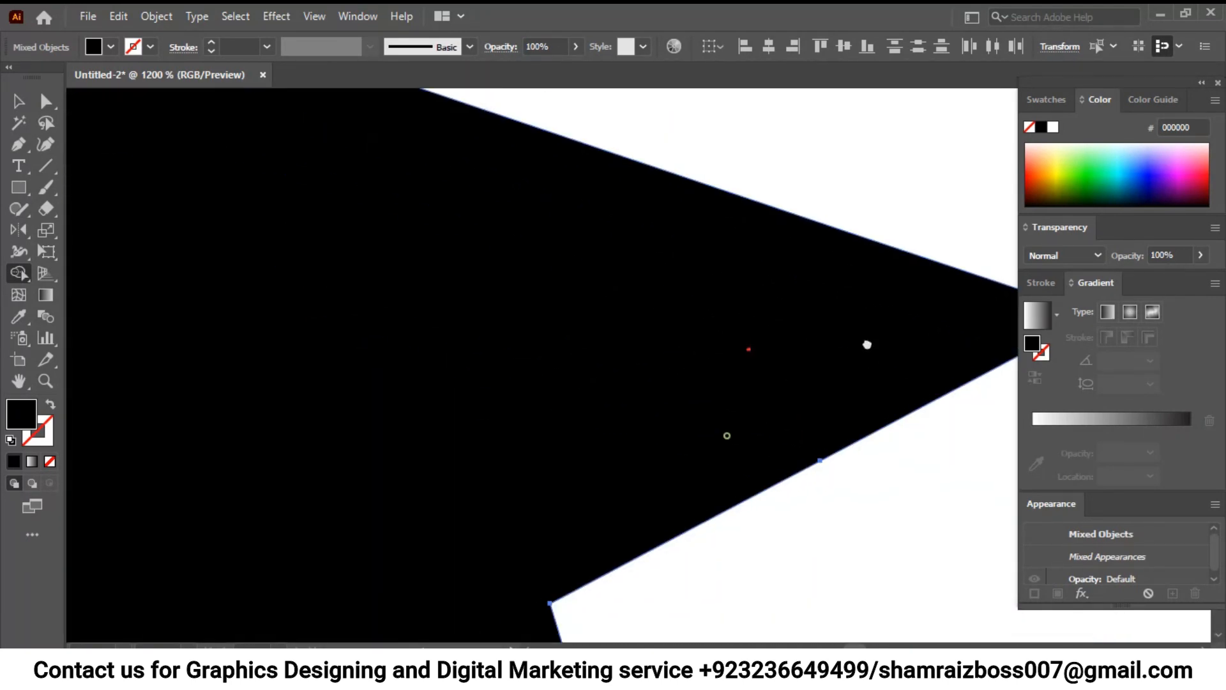
{"action": "key", "text": "ctrl+minus"}
{"action": "key", "text": "ctrl+minus"}
{"action": "key", "text": "ctrl+minus"}
{"action": "key", "text": "ctrl+minus"}
{"action": "key", "text": "ctrl+minus"}
{"action": "left_click_drag", "start_coordinate": [593, 496], "coordinate": [474, 455]}
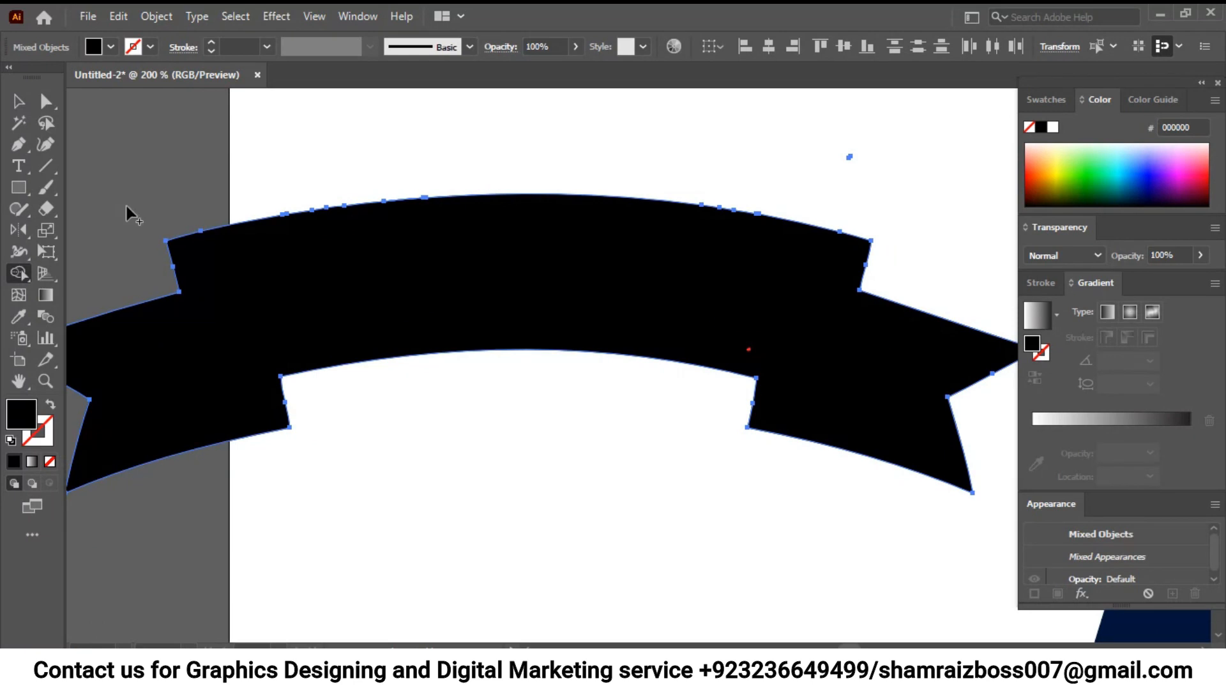
- Move the cleaned-up ribbon over the lower part of the MOUNTAIN text
{"action": "key", "text": "v"}
{"action": "left_click", "coordinate": [726, 530]}
{"action": "key", "text": "ctrl+minus"}
{"action": "key", "text": "ctrl+minus"}
{"action": "key", "text": "ctrl+minus"}
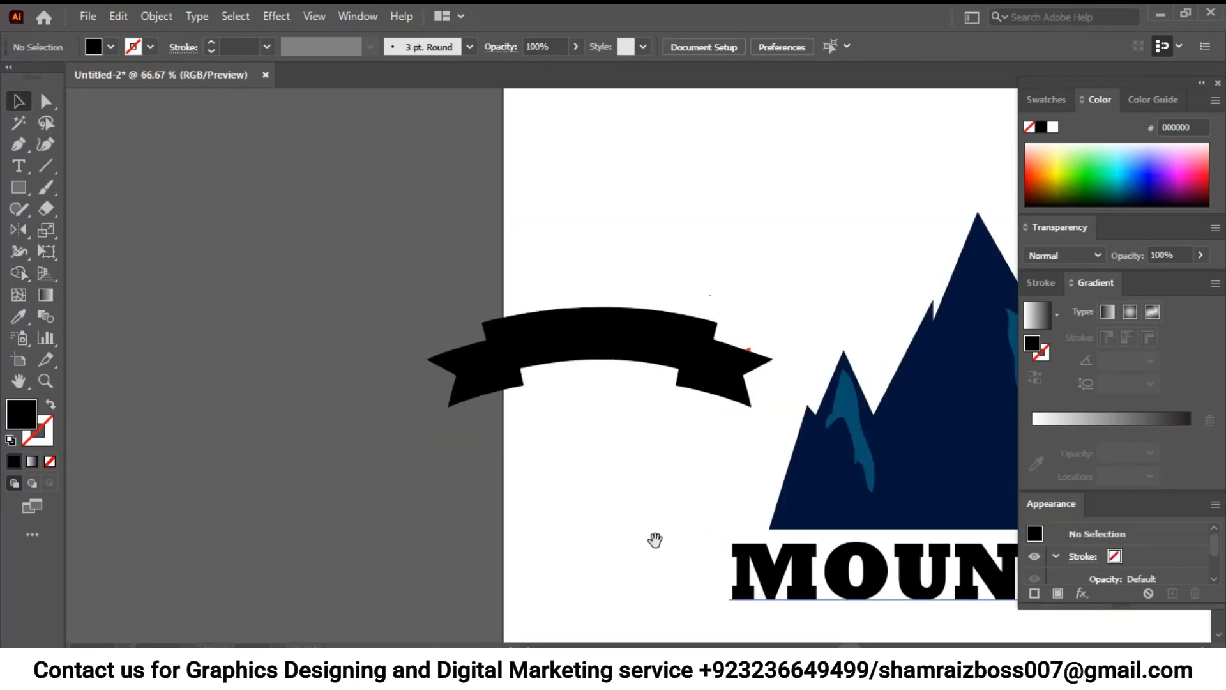
{"action": "left_click_drag", "start_coordinate": [656, 541], "coordinate": [370, 405]}
{"action": "left_click_drag", "start_coordinate": [425, 232], "coordinate": [758, 476]}
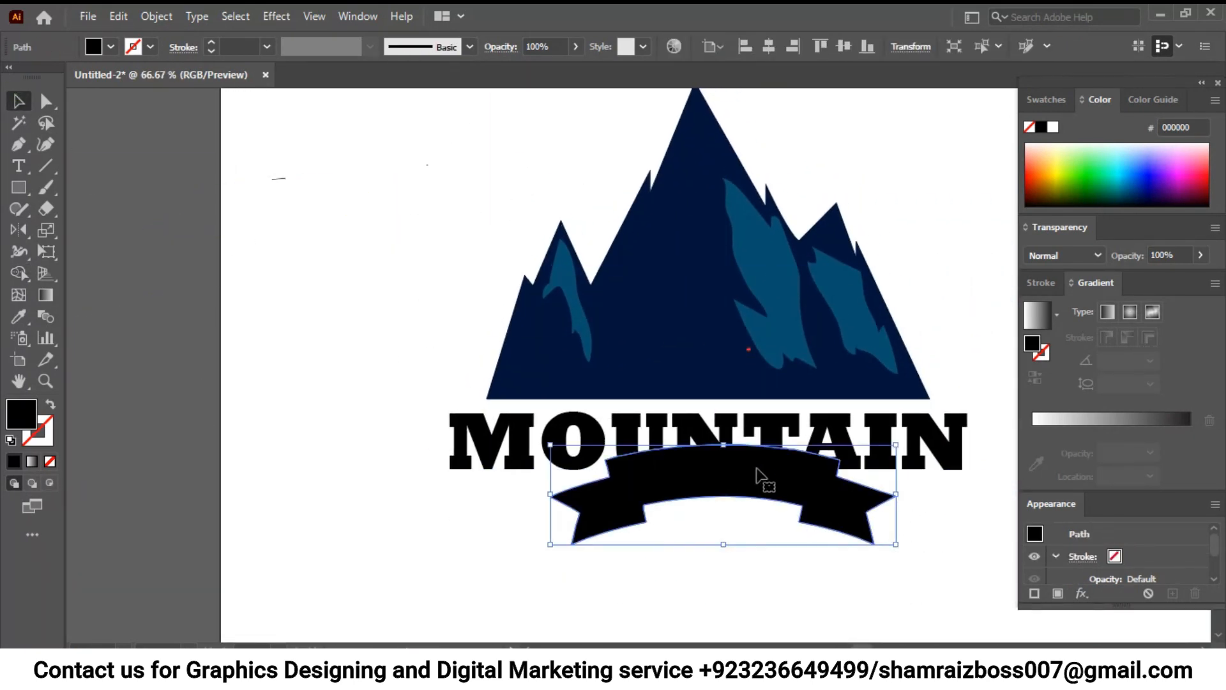
- Delete the stray emblem fragments left beside the mountain
{"action": "key", "text": "ctrl+minus"}
{"action": "key", "text": "ctrl+minus"}
{"action": "left_click_drag", "start_coordinate": [352, 192], "coordinate": [470, 242]}
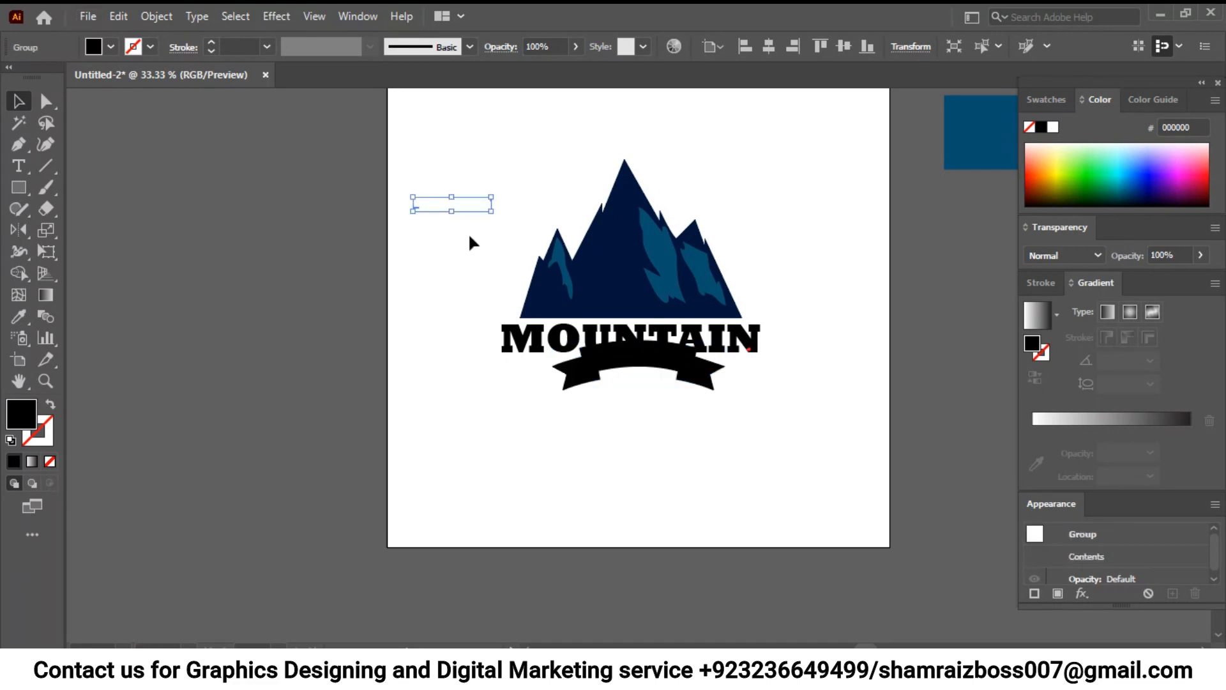
{"action": "key", "text": "Delete"}
- Enlarge the ribbon to nearly the artboard's width and place it centred below the mountain, leaving a gap
{"action": "left_click_drag", "start_coordinate": [636, 356], "coordinate": [616, 398]}
{"action": "left_click_drag", "start_coordinate": [703, 432], "coordinate": [932, 605]}
{"action": "left_click_drag", "start_coordinate": [605, 358], "coordinate": [632, 358]}
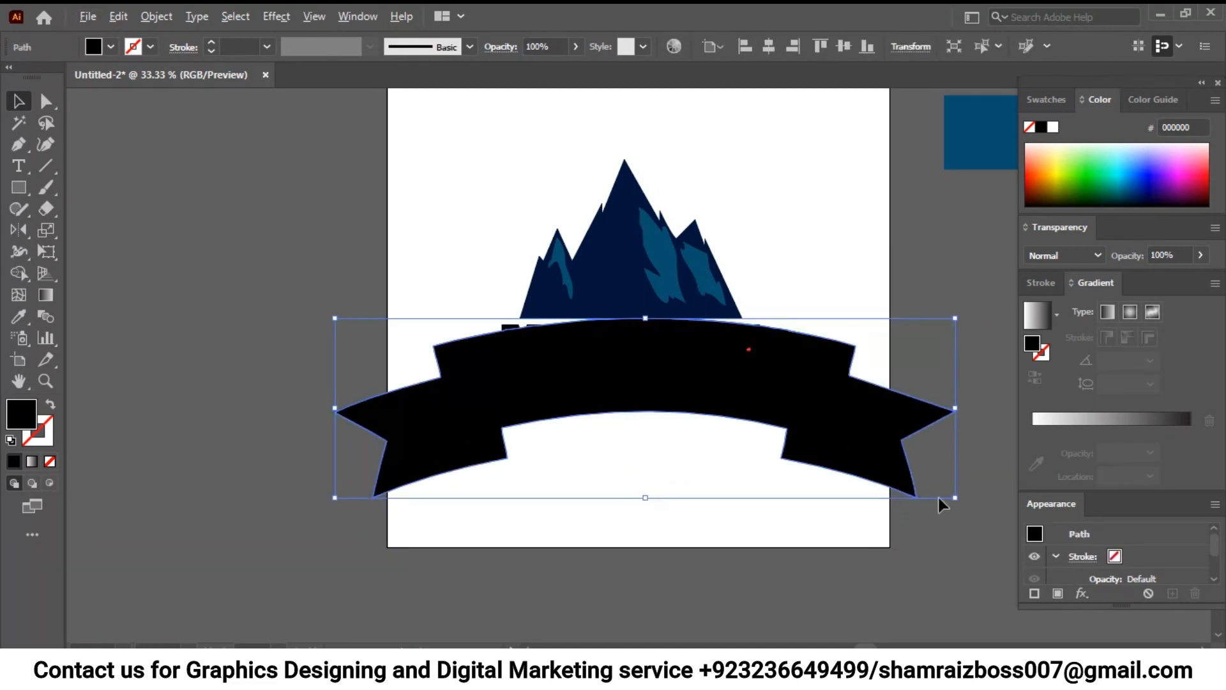
{"action": "left_click_drag", "start_coordinate": [958, 498], "coordinate": [924, 471]}
{"action": "left_click_drag", "start_coordinate": [714, 412], "coordinate": [708, 439]}
- Fill the MOUNTAIN text with white and move it onto the middle of the ribbon
{"action": "left_click", "coordinate": [690, 345]}
{"action": "left_click", "coordinate": [1054, 126]}
{"action": "left_click_drag", "start_coordinate": [708, 331], "coordinate": [727, 415]}
{"action": "left_click", "coordinate": [710, 465]}
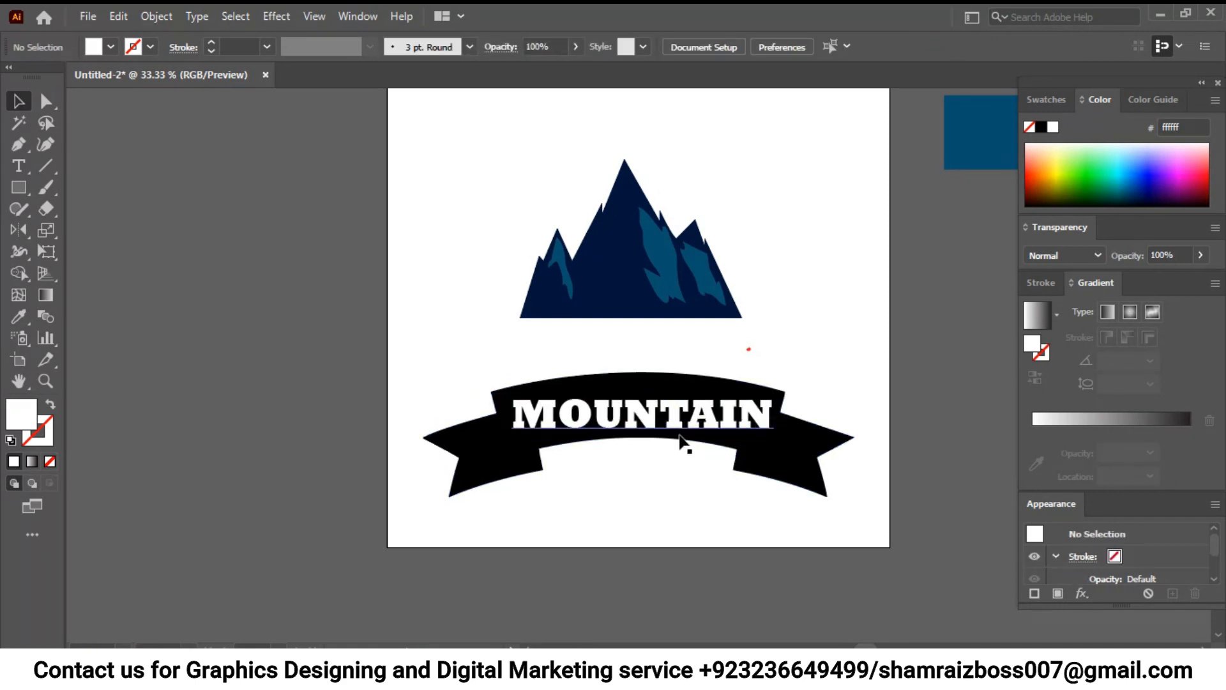
- Convert the MOUNTAIN text on the ribbon to outlines
{"action": "left_click", "coordinate": [699, 409]}
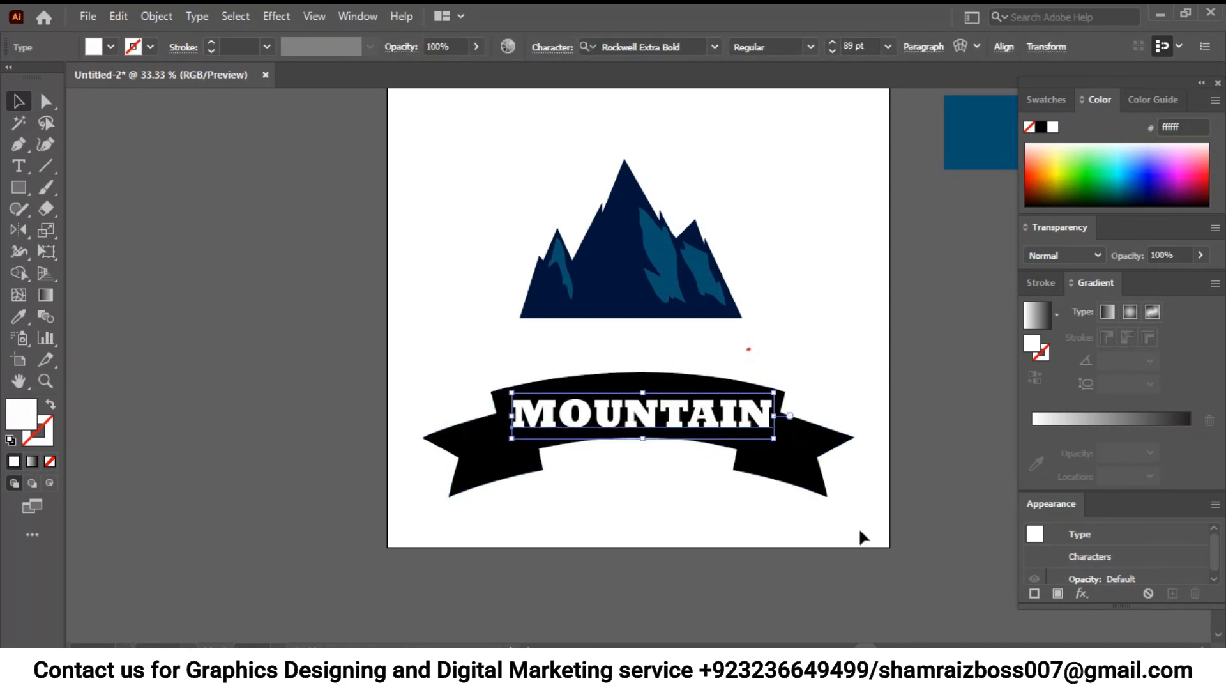
{"action": "right_click", "coordinate": [699, 421]}
{"action": "mouse_move", "coordinate": [864, 310]}
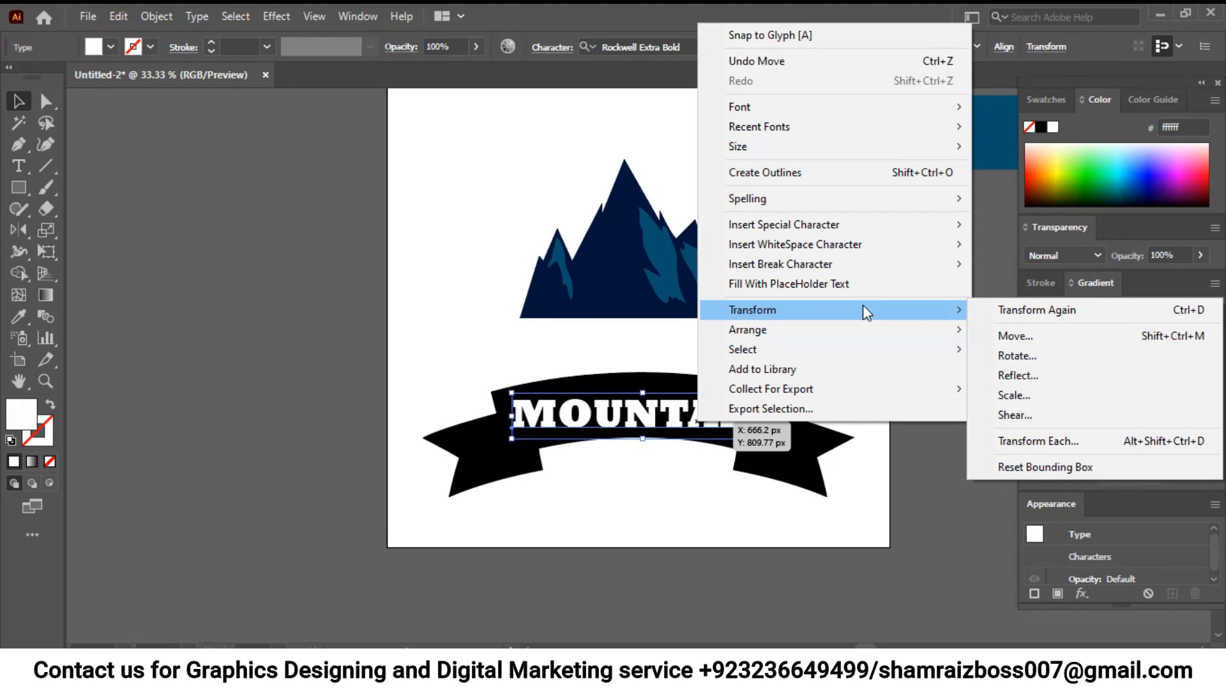
{"action": "mouse_move", "coordinate": [801, 254]}
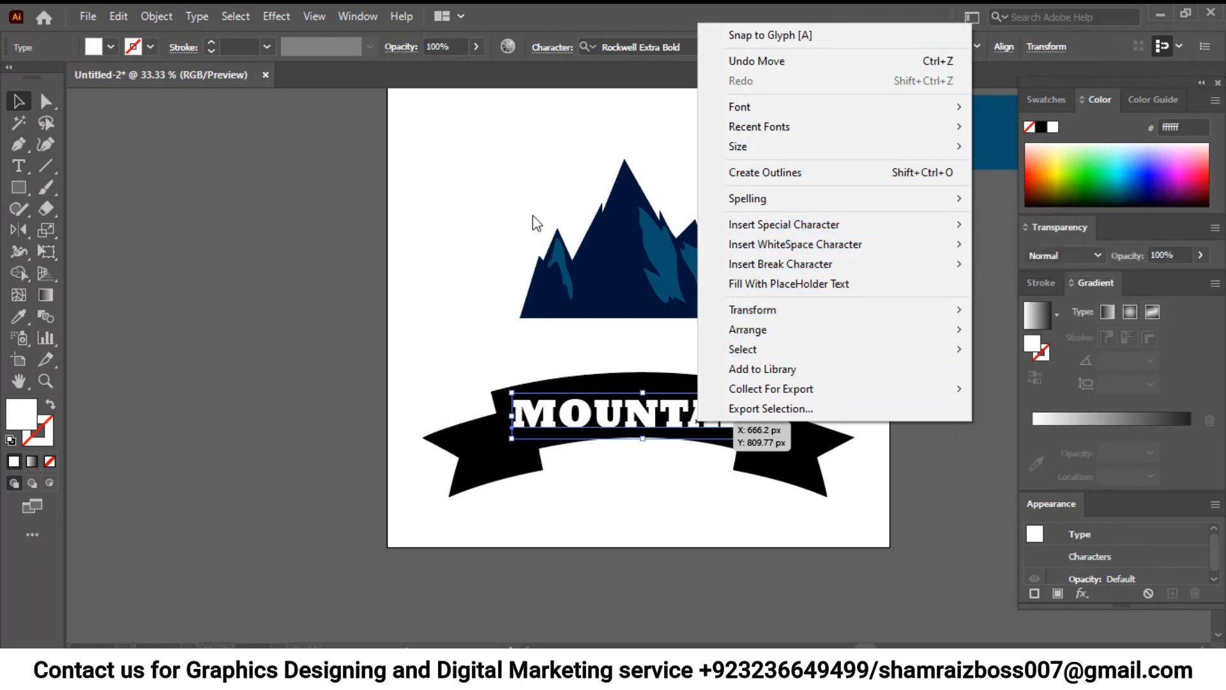
{"action": "left_click", "coordinate": [465, 217]}
{"action": "right_click", "coordinate": [615, 412]}
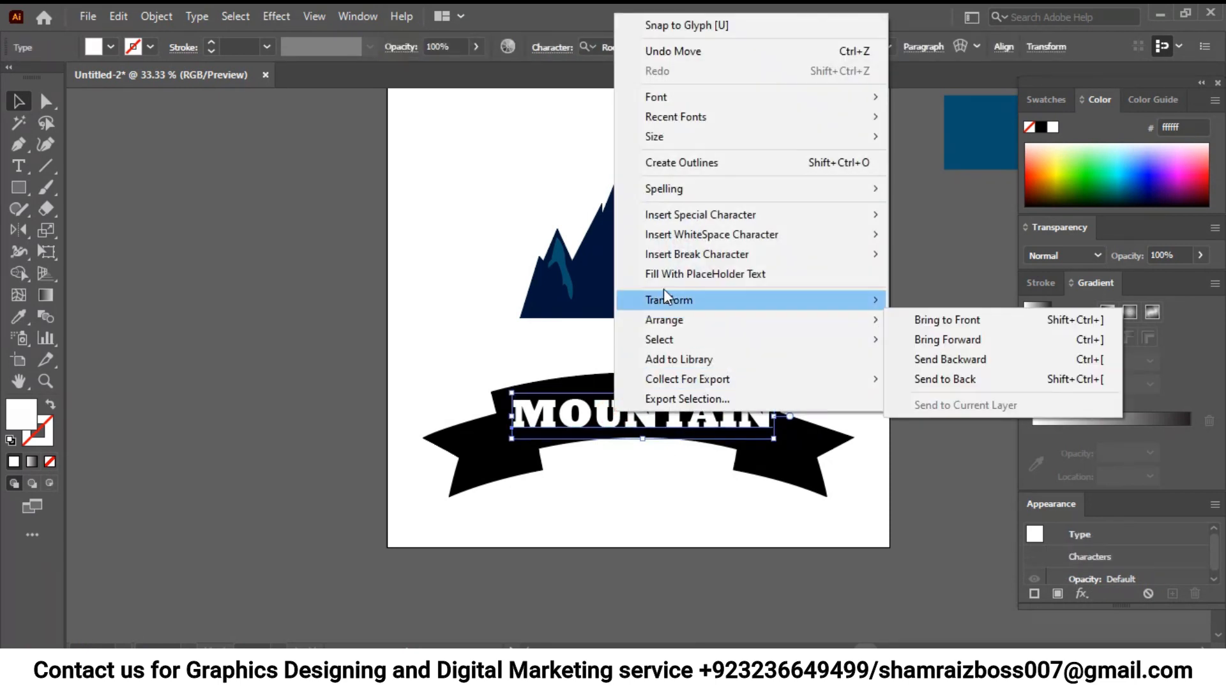
{"action": "left_click", "coordinate": [673, 170]}
{"action": "right_click", "coordinate": [647, 428]}
{"action": "mouse_move", "coordinate": [799, 397]}
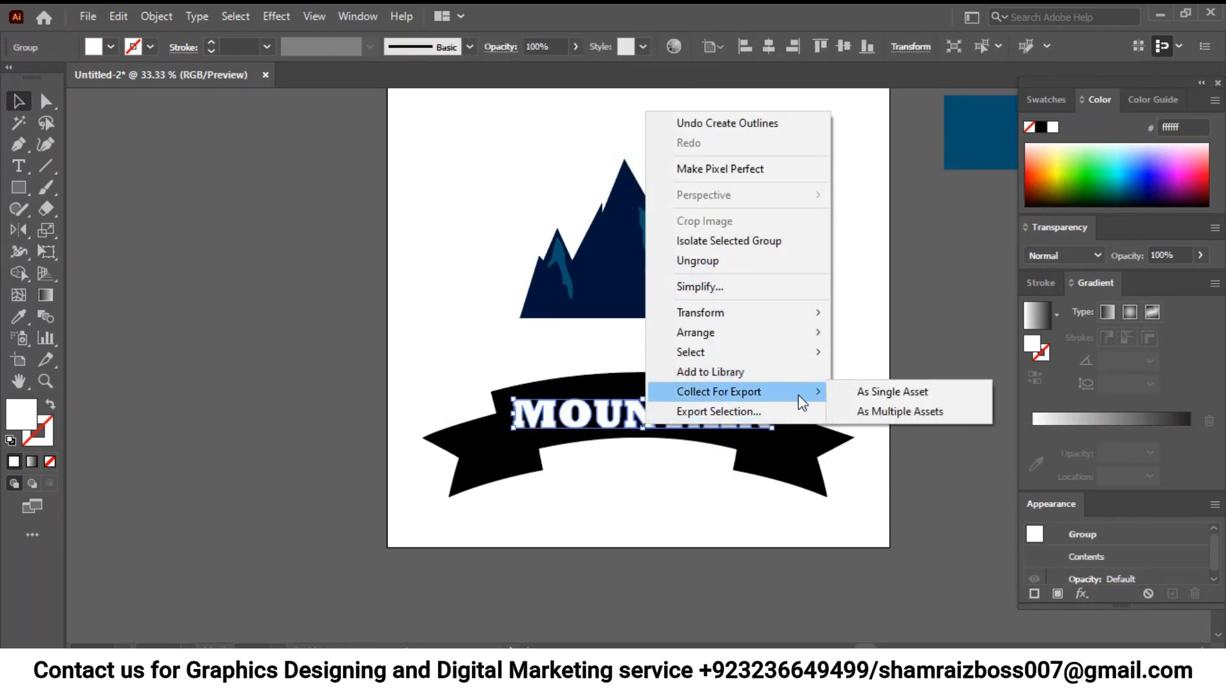
{"action": "mouse_move", "coordinate": [774, 315]}
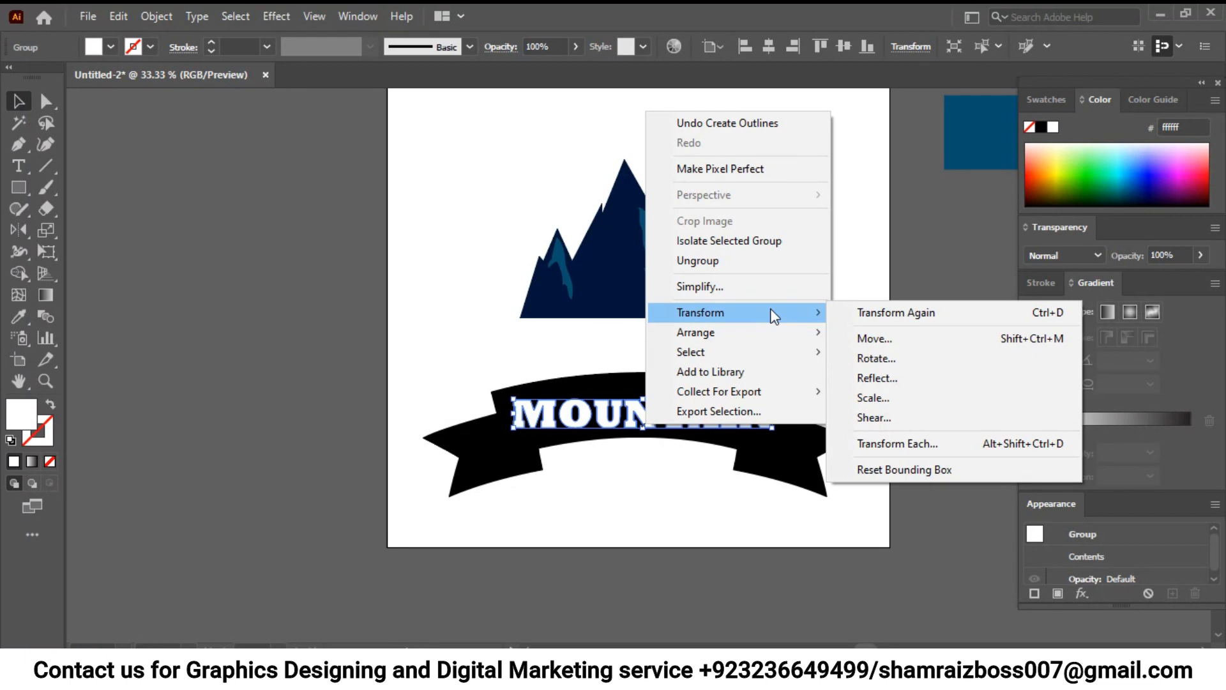
{"action": "left_click", "coordinate": [906, 421]}
{"action": "left_click", "coordinate": [729, 474]}
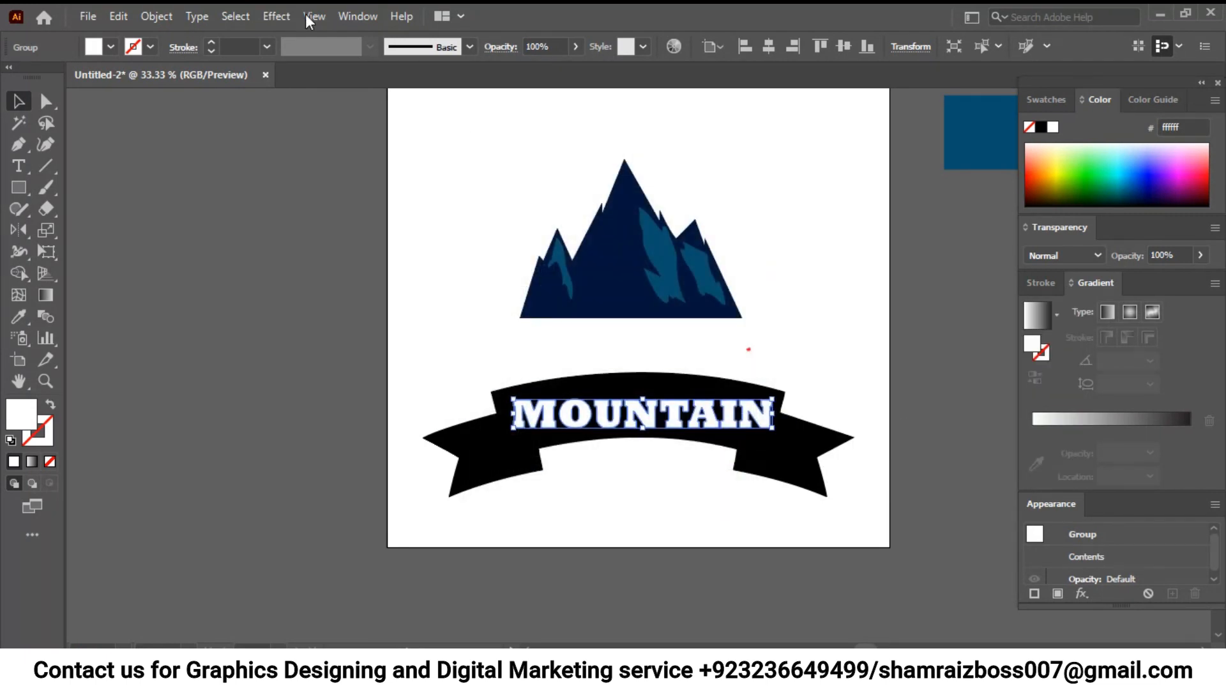
- Start an Arc Upper warp on the MOUNTAIN outlines with a horizontal bend of 15% and a vertical distortion of 2%
{"action": "left_click", "coordinate": [364, 10]}
{"action": "mouse_move", "coordinate": [413, 247]}
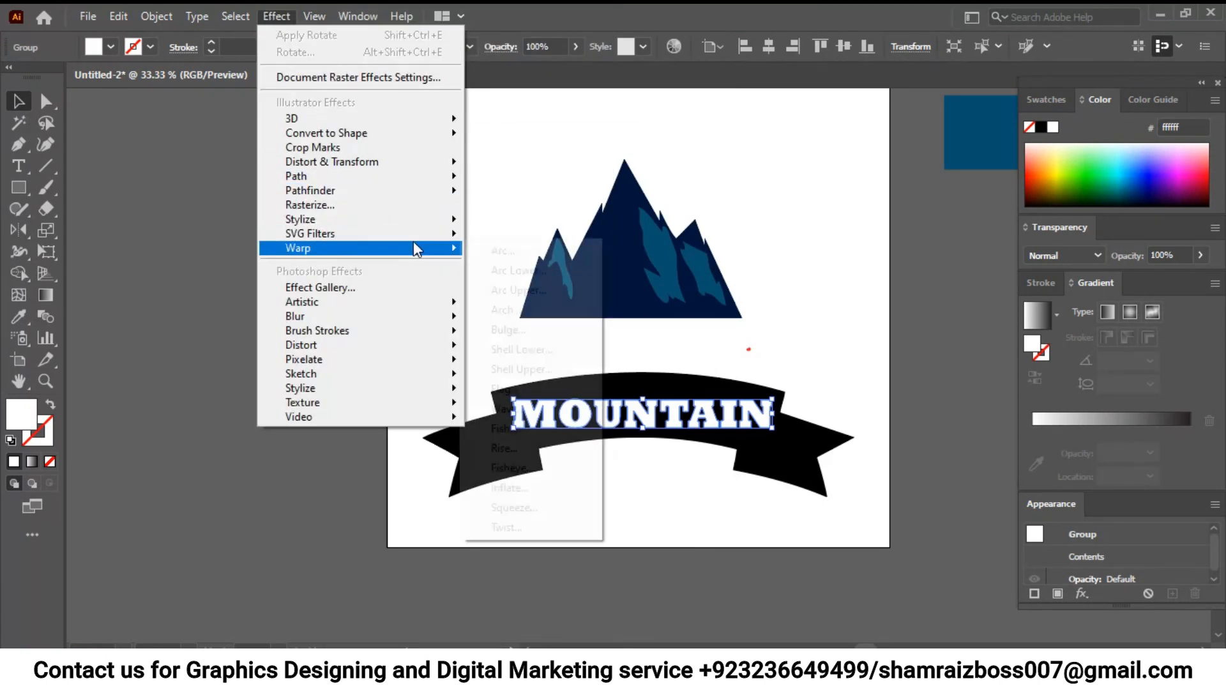
{"action": "left_click", "coordinate": [539, 290]}
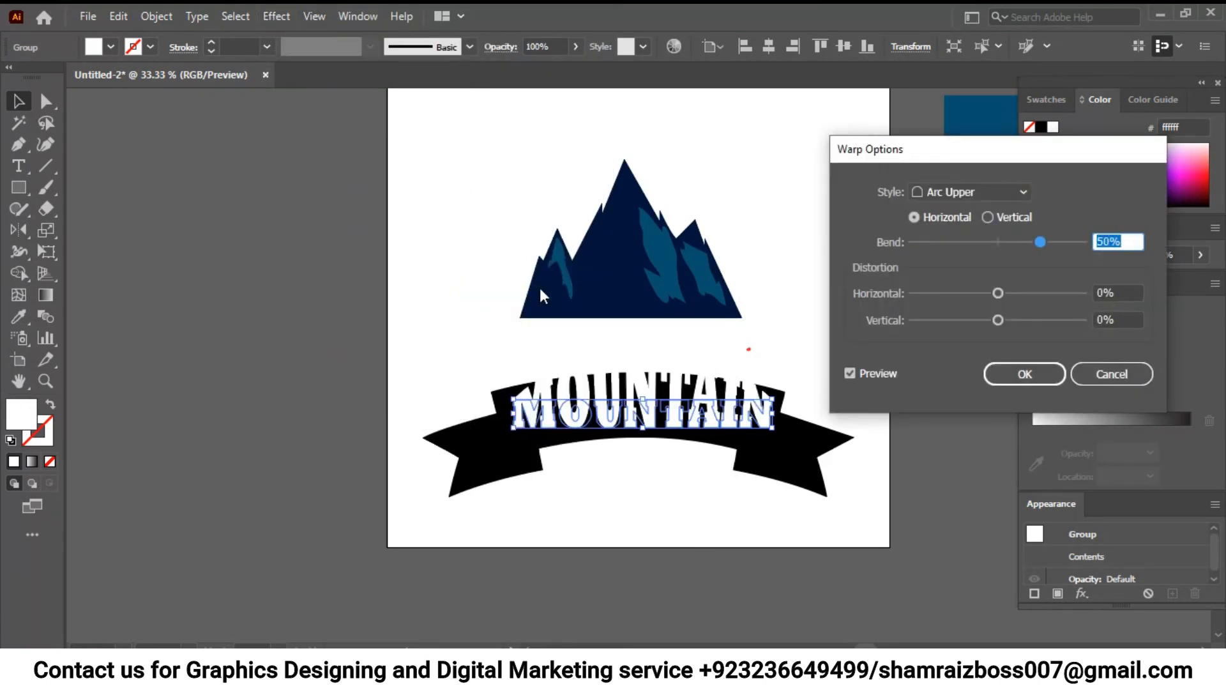
{"action": "left_click_drag", "start_coordinate": [1029, 245], "coordinate": [1010, 244]}
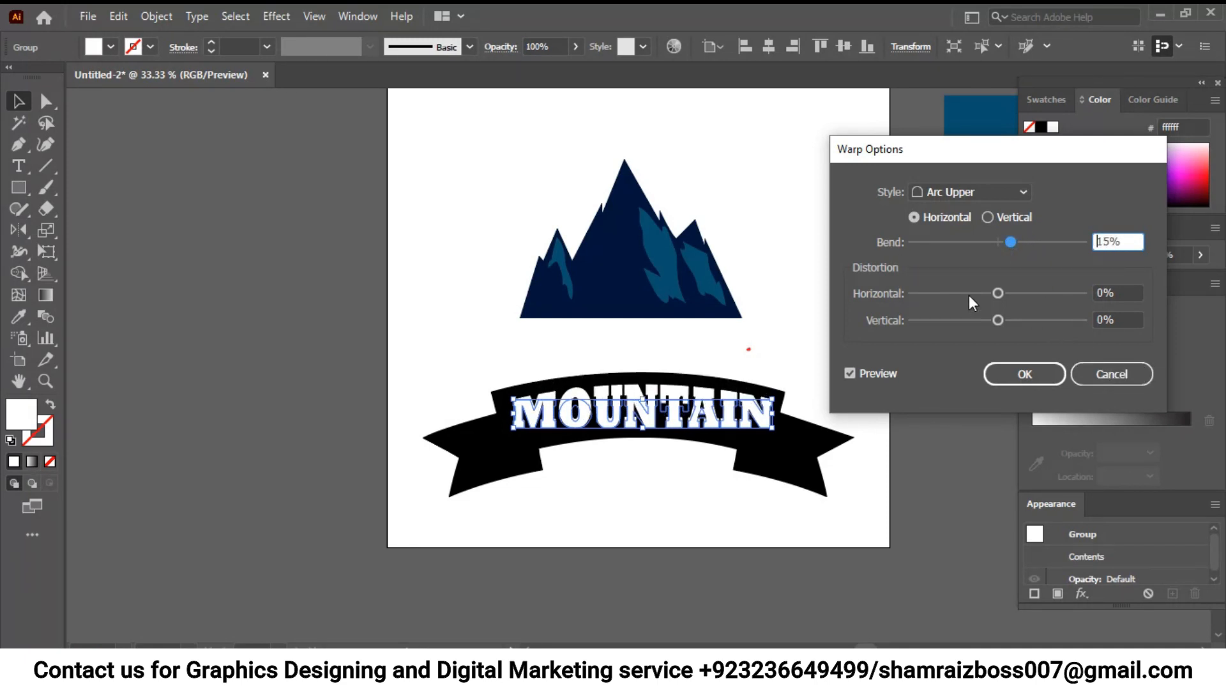
{"action": "left_click_drag", "start_coordinate": [1001, 300], "coordinate": [1002, 328]}
- Try the Arc warp style on the lettering and set the bend to 18%
{"action": "left_click", "coordinate": [1010, 196]}
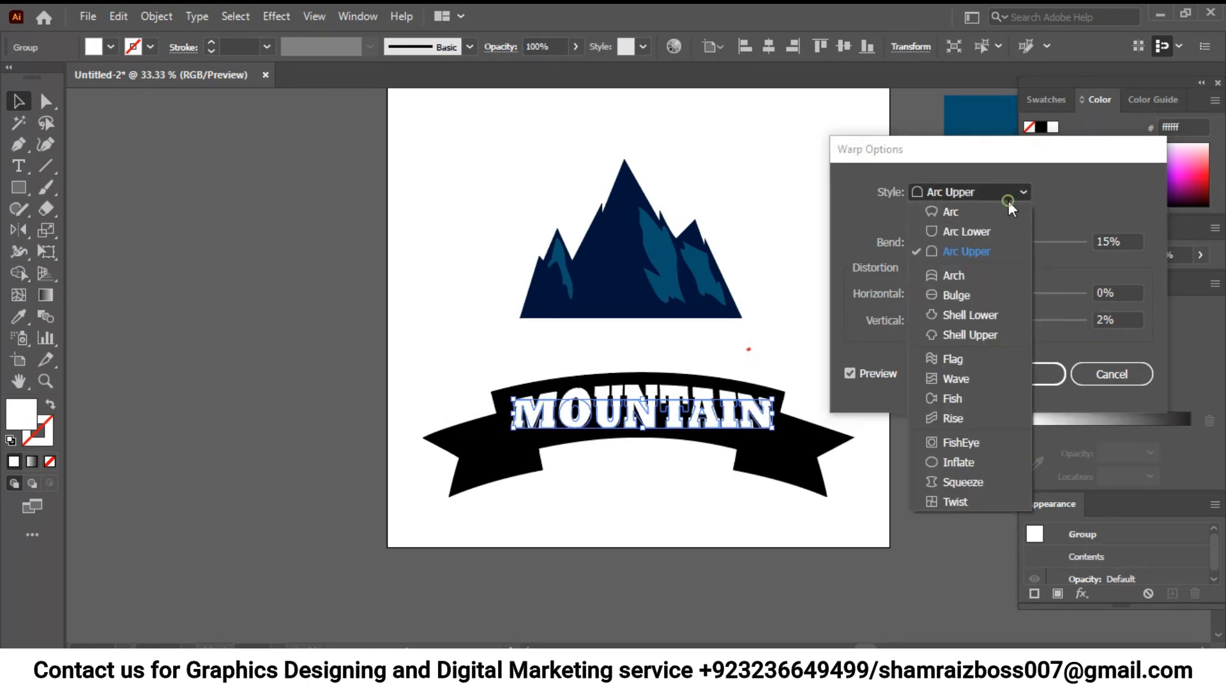
{"action": "left_click", "coordinate": [976, 218]}
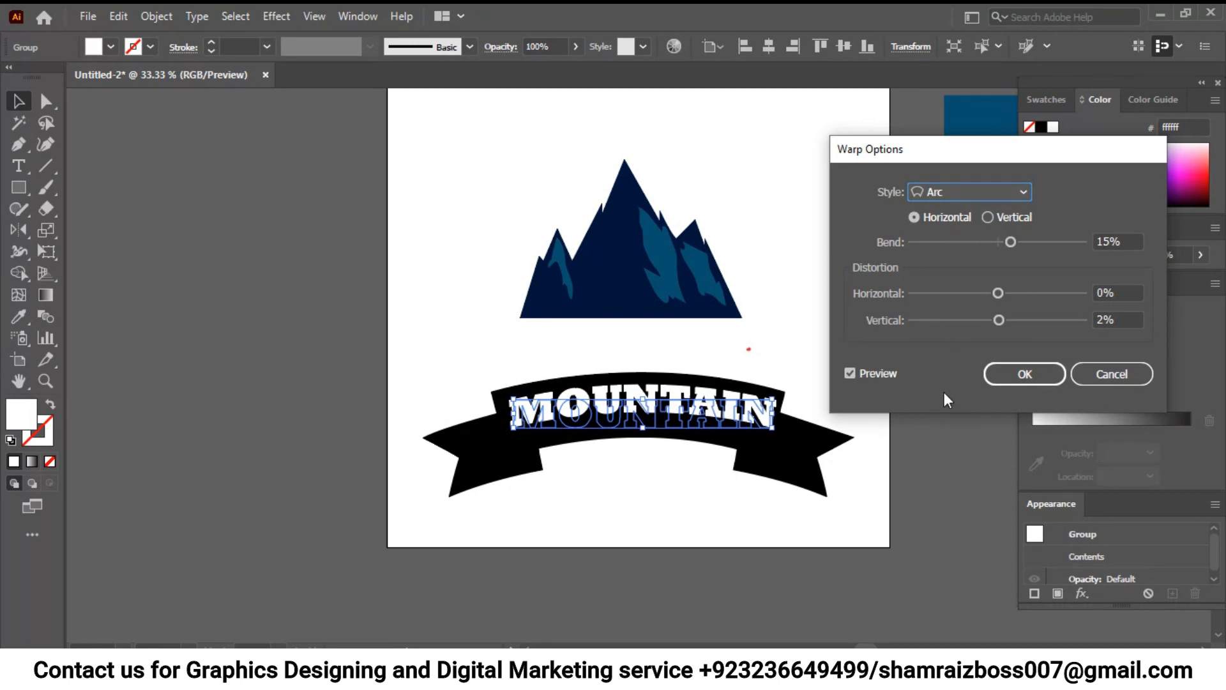
{"action": "mouse_move", "coordinate": [1000, 294]}
{"action": "left_mouse_down"}
{"action": "mouse_move", "coordinate": [1014, 294]}
{"action": "mouse_move", "coordinate": [999, 301]}
{"action": "left_mouse_up"}
{"action": "left_click_drag", "start_coordinate": [1011, 241], "coordinate": [1018, 237]}
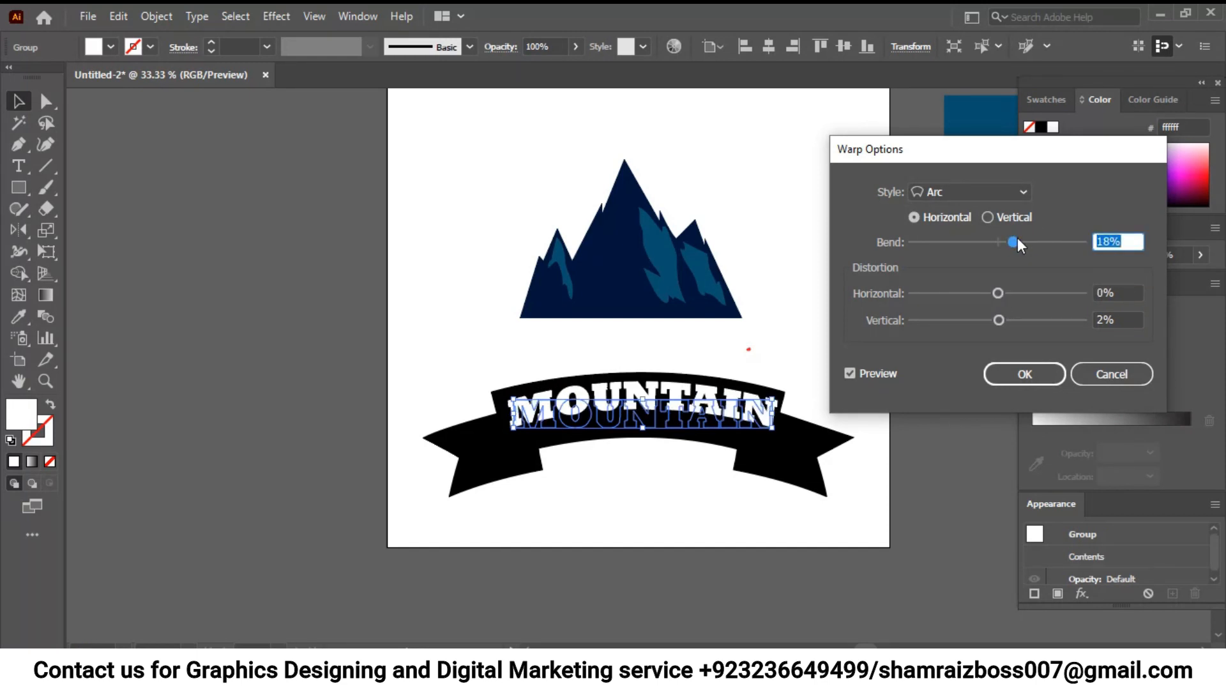
- Change the lettering's warp style to Shell Upper and apply the effect
{"action": "left_click", "coordinate": [1019, 194]}
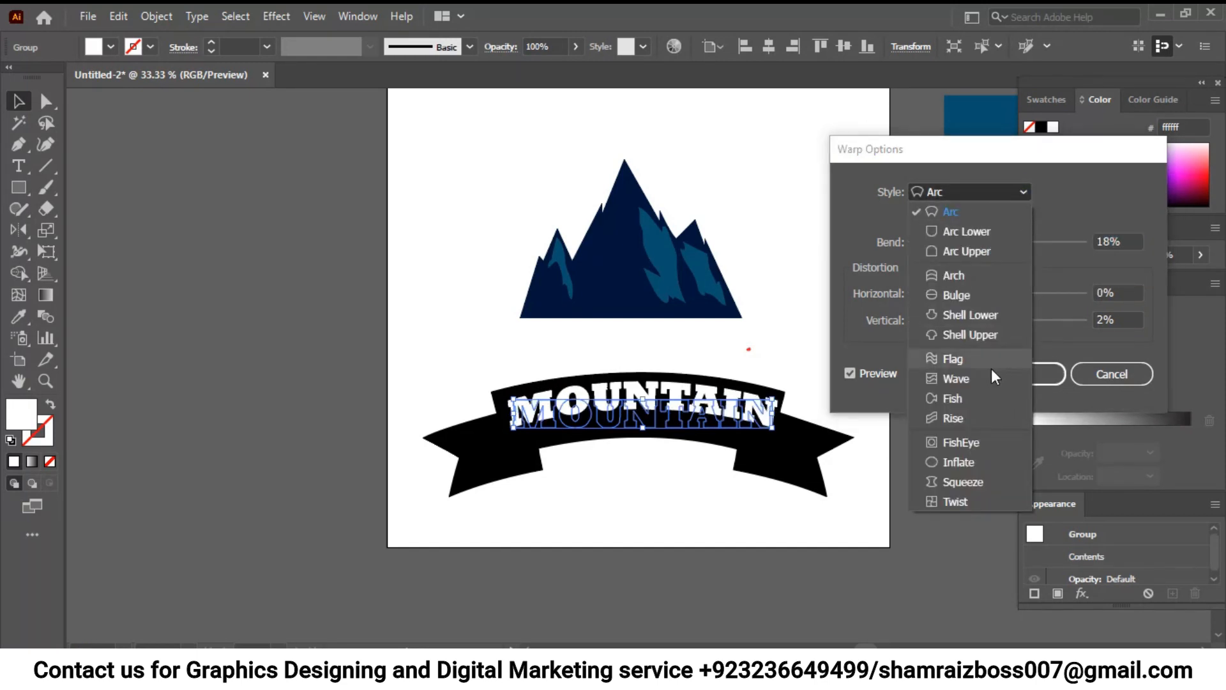
{"action": "left_click", "coordinate": [994, 334]}
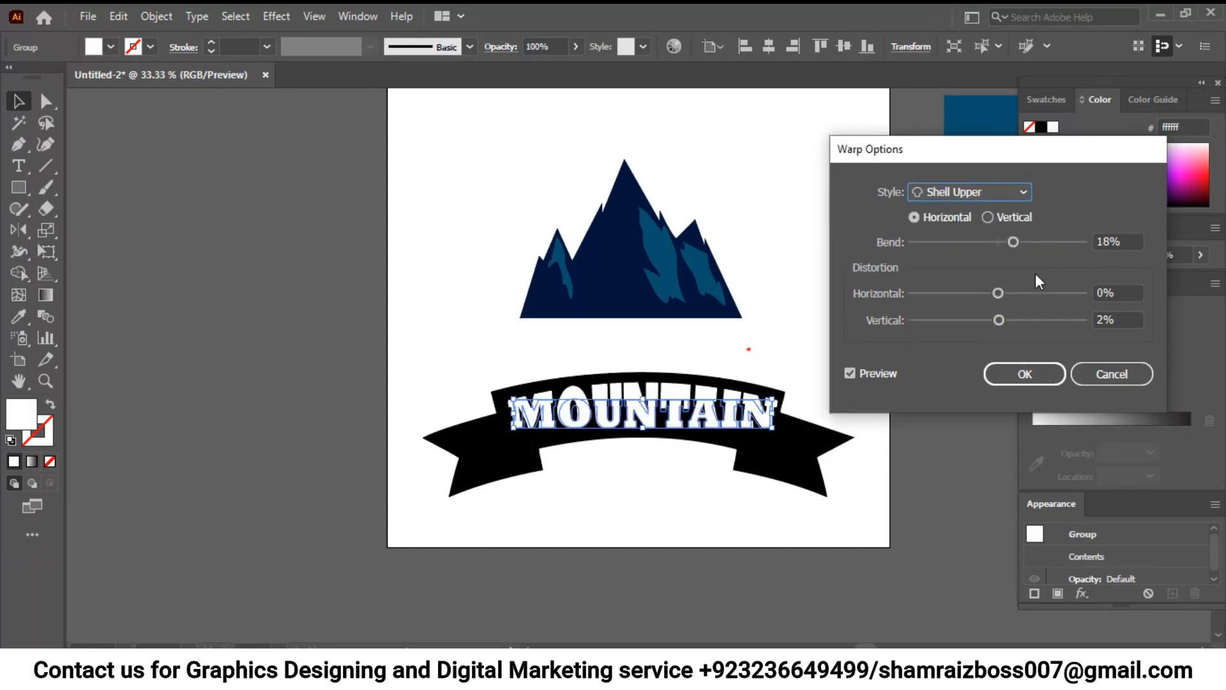
{"action": "left_click", "coordinate": [1023, 374]}
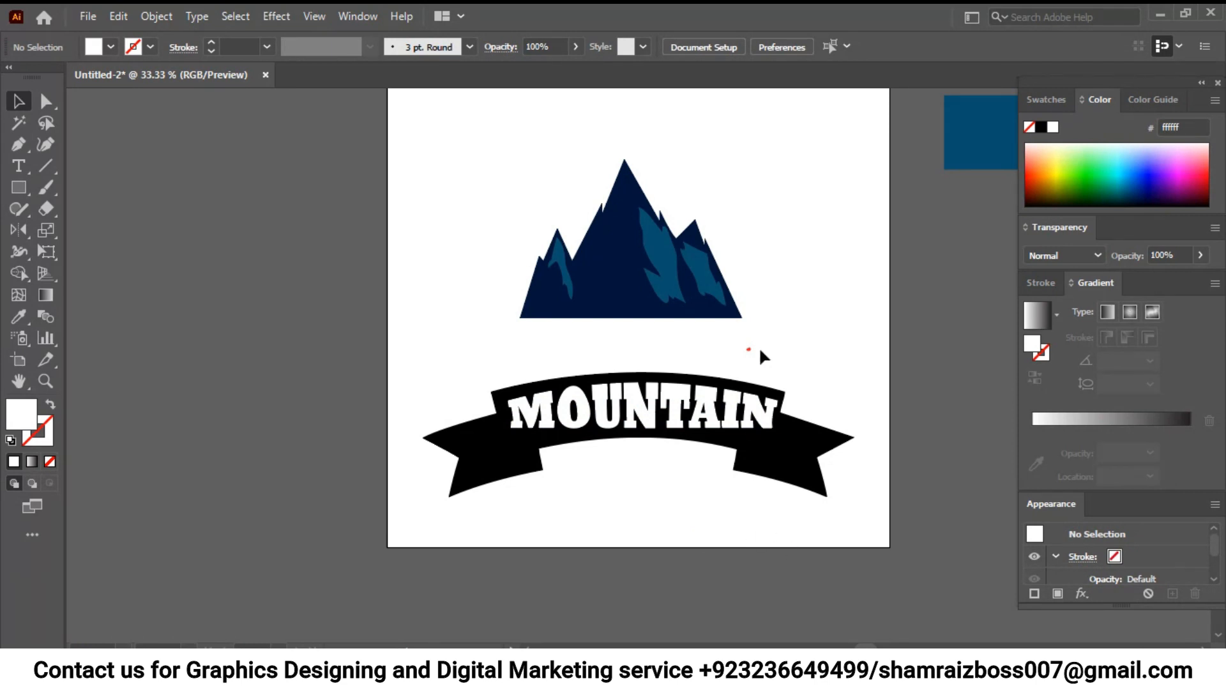
{"action": "key", "text": "ctrl+plus"}
{"action": "key", "text": "ctrl+plus"}
{"action": "key", "text": "ctrl+plus"}
{"action": "mouse_move", "coordinate": [745, 344]}
{"action": "left_mouse_down"}
{"action": "mouse_move", "coordinate": [752, 371]}
{"action": "mouse_move", "coordinate": [624, 101]}
{"action": "left_mouse_up"}
{"action": "left_click_drag", "start_coordinate": [717, 422], "coordinate": [763, 214]}
{"action": "mouse_move", "coordinate": [758, 409]}
{"action": "left_mouse_down"}
{"action": "mouse_move", "coordinate": [759, 356]}
{"action": "mouse_move", "coordinate": [777, 428]}
{"action": "left_mouse_up"}
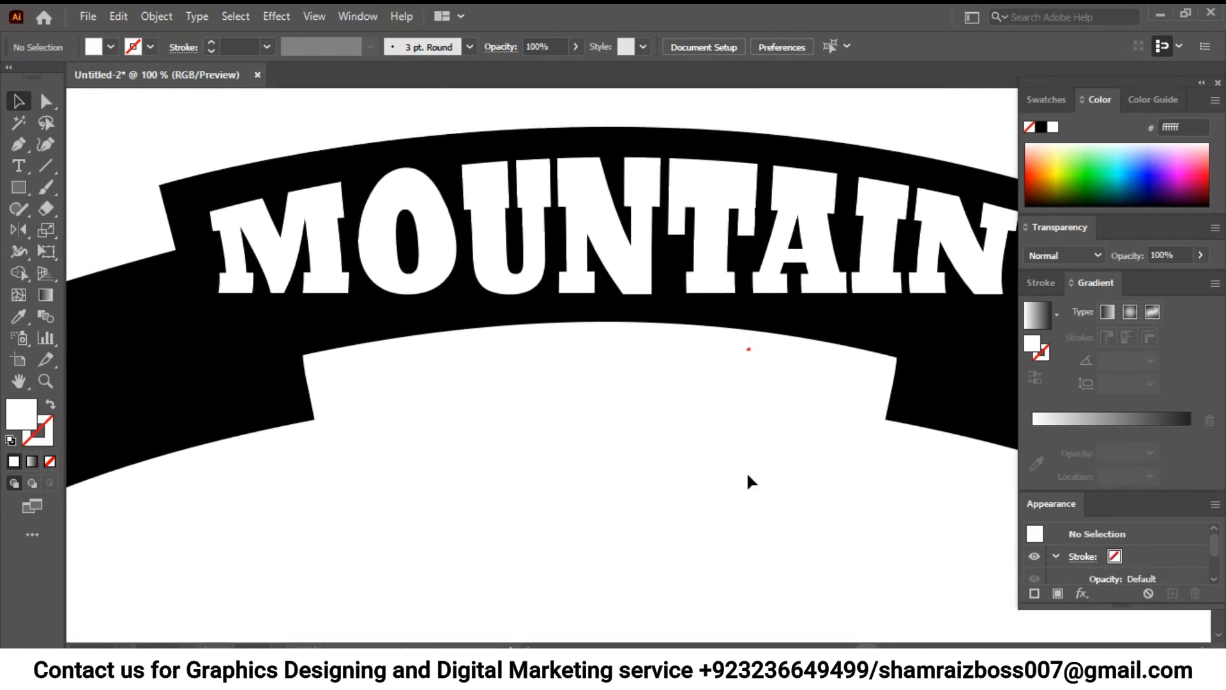
{"action": "left_click", "coordinate": [685, 671]}
{"action": "left_click_drag", "start_coordinate": [468, 88], "coordinate": [686, 176]}
{"action": "left_click", "coordinate": [741, 179]}
{"action": "left_click", "coordinate": [1224, 671]}
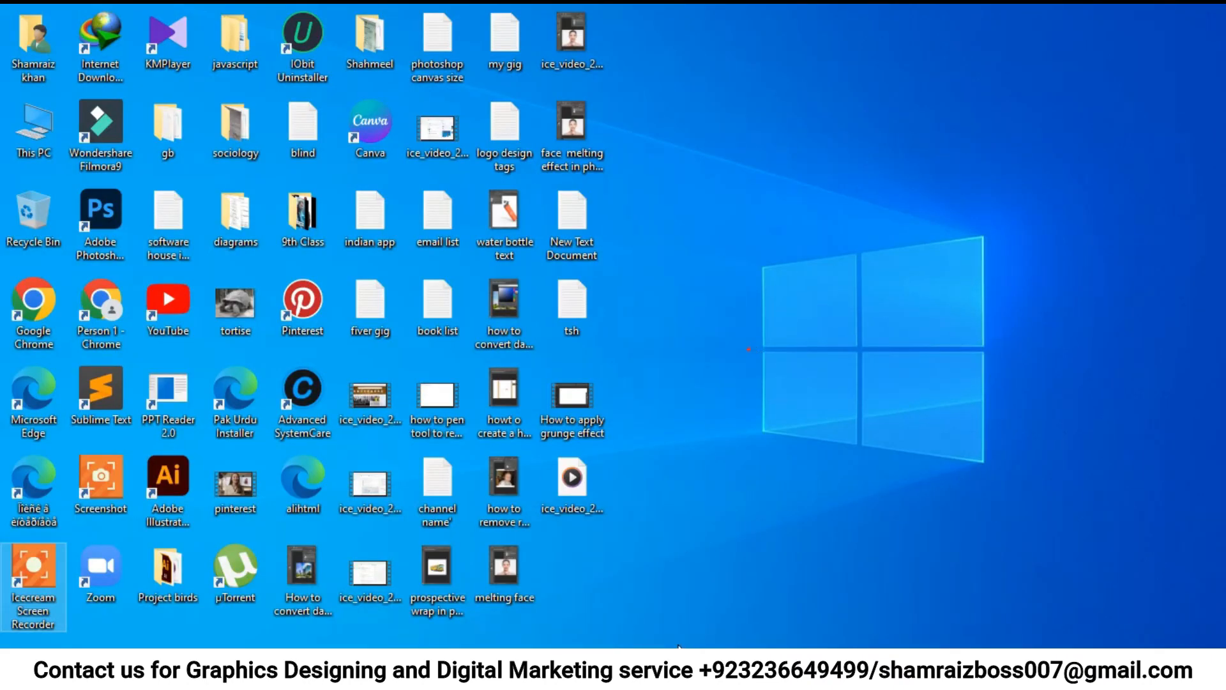
{"action": "left_click", "coordinate": [678, 668]}
- Move the ribbon and its MOUNTAIN lettering up so they overlap the base of the mountain
{"action": "key", "text": "ctrl+minus"}
{"action": "key", "text": "ctrl+minus"}
{"action": "key", "text": "ctrl+minus"}
{"action": "key", "text": "ctrl+minus"}
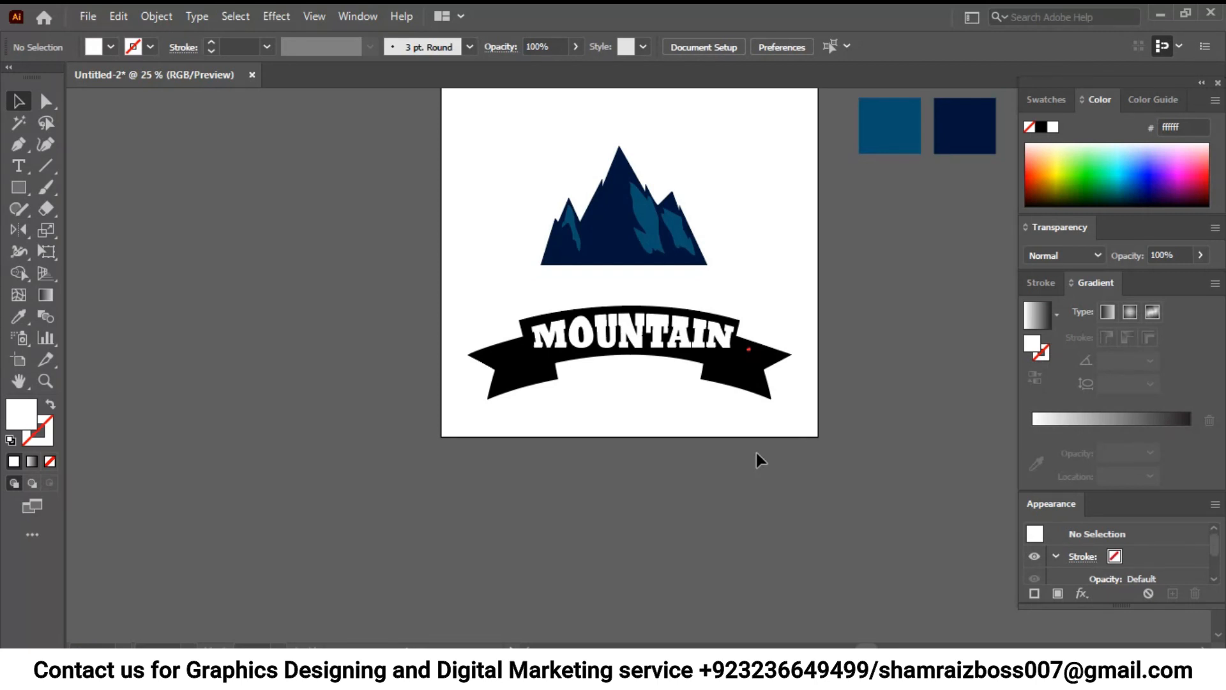
{"action": "left_click_drag", "start_coordinate": [625, 366], "coordinate": [626, 280]}
{"action": "left_click", "coordinate": [649, 342]}
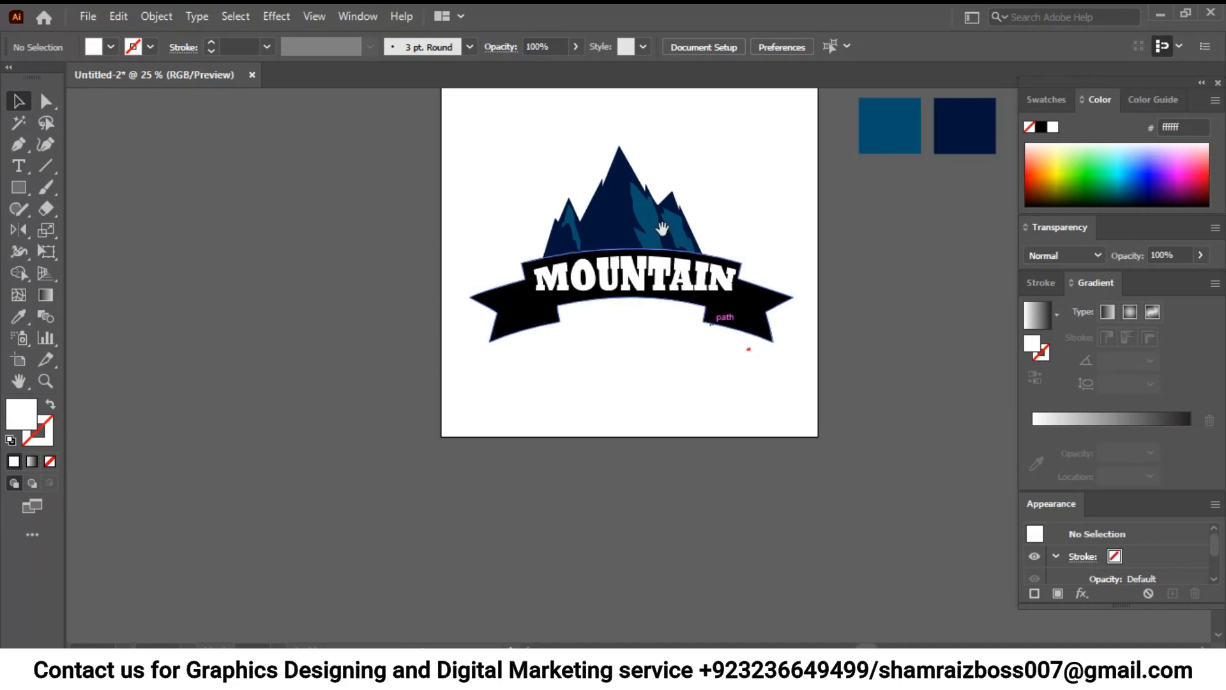
- Start a new text line below the ribbon and clear its placeholder text
{"action": "left_click_drag", "start_coordinate": [662, 228], "coordinate": [658, 258]}
{"action": "key", "text": "t"}
{"action": "left_click", "coordinate": [531, 404]}
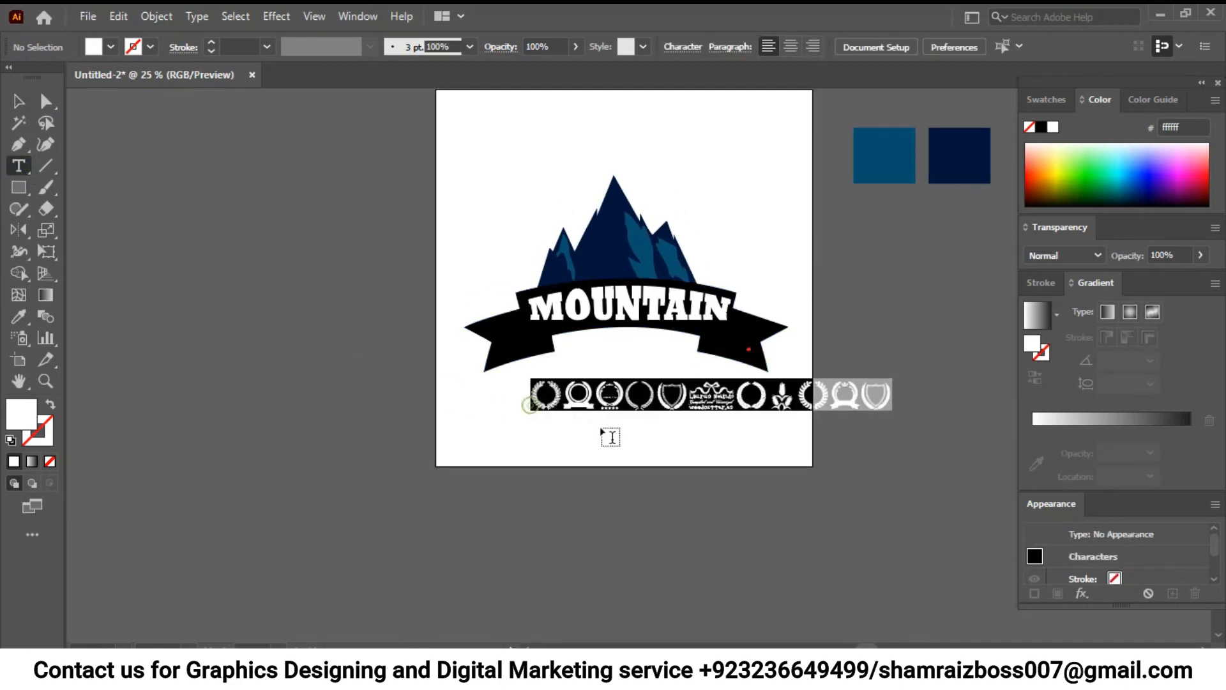
{"action": "key", "text": "BackSpace"}
- Browse the font list for a bold sans-serif and set the new text line to Franklin Gothic Heavy
{"action": "left_click", "coordinate": [714, 47]}
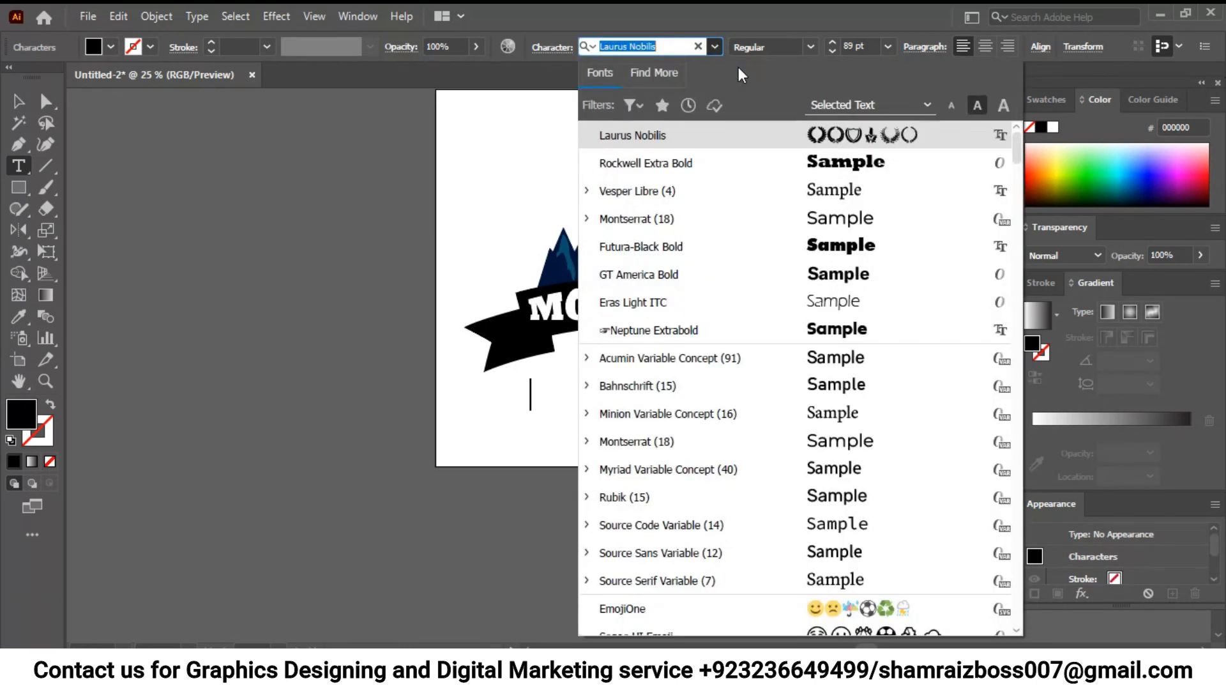
{"action": "scroll", "coordinate": [824, 268], "scroll_direction": "down", "scroll_amount": 1}
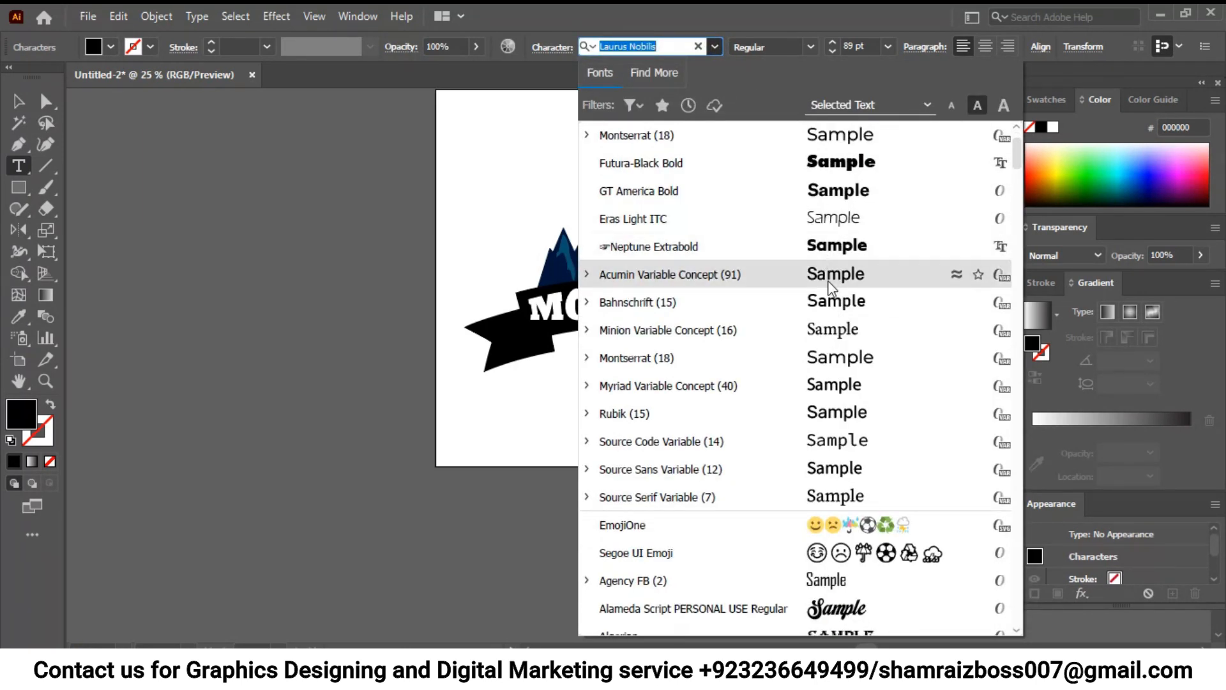
{"action": "scroll", "coordinate": [828, 281], "scroll_direction": "down", "scroll_amount": 15}
{"action": "scroll", "coordinate": [840, 495], "scroll_direction": "down", "scroll_amount": 20}
{"action": "scroll", "coordinate": [832, 506], "scroll_direction": "down", "scroll_amount": 20}
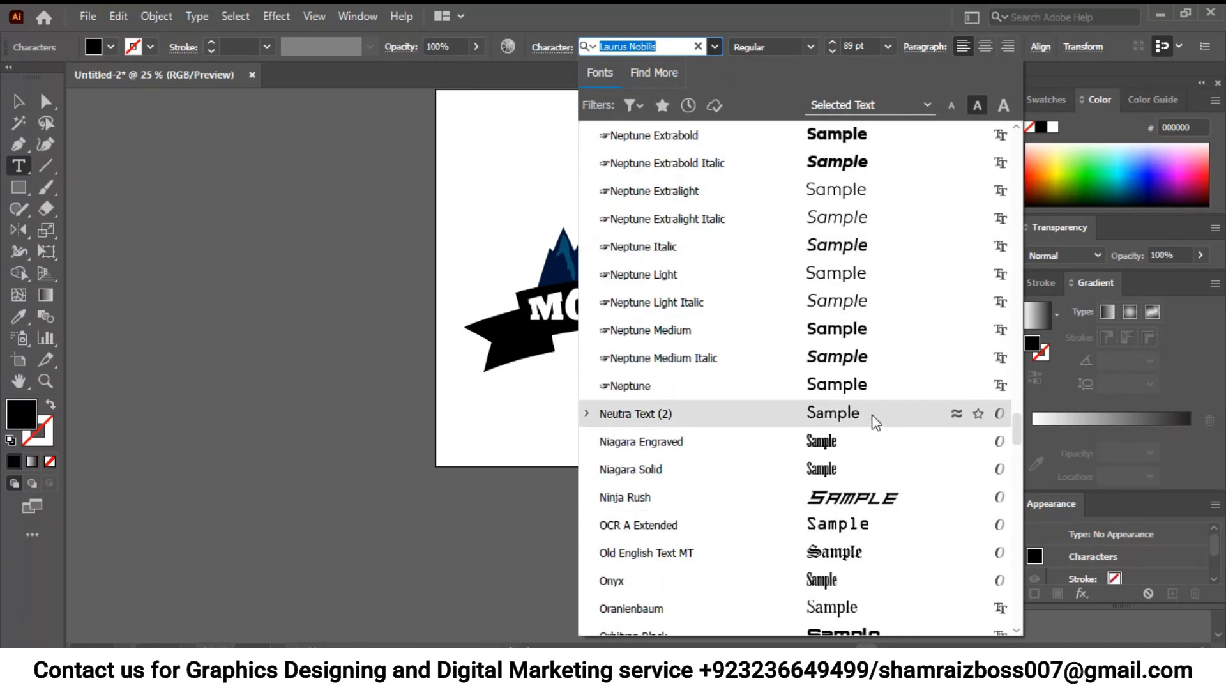
{"action": "scroll", "coordinate": [830, 441], "scroll_direction": "down", "scroll_amount": 1}
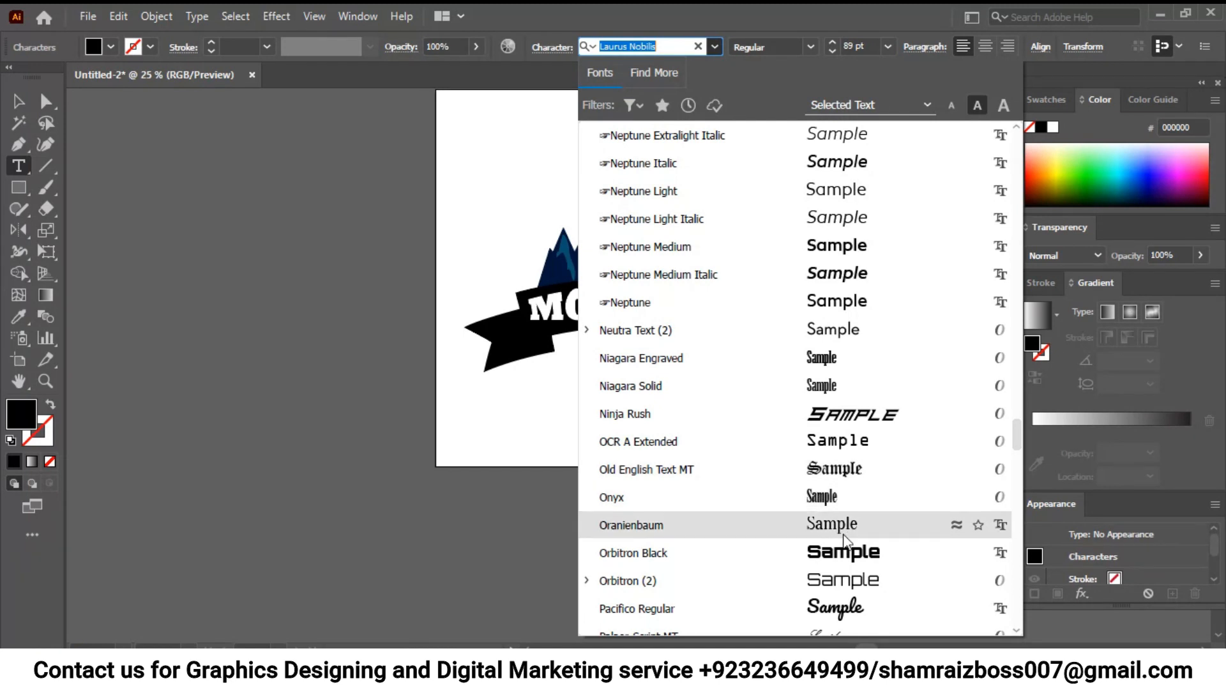
{"action": "scroll", "coordinate": [843, 531], "scroll_direction": "down", "scroll_amount": 5}
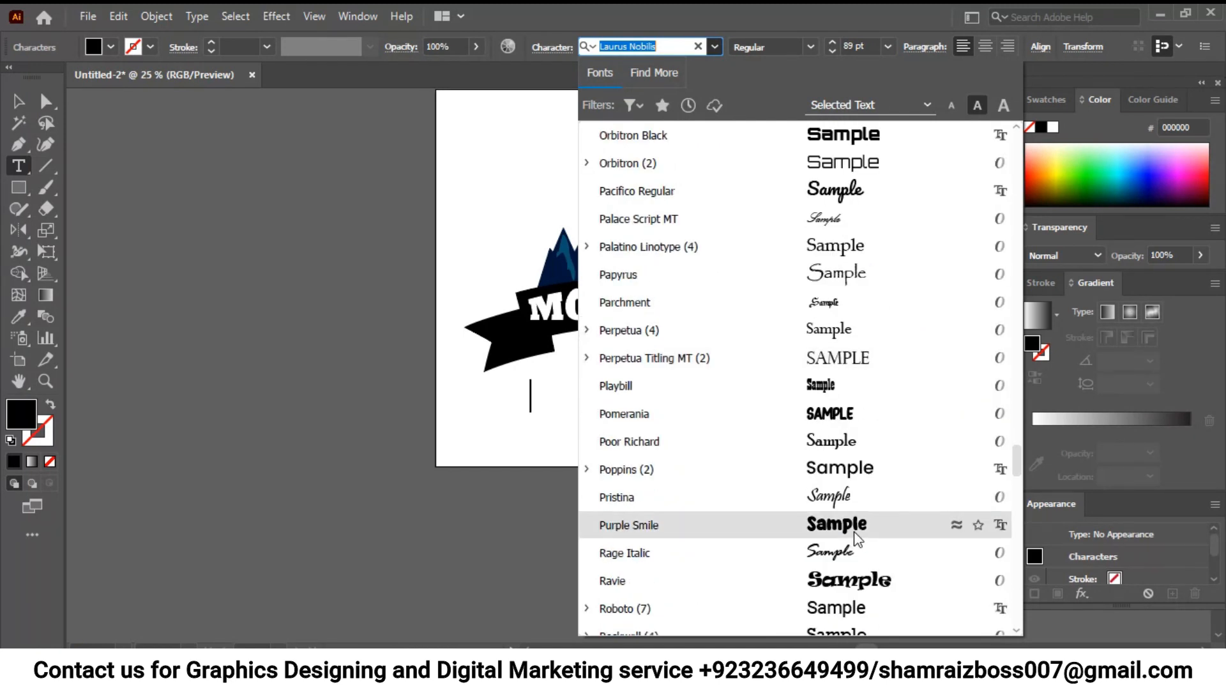
{"action": "scroll", "coordinate": [855, 534], "scroll_direction": "down", "scroll_amount": 1}
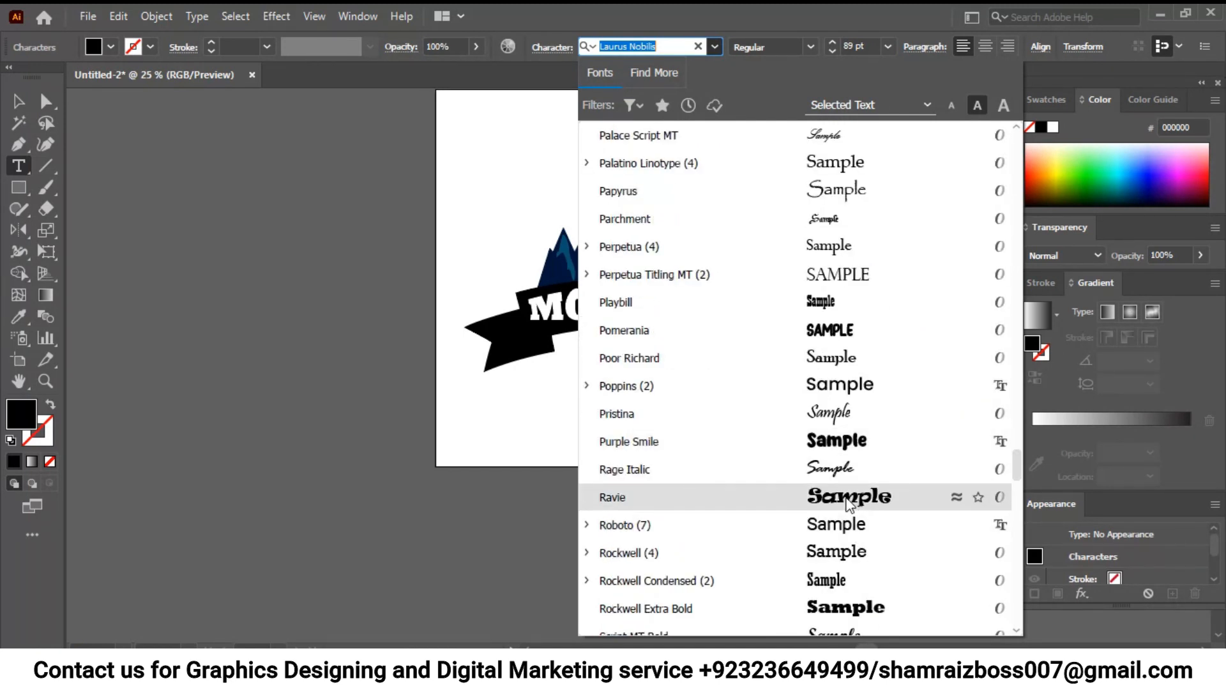
{"action": "scroll", "coordinate": [834, 562], "scroll_direction": "down", "scroll_amount": 2}
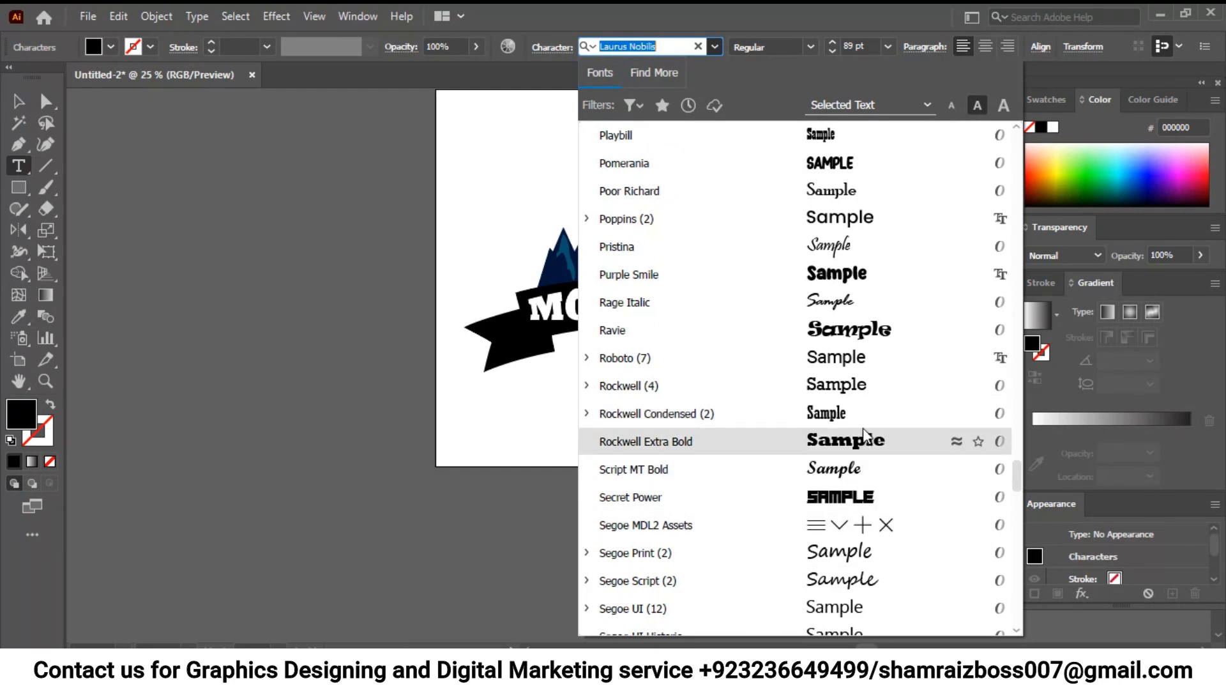
{"action": "scroll", "coordinate": [850, 501], "scroll_direction": "down", "scroll_amount": 2}
{"action": "scroll", "coordinate": [851, 504], "scroll_direction": "down", "scroll_amount": 2}
{"action": "scroll", "coordinate": [856, 508], "scroll_direction": "down", "scroll_amount": 5}
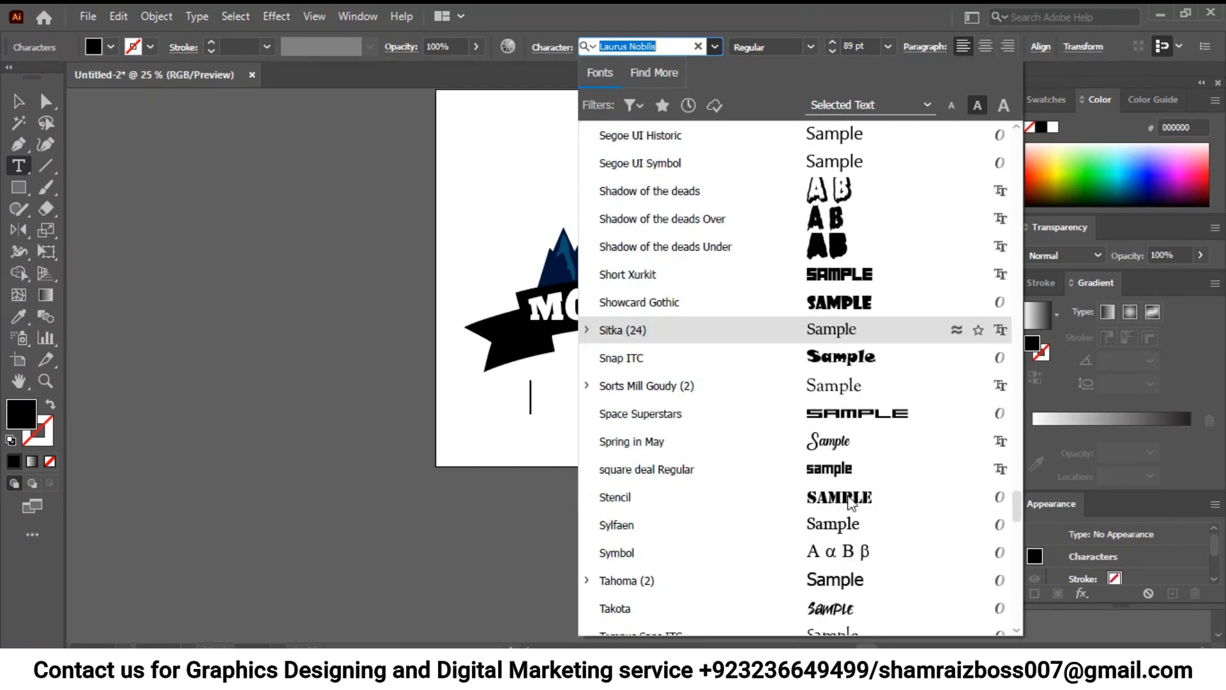
{"action": "scroll", "coordinate": [860, 507], "scroll_direction": "down", "scroll_amount": 7}
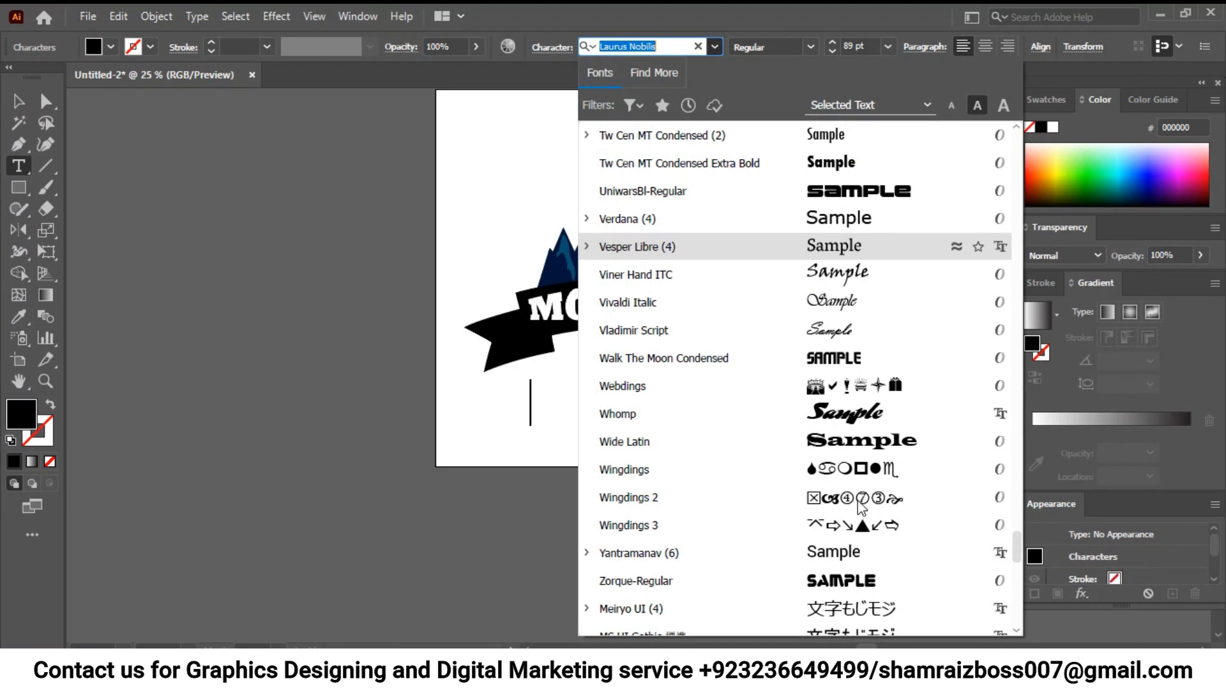
{"action": "scroll", "coordinate": [861, 511], "scroll_direction": "down", "scroll_amount": 11}
{"action": "scroll", "coordinate": [863, 511], "scroll_direction": "up", "scroll_amount": 12}
{"action": "scroll", "coordinate": [863, 512], "scroll_direction": "up", "scroll_amount": 18}
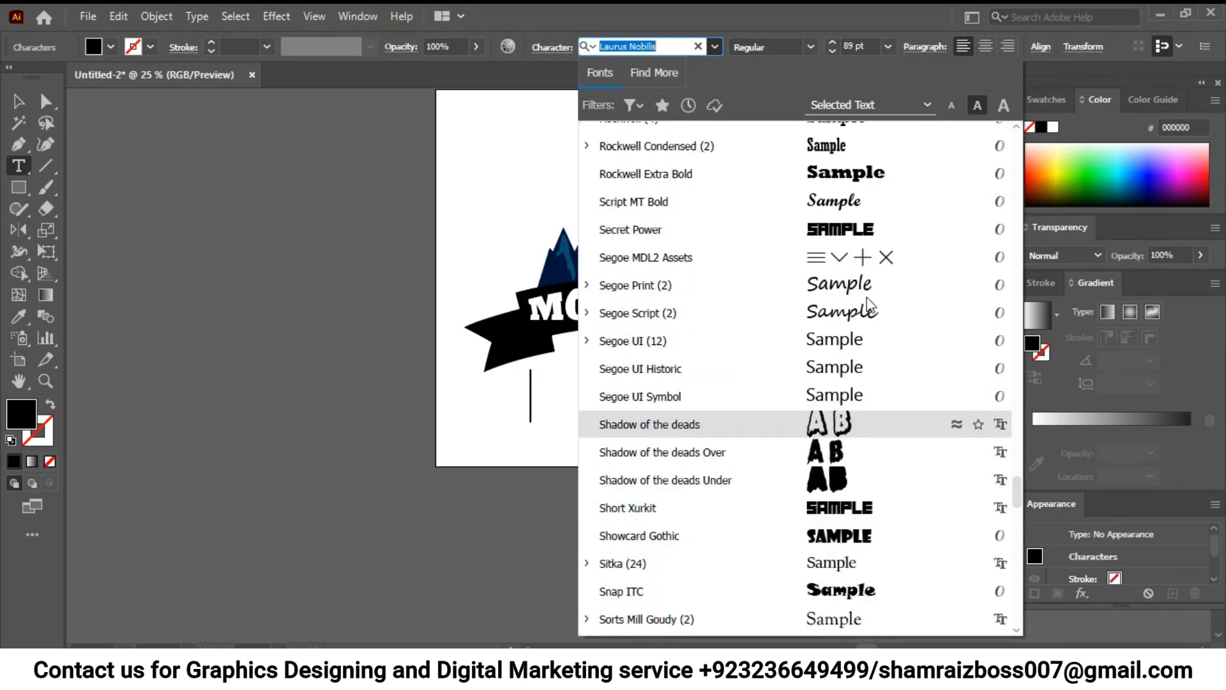
{"action": "scroll", "coordinate": [872, 333], "scroll_direction": "up", "scroll_amount": 9}
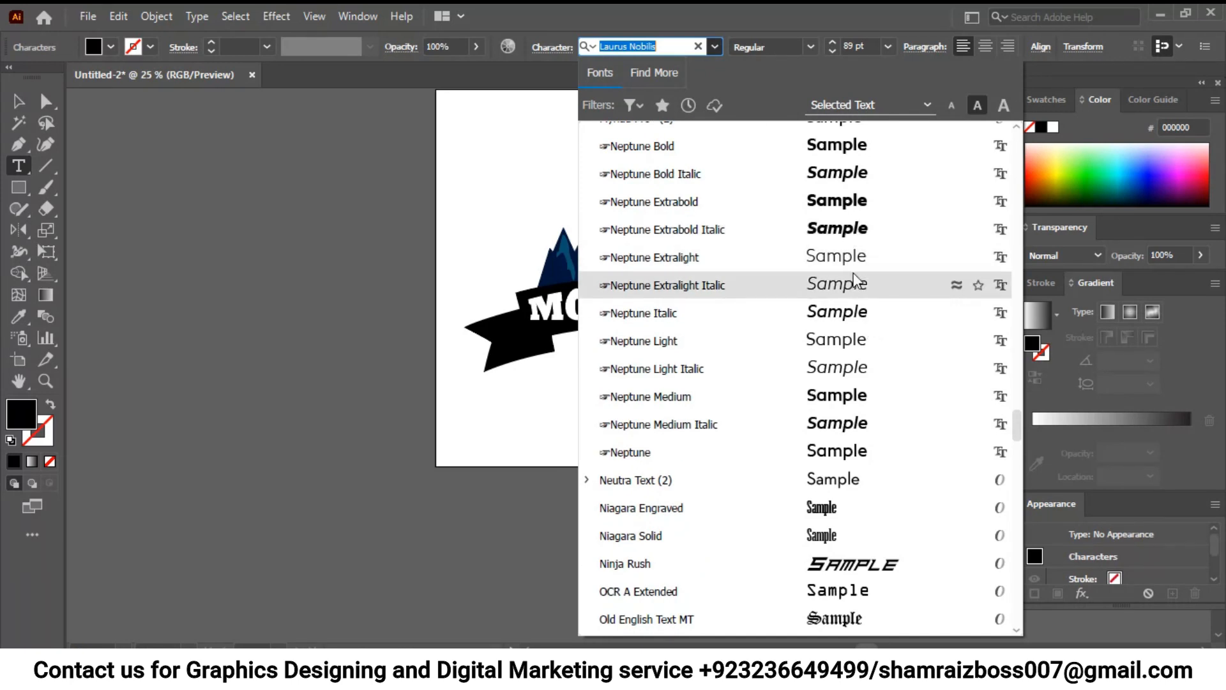
{"action": "scroll", "coordinate": [849, 233], "scroll_direction": "down", "scroll_amount": 12}
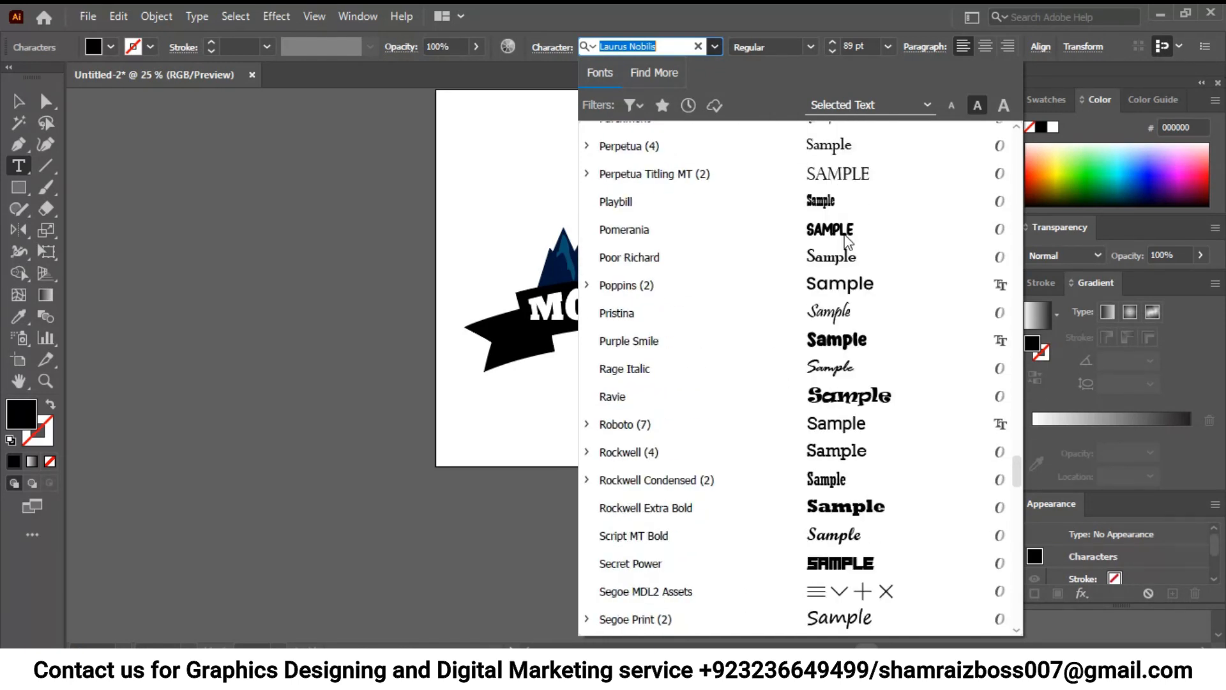
{"action": "scroll", "coordinate": [849, 240], "scroll_direction": "down", "scroll_amount": 15}
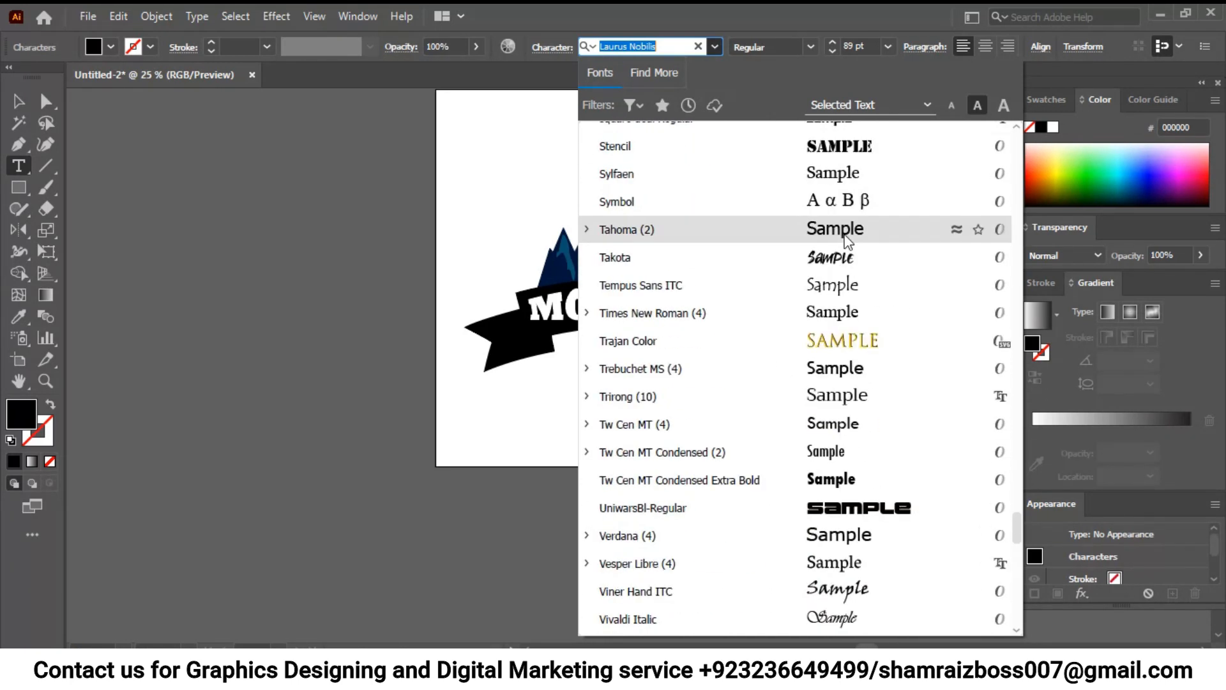
{"action": "scroll", "coordinate": [847, 242], "scroll_direction": "down", "scroll_amount": 4}
{"action": "scroll", "coordinate": [853, 243], "scroll_direction": "up", "scroll_amount": 16}
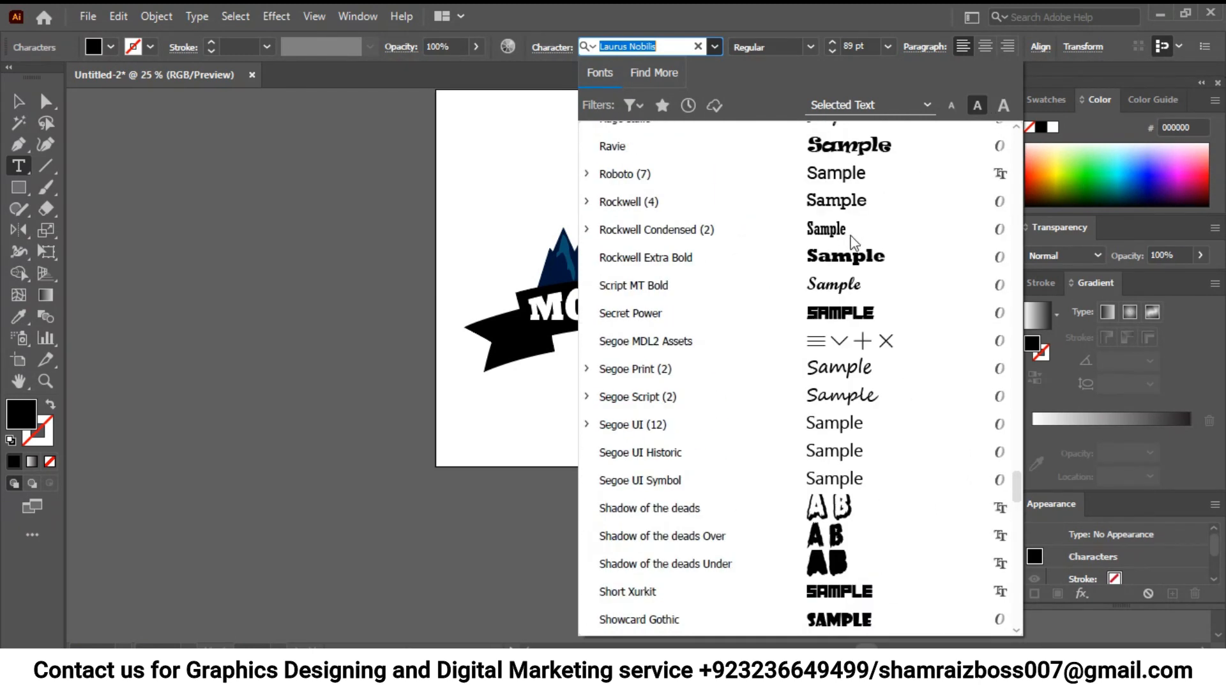
{"action": "scroll", "coordinate": [855, 242], "scroll_direction": "up", "scroll_amount": 14}
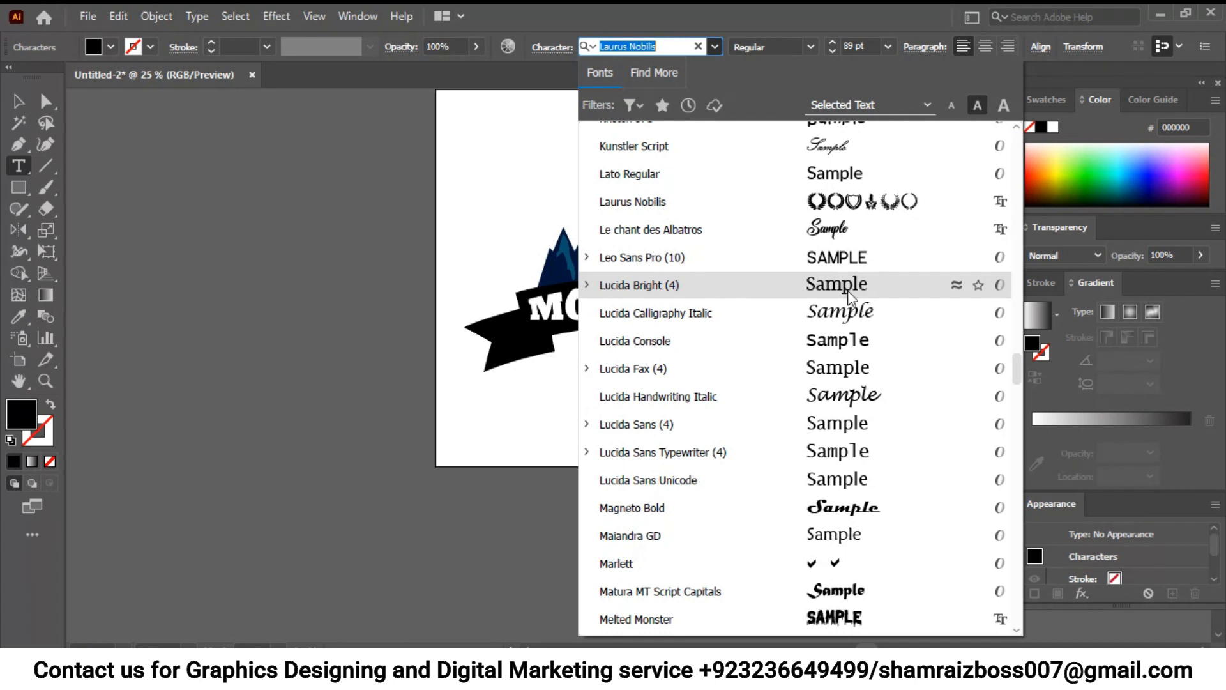
{"action": "scroll", "coordinate": [864, 290], "scroll_direction": "up", "scroll_amount": 3}
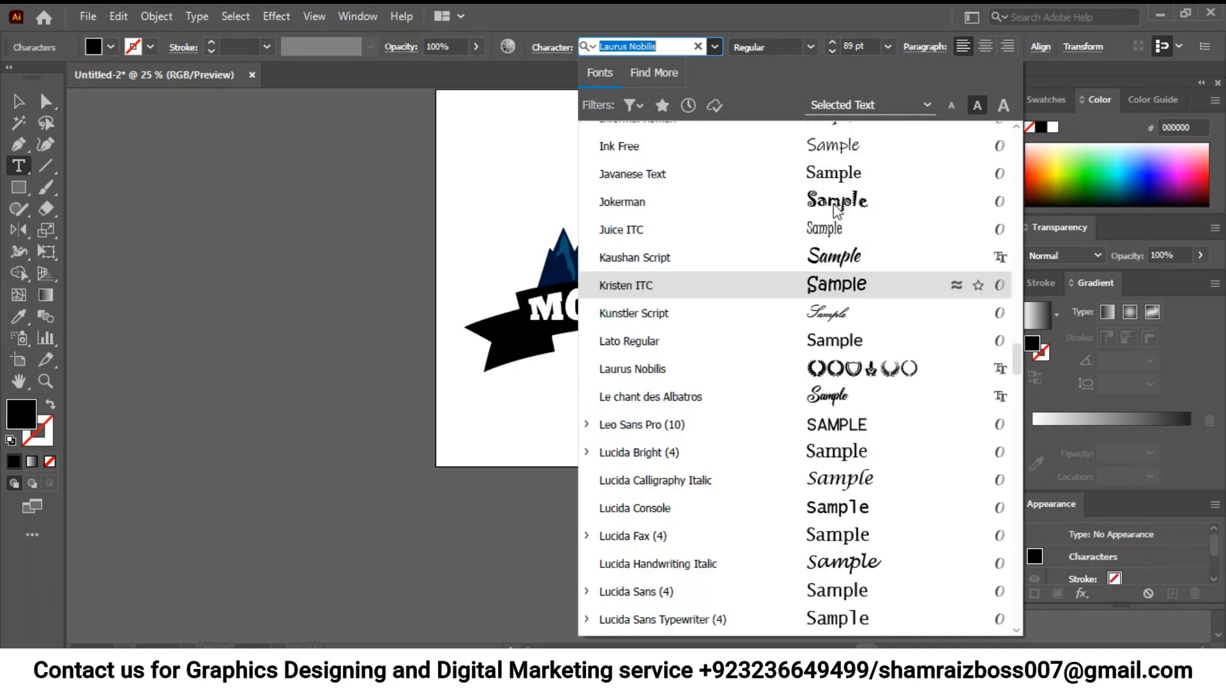
{"action": "scroll", "coordinate": [851, 249], "scroll_direction": "up", "scroll_amount": 6}
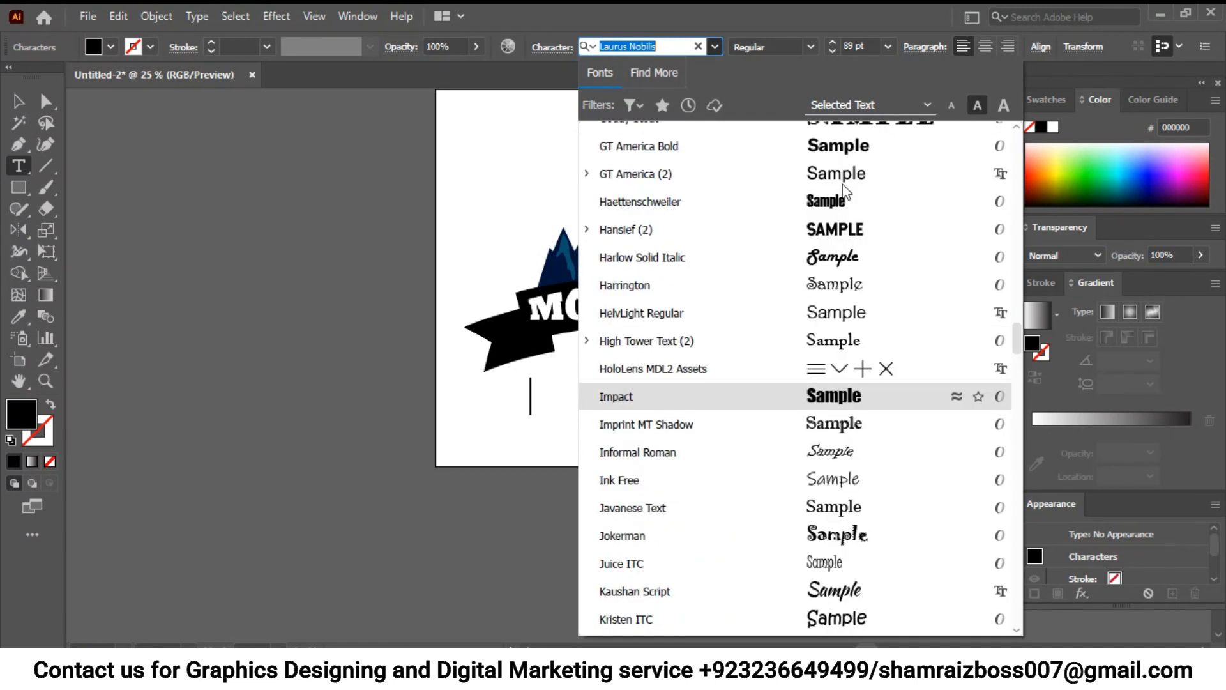
{"action": "scroll", "coordinate": [848, 174], "scroll_direction": "up", "scroll_amount": 4}
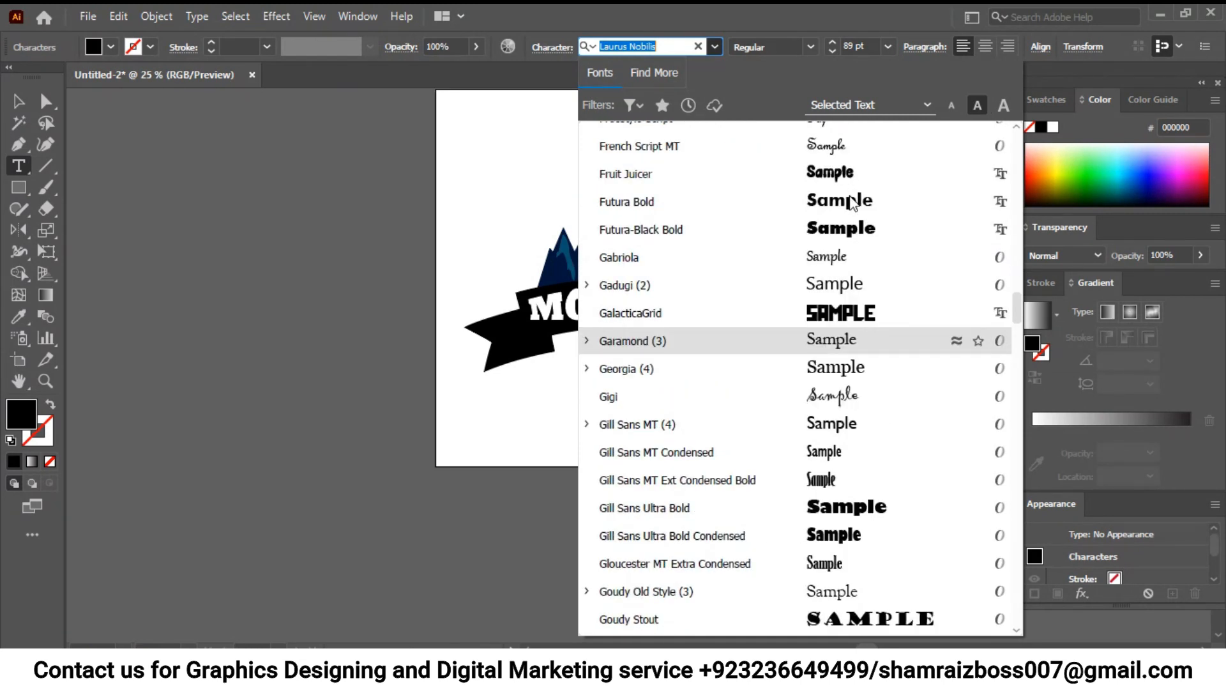
{"action": "scroll", "coordinate": [831, 186], "scroll_direction": "up", "scroll_amount": 1}
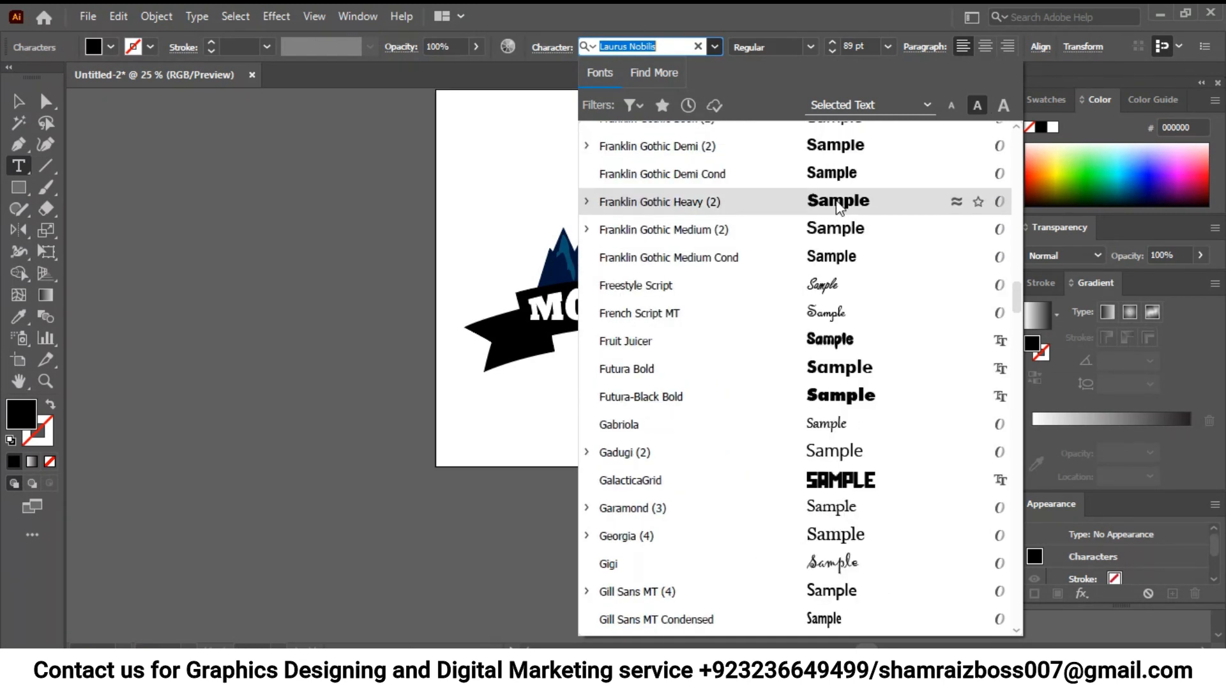
{"action": "left_click", "coordinate": [839, 201]}
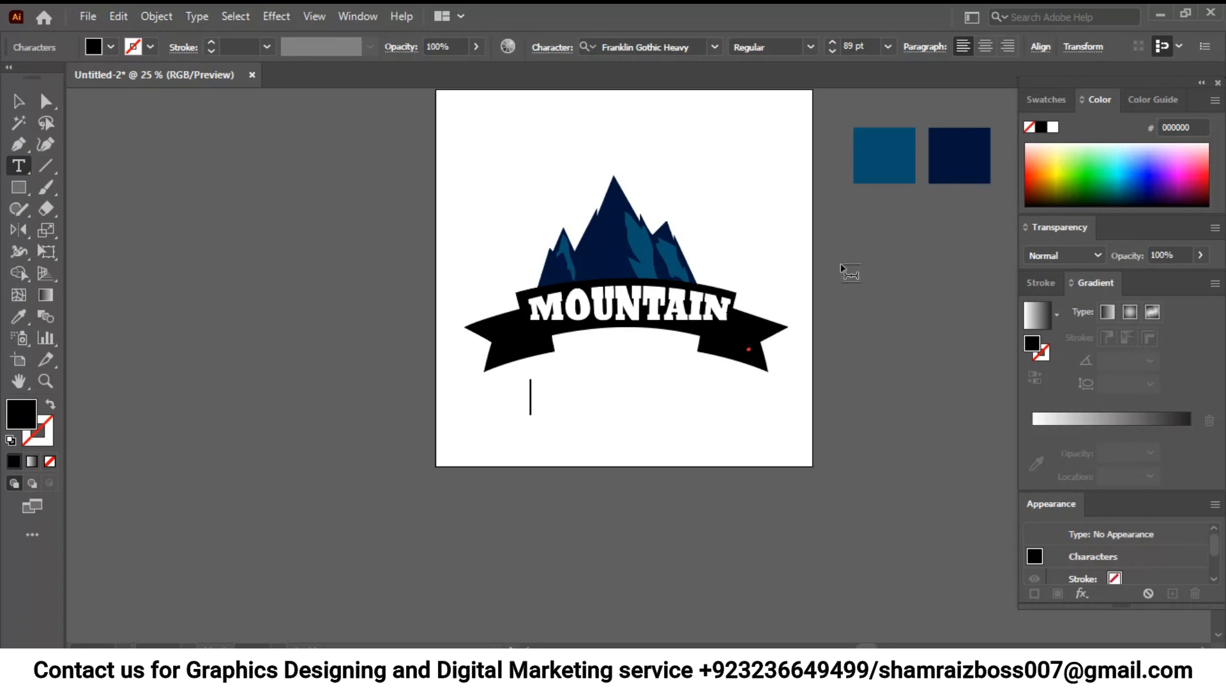
- Enter EST as the text, color it white (ffffff) and scale it down to fit the ribbon's left tail
{"action": "left_click", "coordinate": [19, 102]}
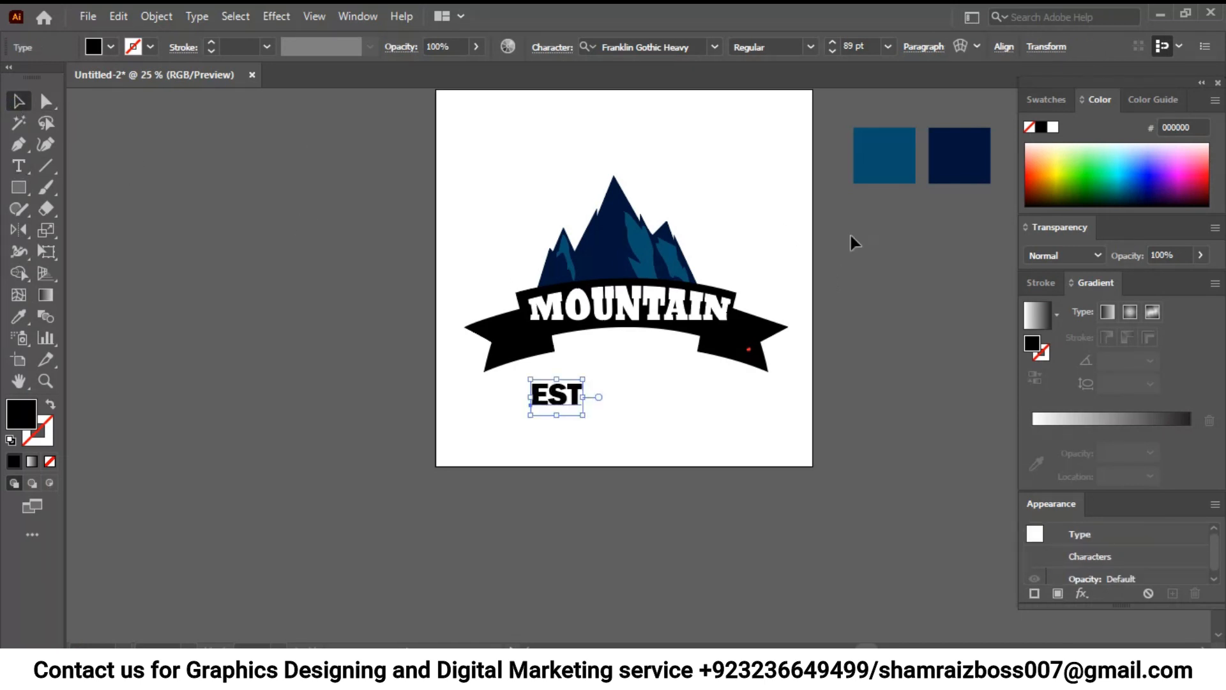
{"action": "left_click", "coordinate": [1053, 127]}
{"action": "left_click_drag", "start_coordinate": [582, 414], "coordinate": [739, 352]}
- Add a matching white text reading 1946 on the ribbon's right tail
{"action": "left_click", "coordinate": [550, 372]}
{"action": "key", "text": "Return"}
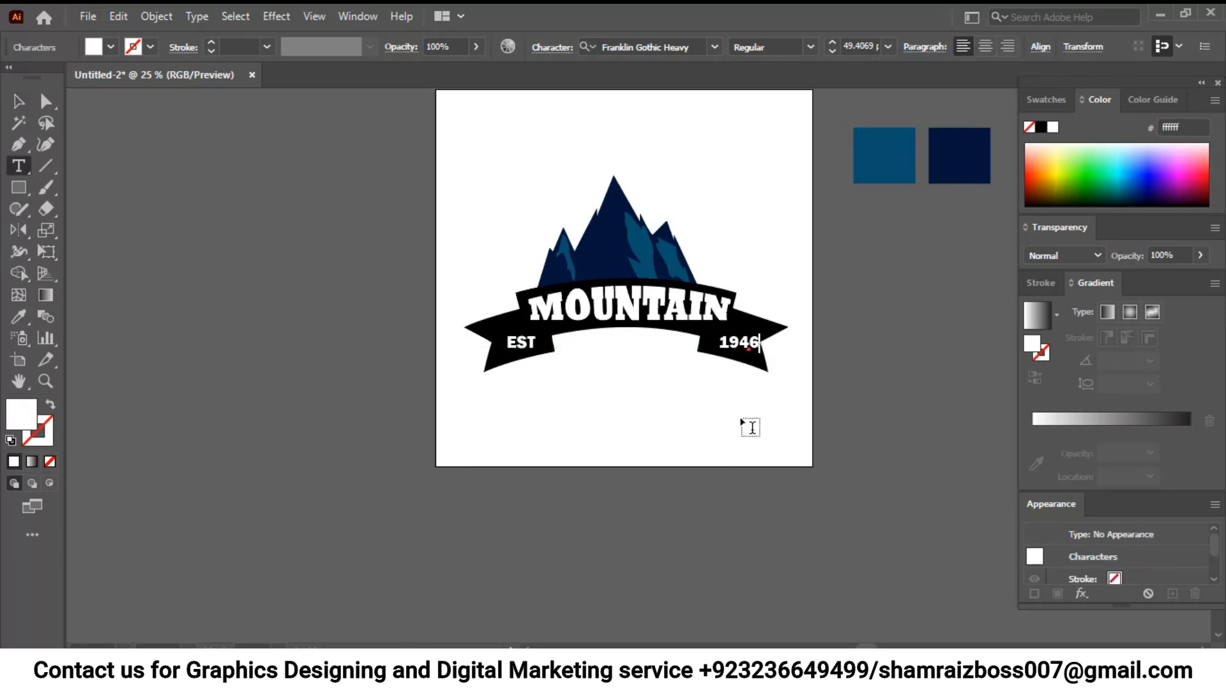
{"action": "left_click", "coordinate": [17, 101]}
{"action": "left_click", "coordinate": [628, 369]}
- Set the EST text to 40 pt and copy its formatting to the 1946 text with the Eyedropper
{"action": "left_click", "coordinate": [536, 347]}
{"action": "left_click", "coordinate": [838, 52]}
{"action": "left_click", "coordinate": [838, 52]}
{"action": "left_click", "coordinate": [839, 52]}
{"action": "left_click", "coordinate": [819, 382]}
{"action": "left_click", "coordinate": [758, 348]}
{"action": "key", "text": "i"}
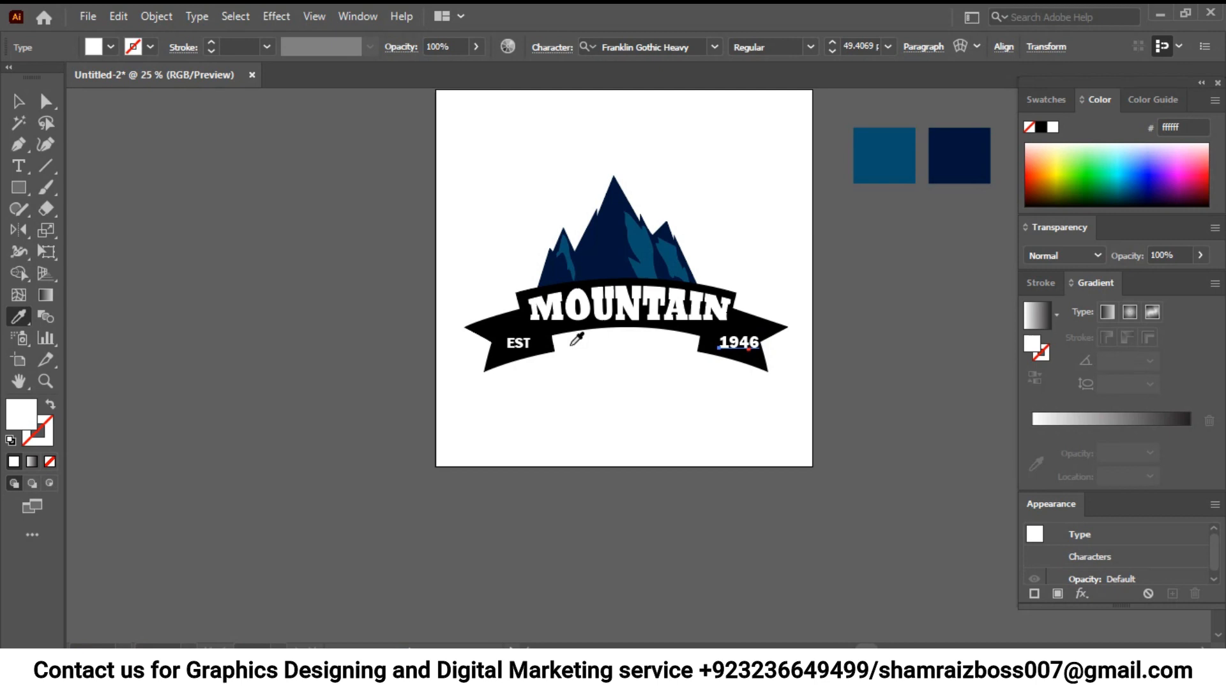
{"action": "left_click", "coordinate": [27, 102]}
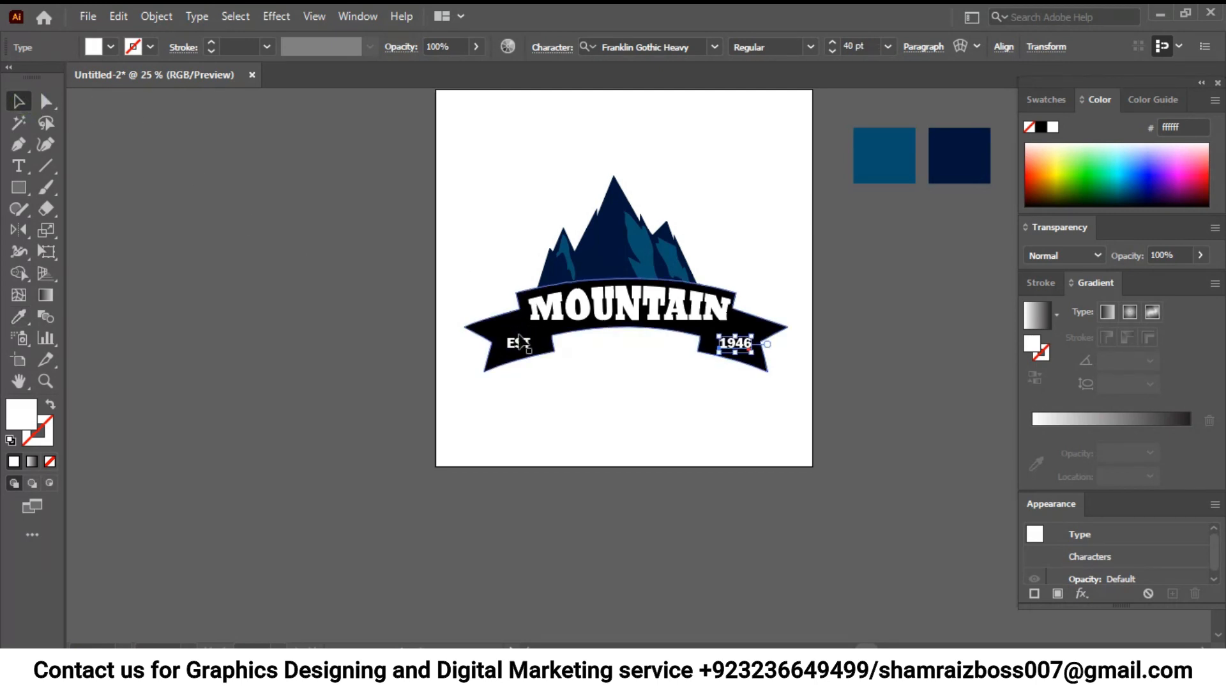
{"action": "left_click", "coordinate": [525, 343], "text": "shift"}
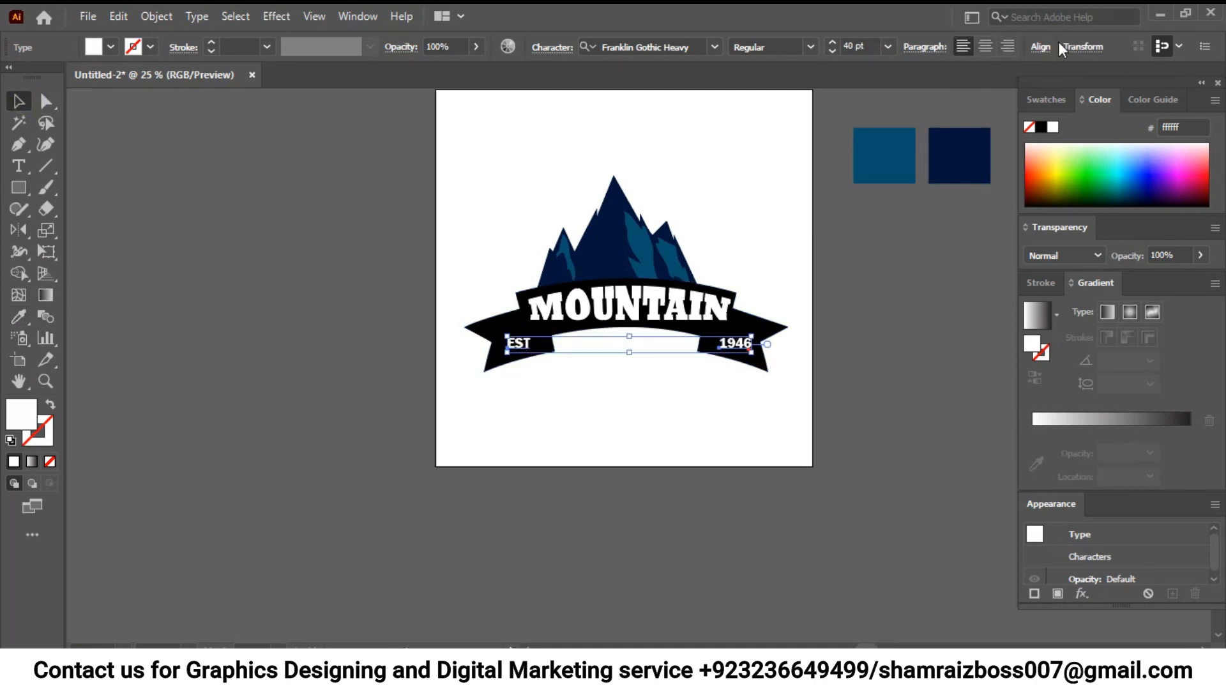
{"action": "left_click", "coordinate": [1041, 46]}
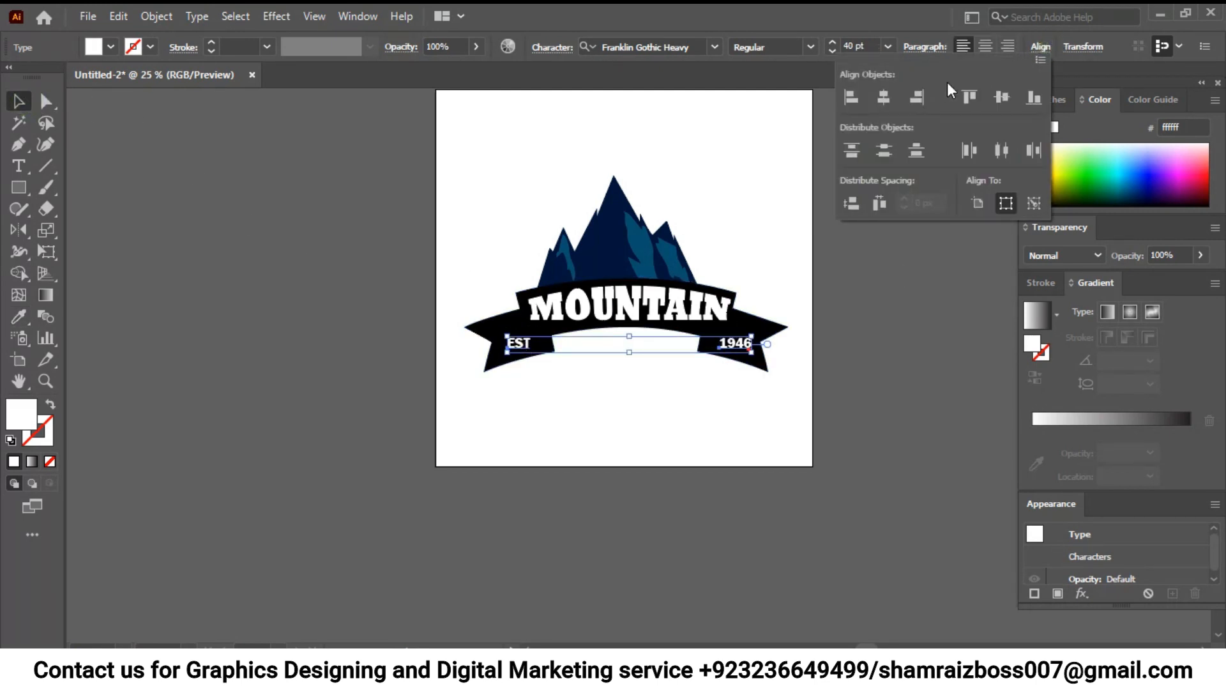
{"action": "left_click", "coordinate": [686, 460]}
{"action": "left_click", "coordinate": [668, 400]}
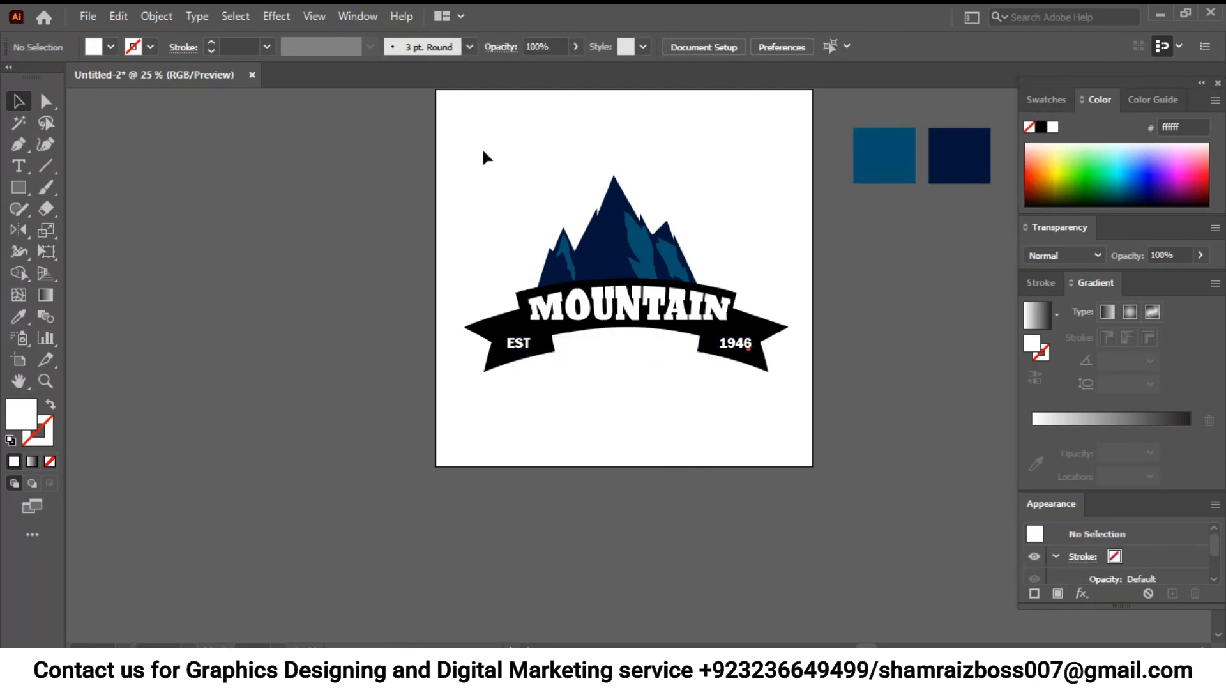
- Move the whole logo, with mountain, ribbon and texts, up and slightly left on the artboard
{"action": "left_click_drag", "start_coordinate": [806, 440], "coordinate": [796, 432]}
{"action": "left_click_drag", "start_coordinate": [626, 314], "coordinate": [604, 252]}
{"action": "left_click", "coordinate": [647, 354]}
- Convert the MOUNTAIN lettering on the ribbon to outlines
{"action": "scroll", "coordinate": [646, 354], "scroll_direction": "up", "scroll_amount": 2}
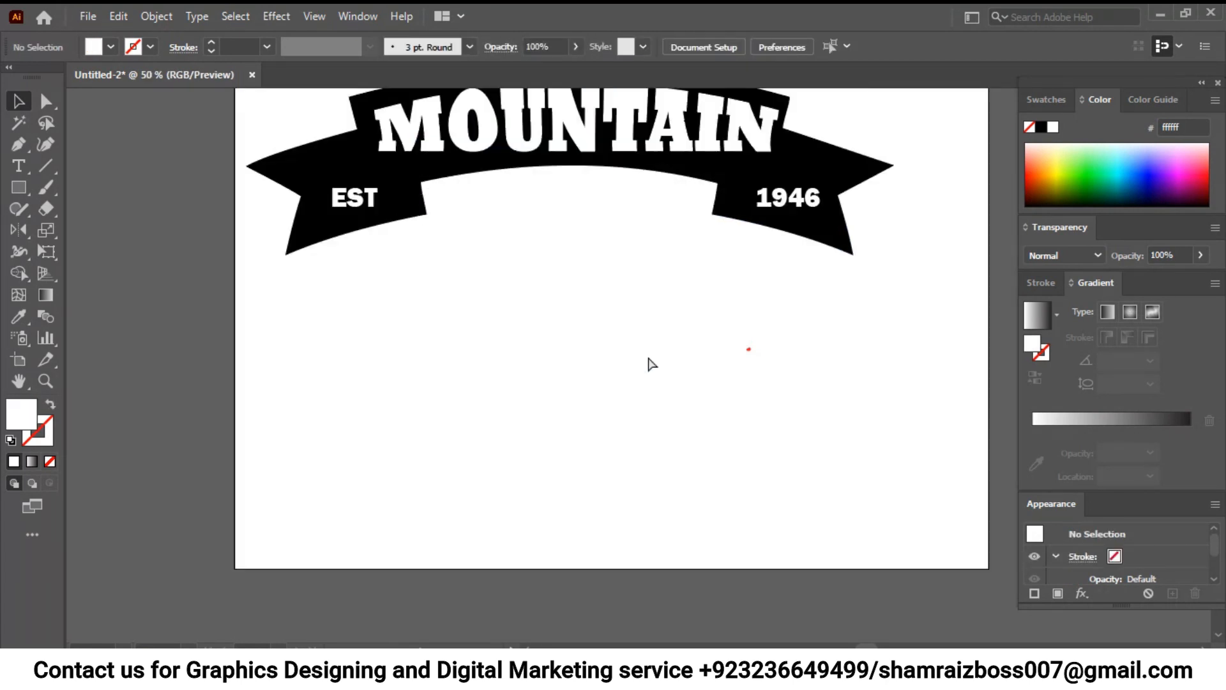
{"action": "scroll", "coordinate": [690, 261], "scroll_direction": "up", "scroll_amount": 1}
{"action": "scroll", "coordinate": [781, 309], "scroll_direction": "up", "scroll_amount": 5}
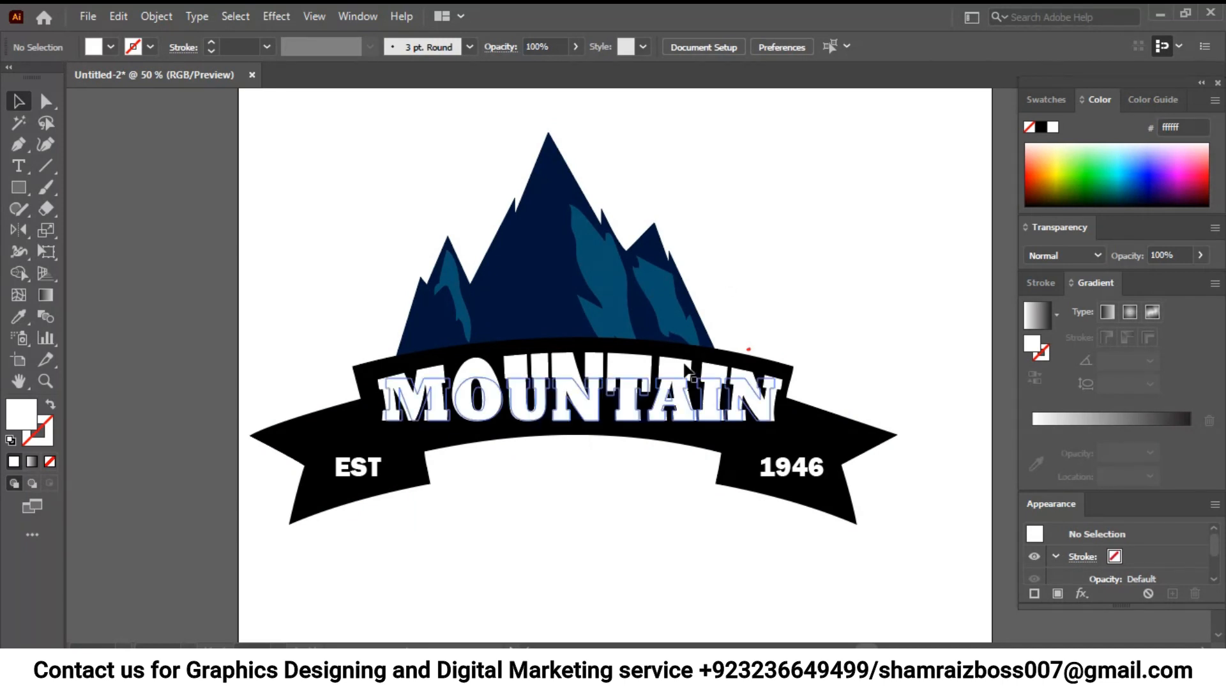
{"action": "left_click", "coordinate": [685, 369]}
{"action": "left_click", "coordinate": [774, 287]}
{"action": "left_click", "coordinate": [709, 399]}
{"action": "right_click", "coordinate": [633, 368]}
{"action": "left_click", "coordinate": [702, 206]}
{"action": "left_click", "coordinate": [923, 285]}
- Expand the appearance of the outlined MOUNTAIN lettering so its Shell Upper warp becomes real paths
{"action": "left_click", "coordinate": [676, 399]}
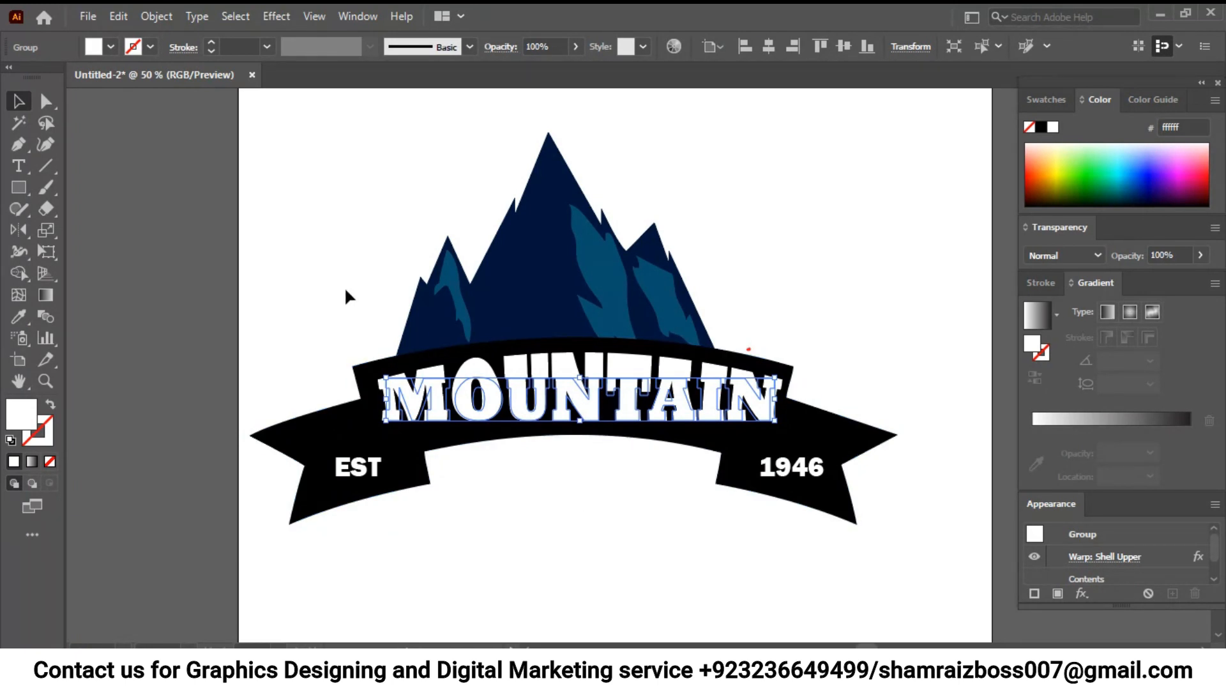
{"action": "left_click", "coordinate": [157, 16]}
{"action": "left_click", "coordinate": [270, 240]}
{"action": "left_click", "coordinate": [530, 489]}
{"action": "left_click", "coordinate": [522, 414]}
- Draw an upward-arching open path with the Pen tool across the middle of the MOUNTAIN lettering, extending past both ends
{"action": "left_click", "coordinate": [24, 149]}
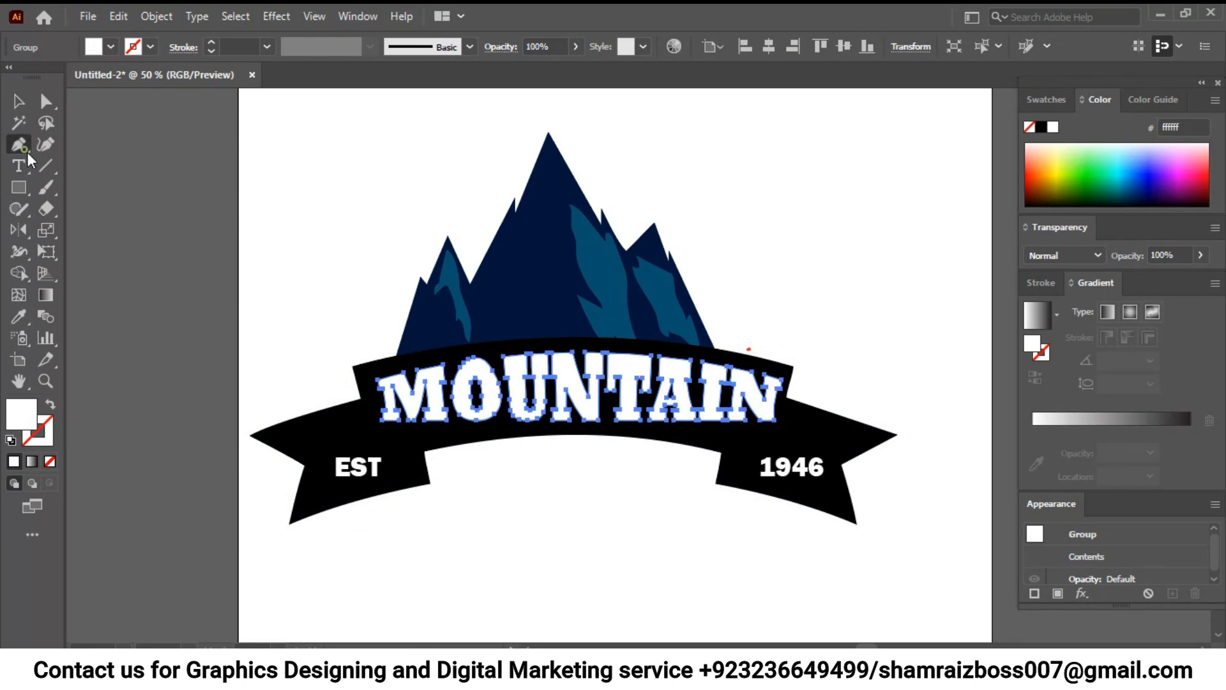
{"action": "left_click", "coordinate": [385, 401]}
{"action": "key", "text": "ctrl+z"}
{"action": "left_click", "coordinate": [362, 410]}
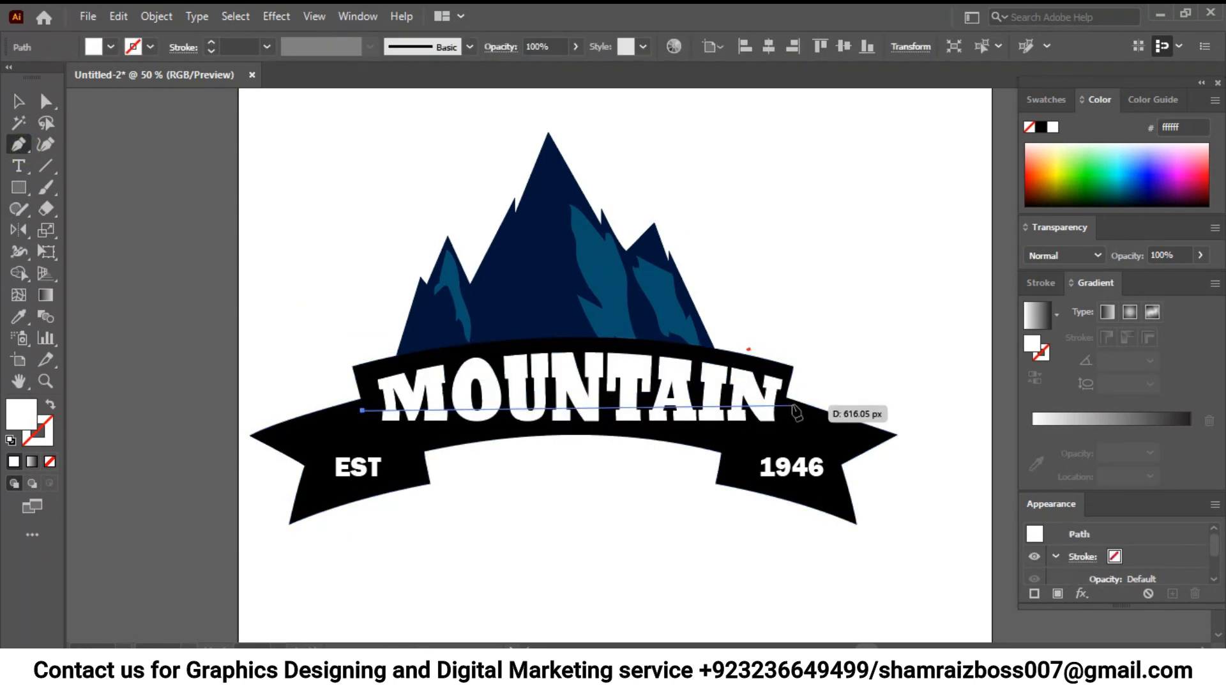
{"action": "mouse_move", "coordinate": [804, 412]}
{"action": "left_mouse_down"}
{"action": "mouse_move", "coordinate": [972, 461]}
{"action": "mouse_move", "coordinate": [1050, 469]}
{"action": "mouse_move", "coordinate": [1061, 488]}
{"action": "left_mouse_up"}
- Swap the arched path's fill and stroke, giving it no fill and a white 1 pt stroke
{"action": "left_click", "coordinate": [19, 101]}
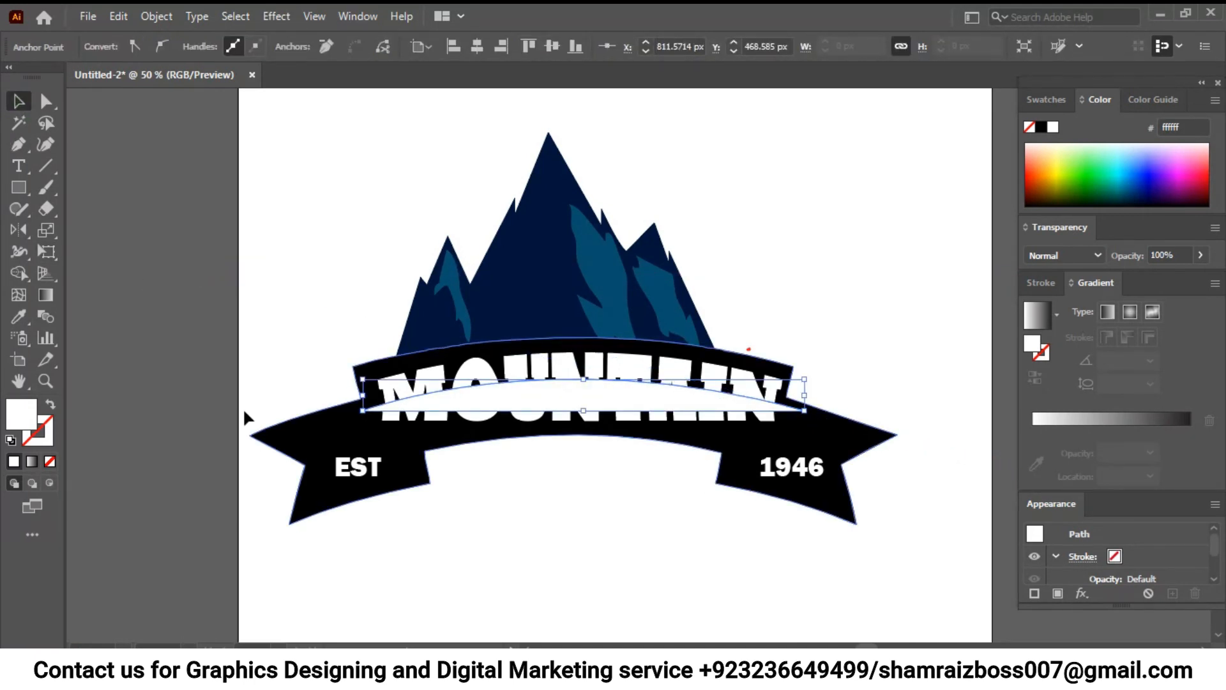
{"action": "left_click", "coordinate": [50, 404]}
{"action": "left_click", "coordinate": [19, 273]}
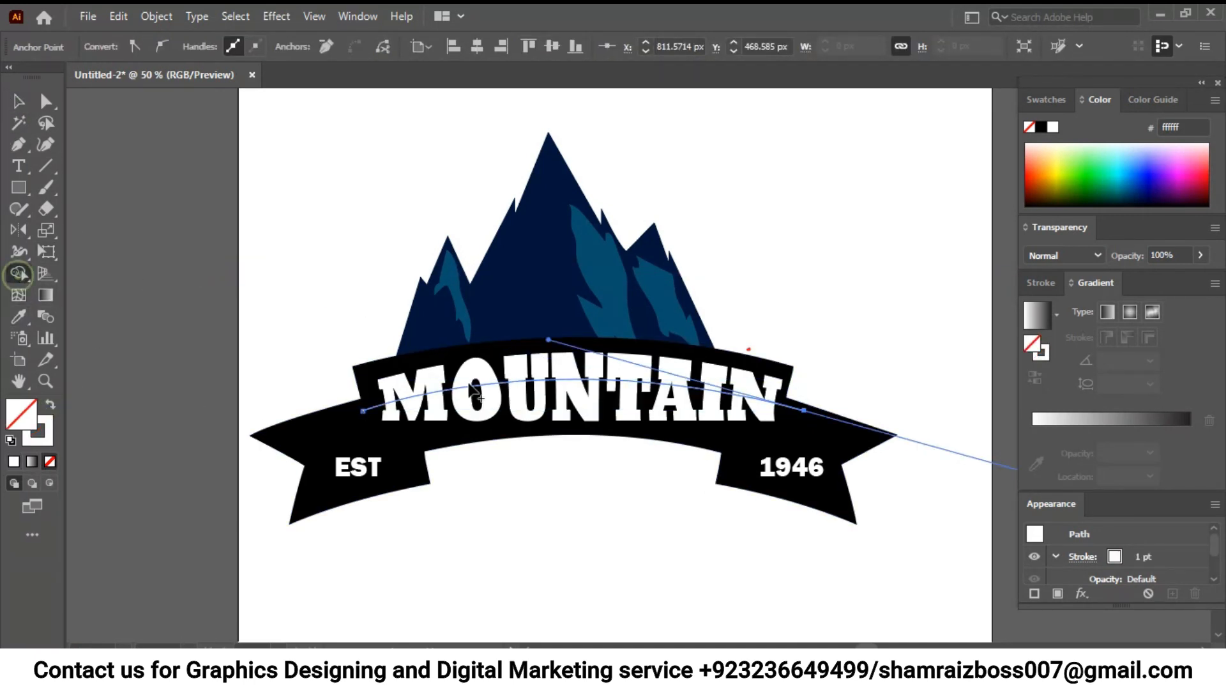
{"action": "key", "text": "v"}
{"action": "left_click", "coordinate": [267, 241]}
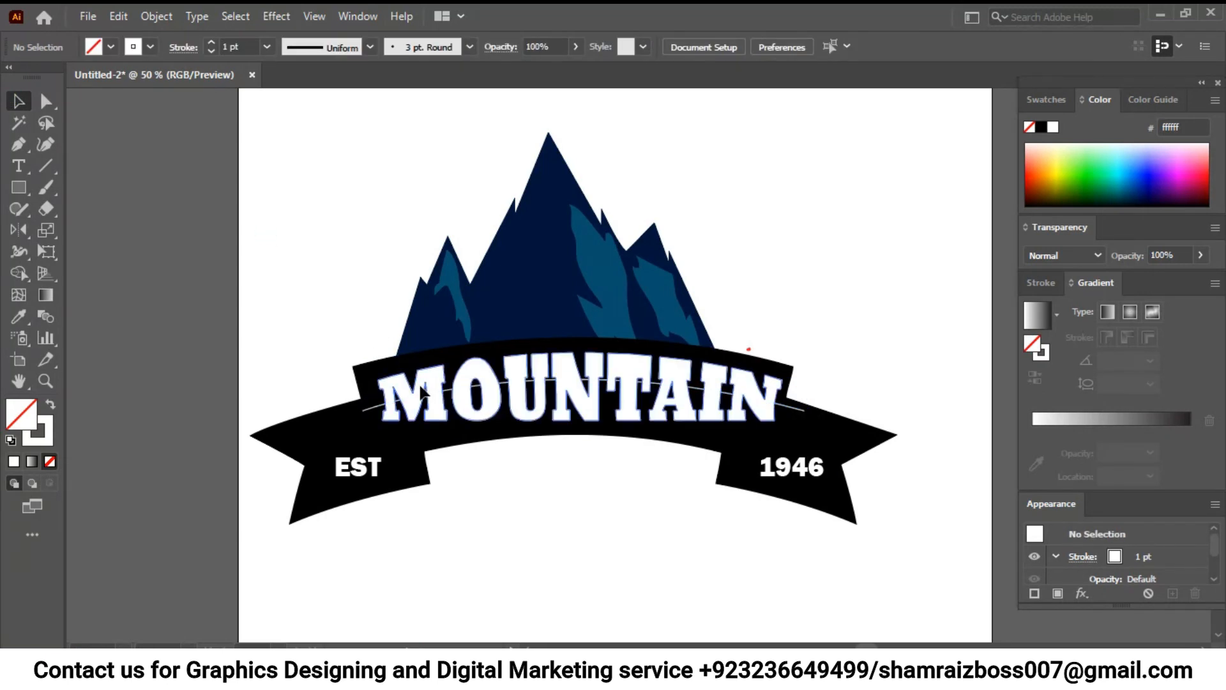
- Divide the MOUNTAIN lettering along the arched path with the Shape Builder tool
{"action": "left_click", "coordinate": [478, 391]}
{"action": "left_click", "coordinate": [508, 372], "text": "shift"}
{"action": "left_click", "coordinate": [476, 379]}
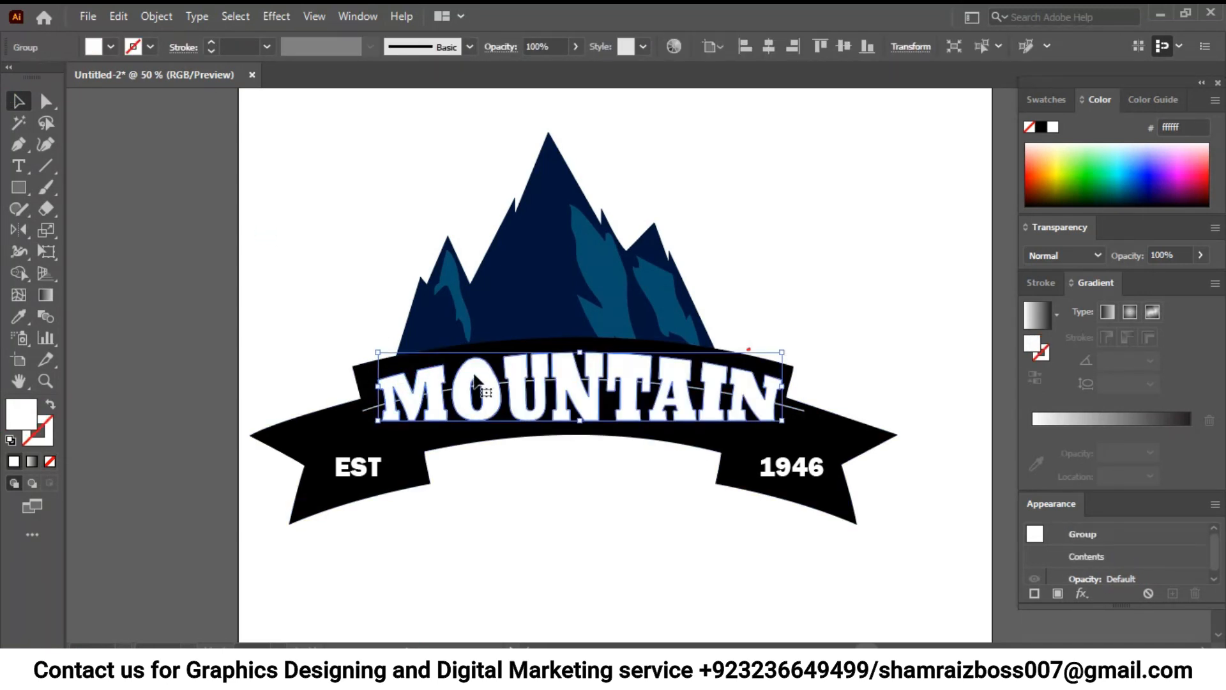
{"action": "left_click", "coordinate": [369, 418], "text": "shift"}
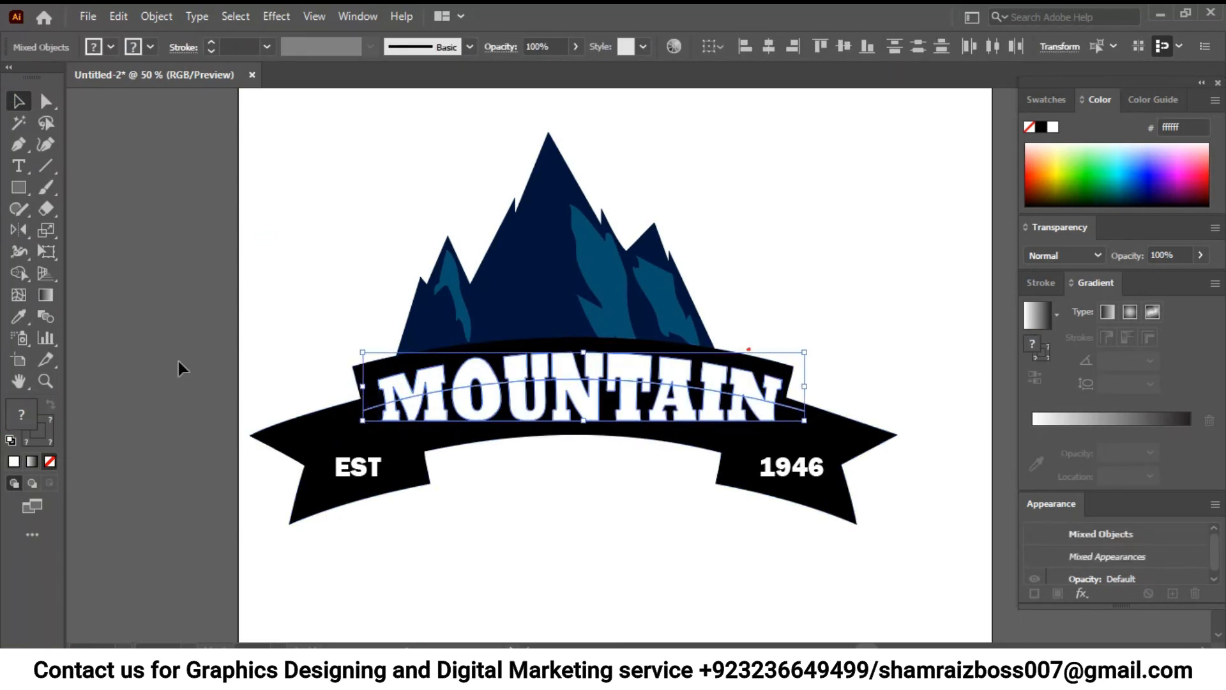
{"action": "left_click", "coordinate": [18, 273]}
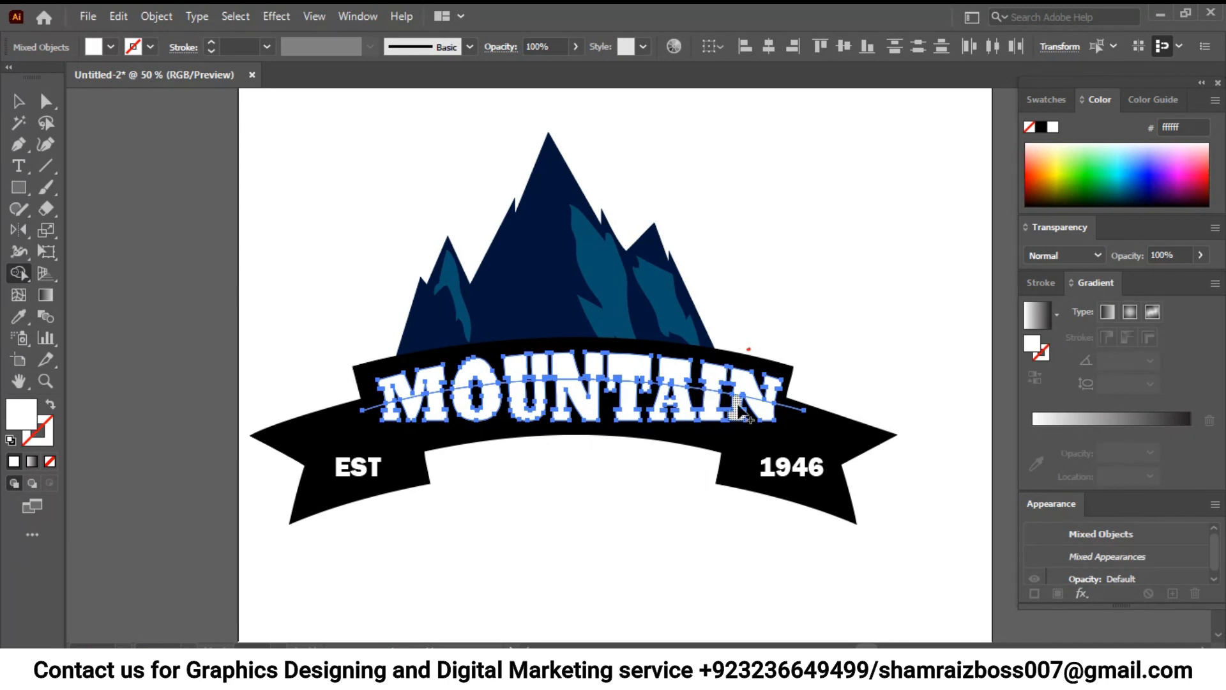
- Remove the loose ends of the arched path that extend past both ends of the MOUNTAIN lettering
{"action": "left_click", "coordinate": [17, 102]}
{"action": "left_click", "coordinate": [108, 164]}
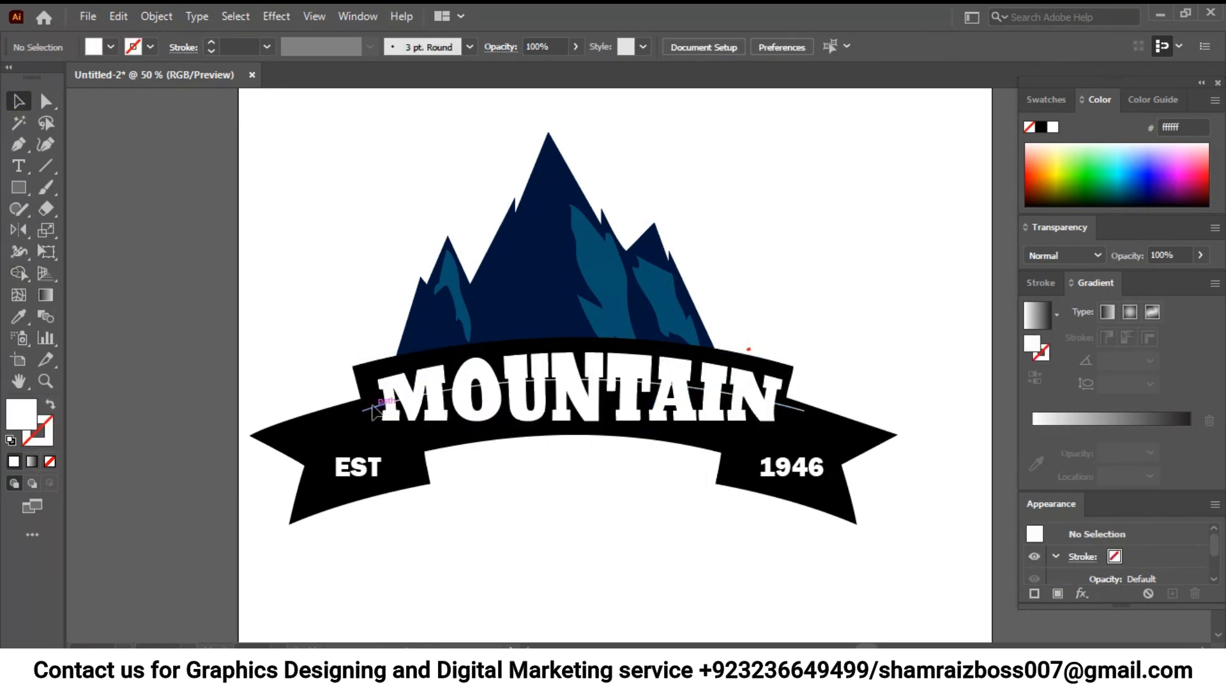
{"action": "key", "text": "shift+x"}
{"action": "left_click", "coordinate": [439, 395]}
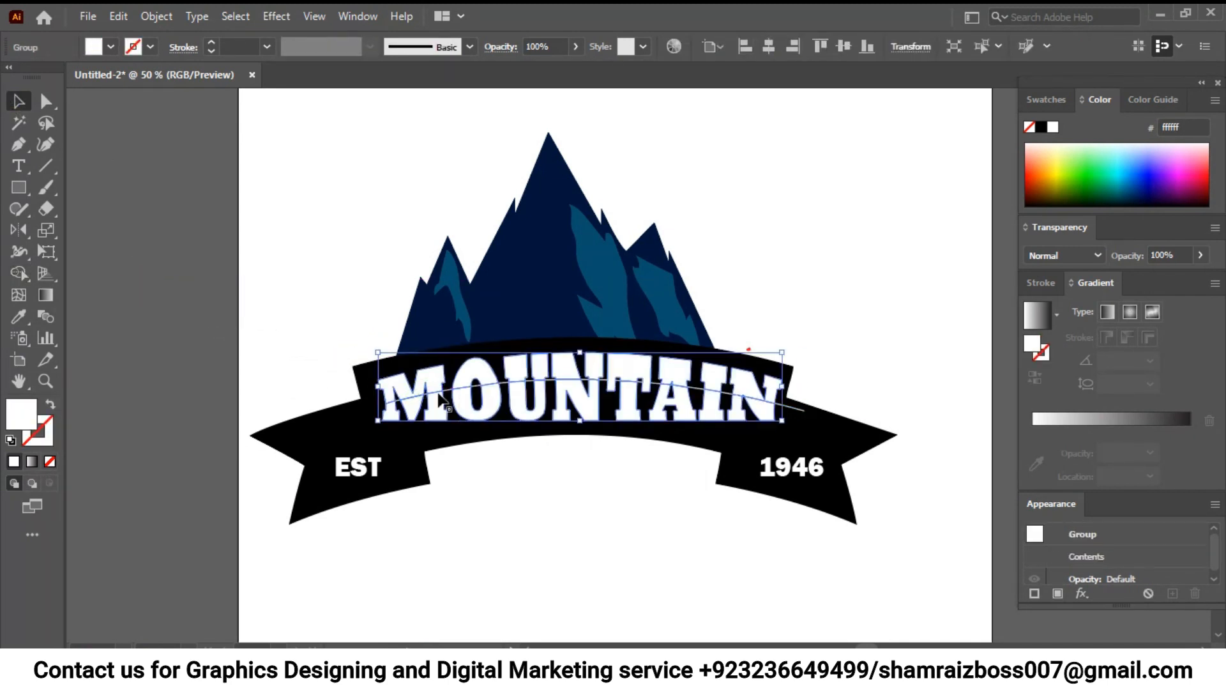
{"action": "left_click", "coordinate": [833, 365]}
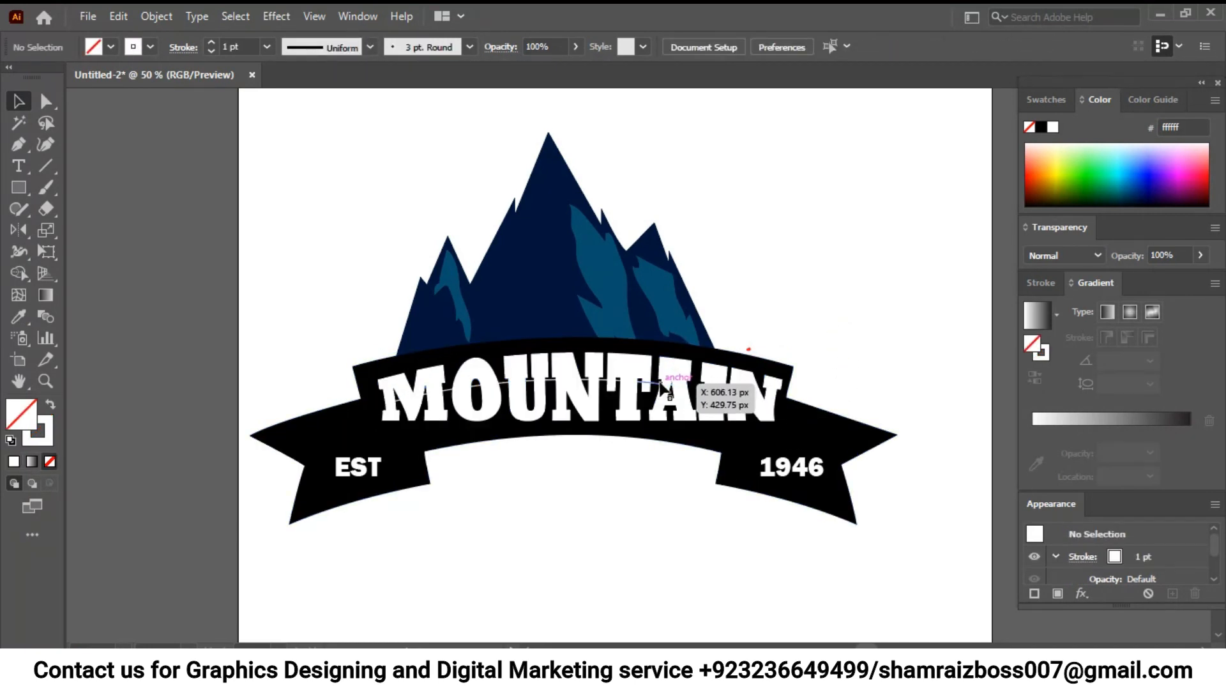
- Clear the remaining arc segments from the gaps between the MOUNTAIN letters, keeping the divided lettering, mountains and ribbon
{"action": "left_click", "coordinate": [606, 378]}
{"action": "key", "text": "Delete"}
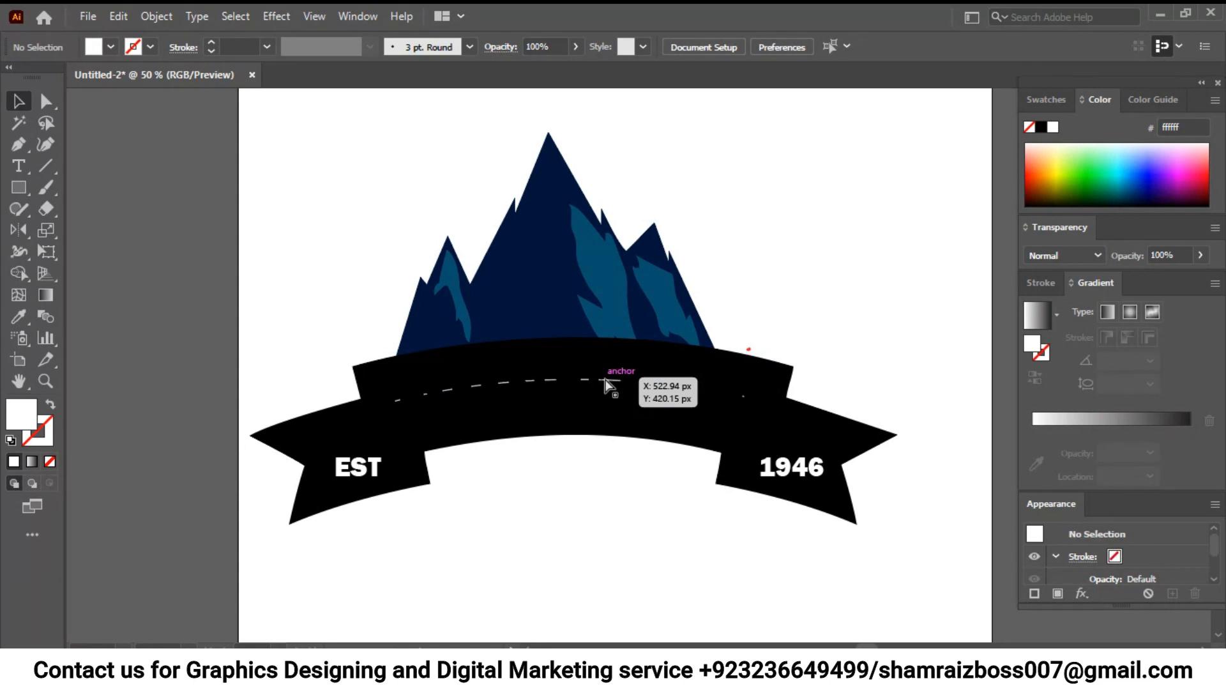
{"action": "key", "text": "ctrl+z"}
{"action": "left_click_drag", "start_coordinate": [343, 186], "coordinate": [802, 286]}
{"action": "left_click", "coordinate": [802, 289]}
{"action": "left_click_drag", "start_coordinate": [272, 483], "coordinate": [354, 524]}
{"action": "left_click", "coordinate": [358, 527]}
{"action": "left_click_drag", "start_coordinate": [884, 543], "coordinate": [800, 449]}
{"action": "left_click", "coordinate": [797, 478]}
{"action": "key", "text": "shift+x"}
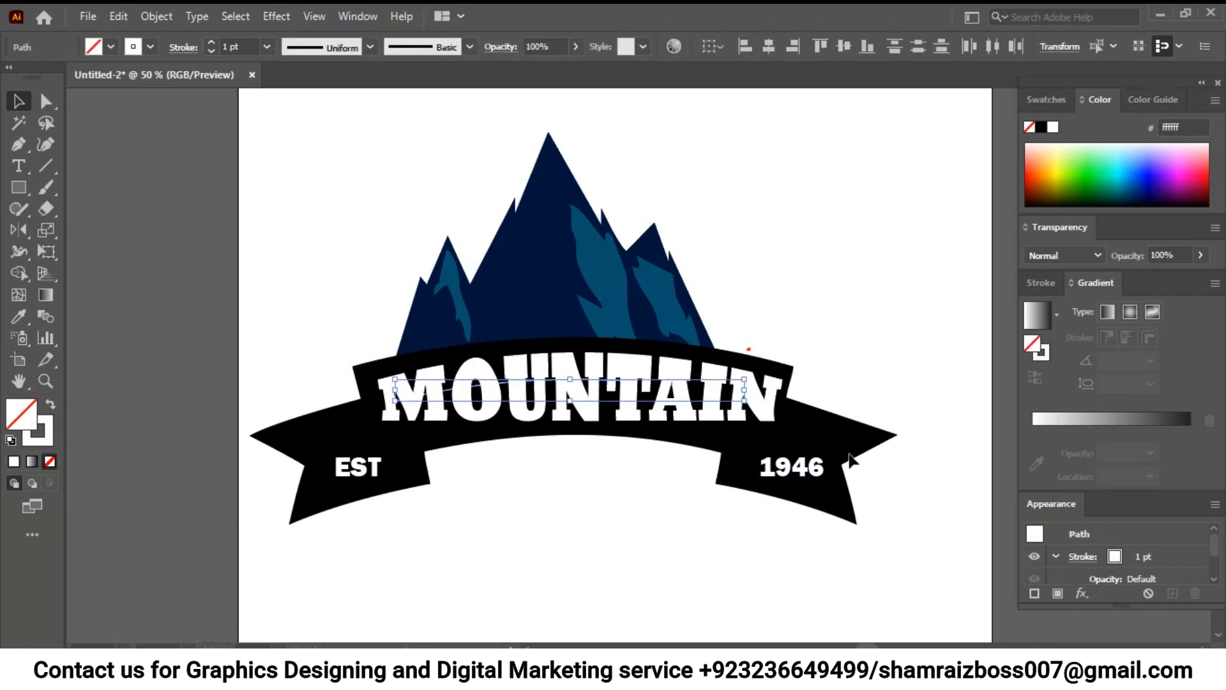
- Ungroup the divided MOUNTAIN lettering and deselect it
{"action": "left_click", "coordinate": [412, 412]}
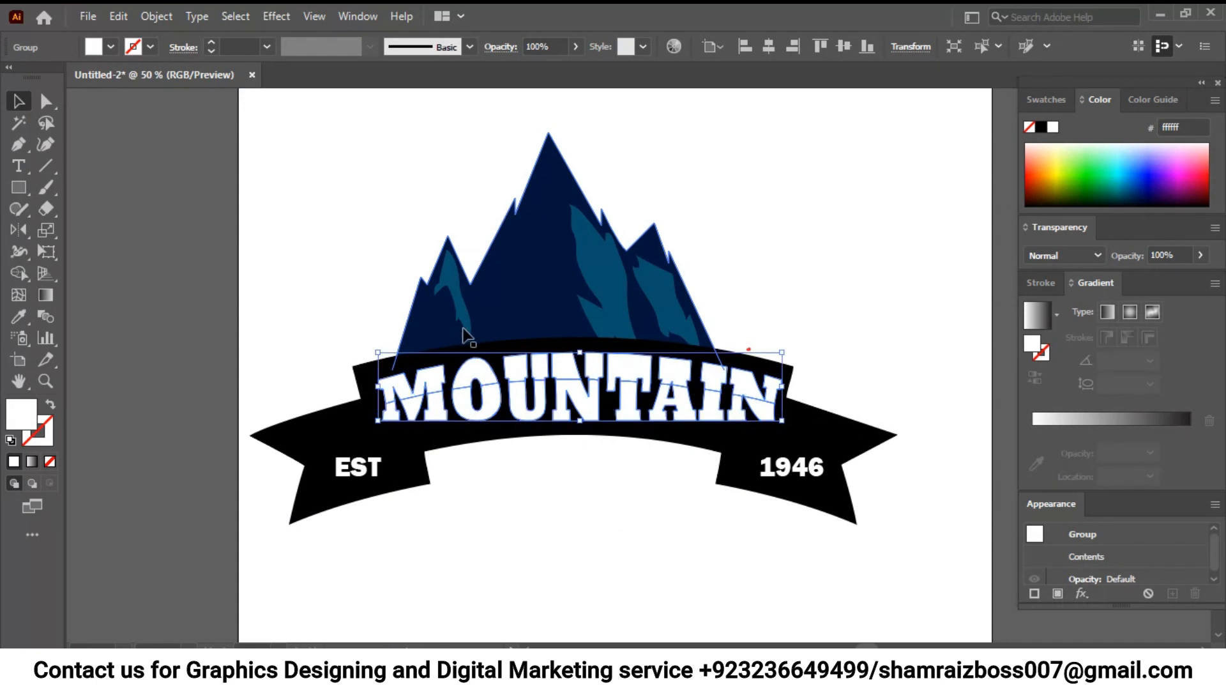
{"action": "left_click", "coordinate": [447, 355]}
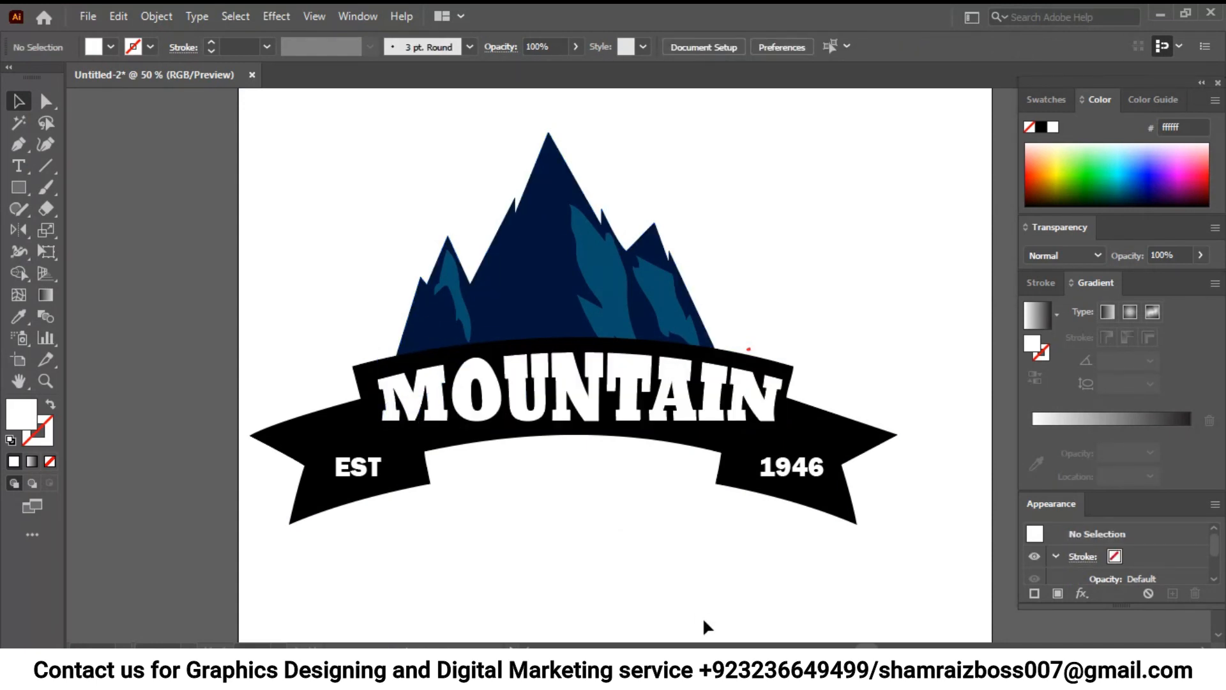
{"action": "left_click", "coordinate": [419, 412]}
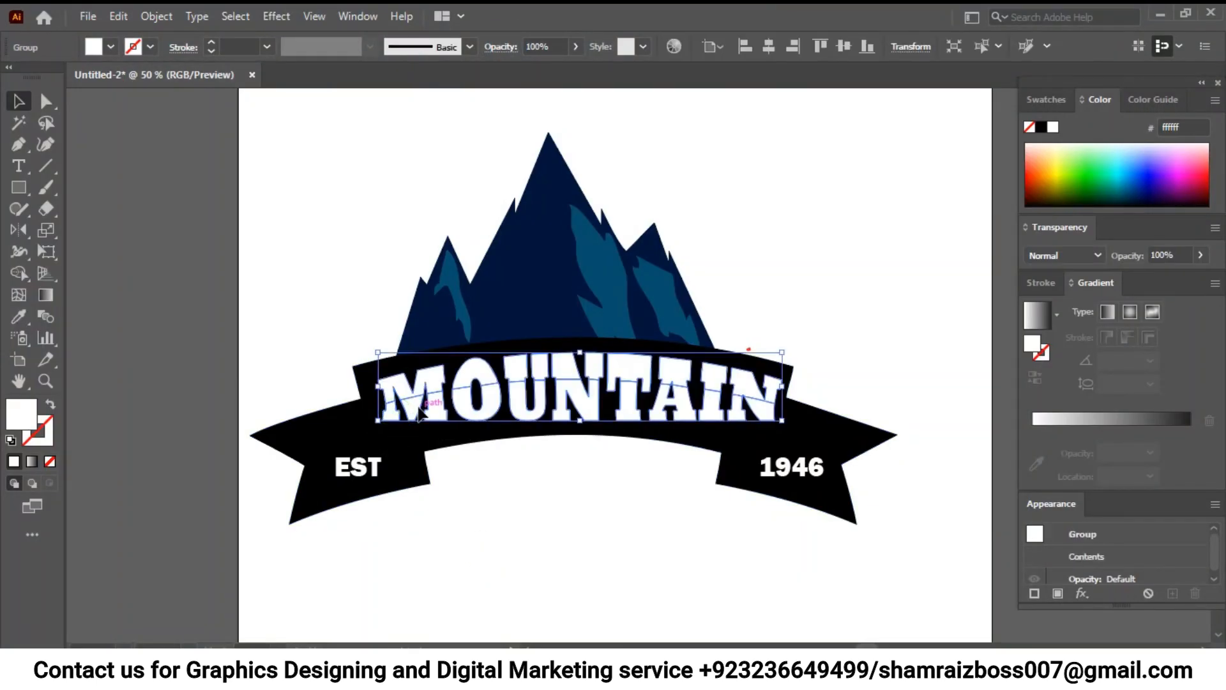
{"action": "right_click", "coordinate": [420, 412]}
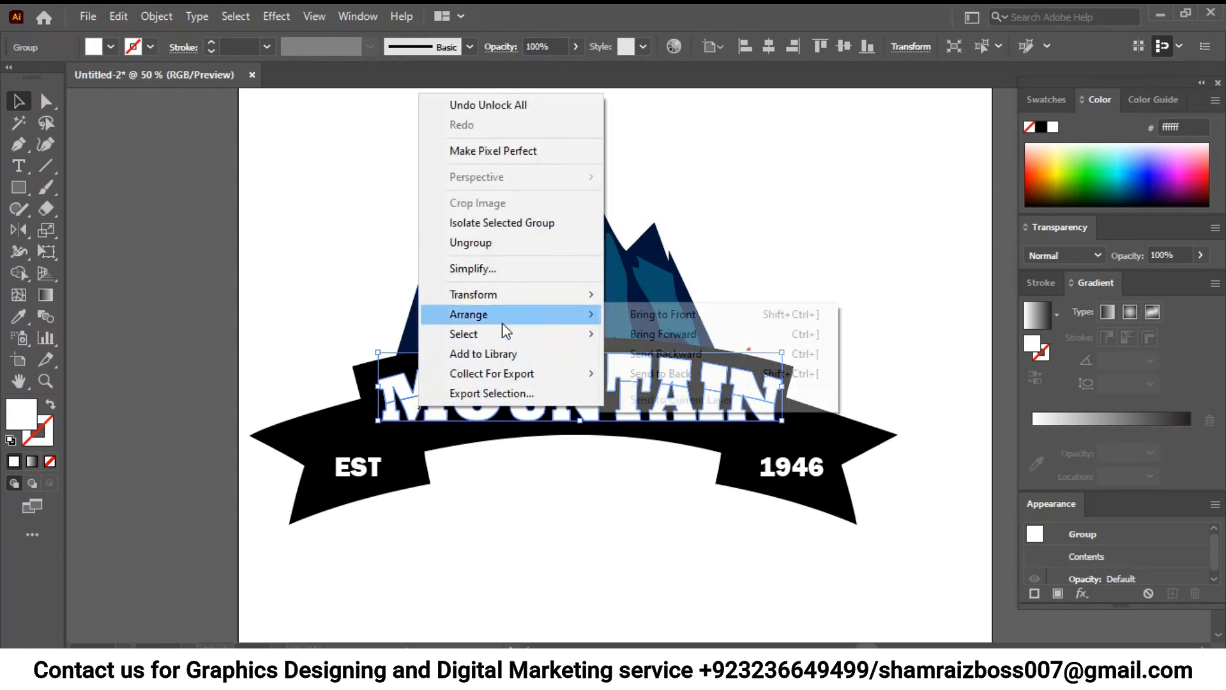
{"action": "left_click", "coordinate": [481, 244]}
{"action": "left_click", "coordinate": [506, 482]}
- Select the lower halves of all the MOUNTAIN letters and group them
{"action": "left_click", "coordinate": [403, 407]}
{"action": "left_click", "coordinate": [440, 414], "text": "shift"}
{"action": "left_click", "coordinate": [524, 413], "text": "shift"}
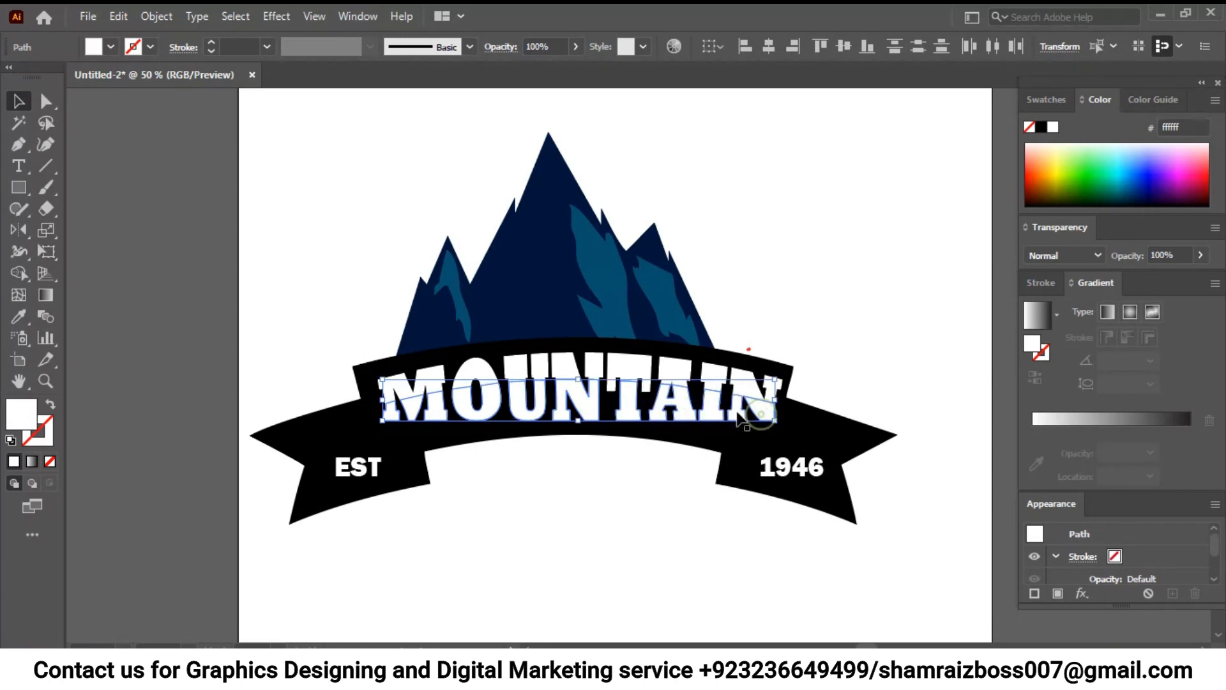
{"action": "key", "text": "ctrl+g"}
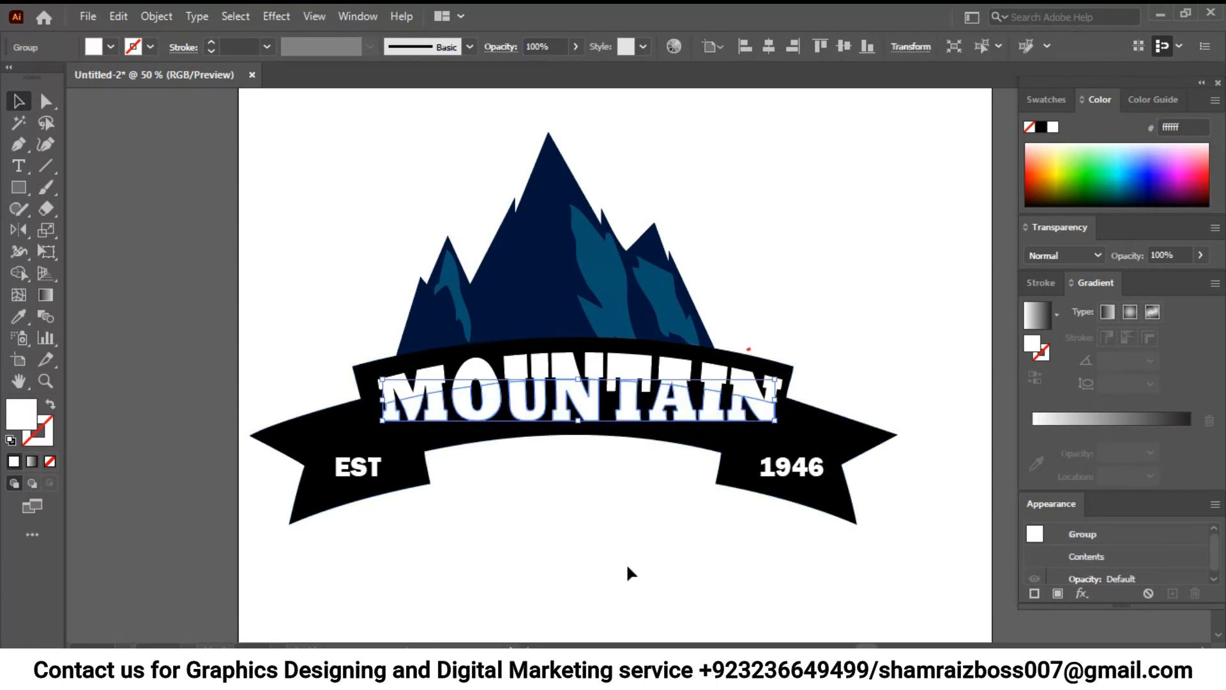
- Fill the grouped lower letter halves with the white-to-black linear gradient at a 90° angle
{"action": "left_click", "coordinate": [46, 293]}
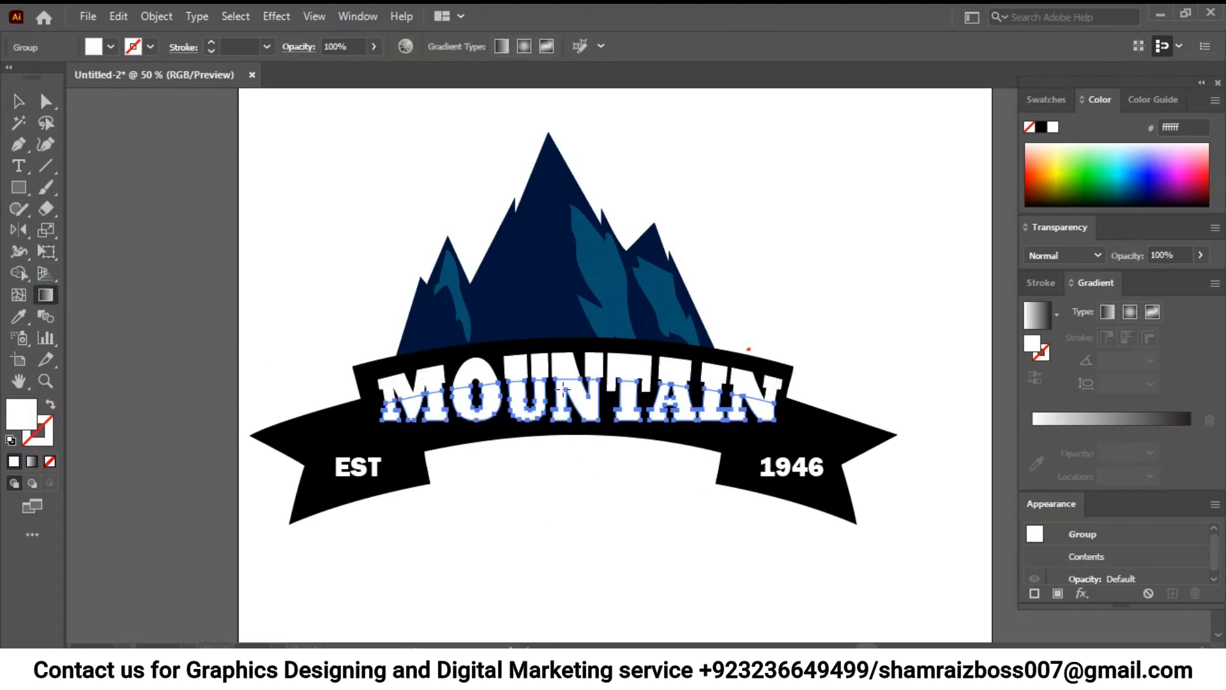
{"action": "left_click", "coordinate": [1100, 416]}
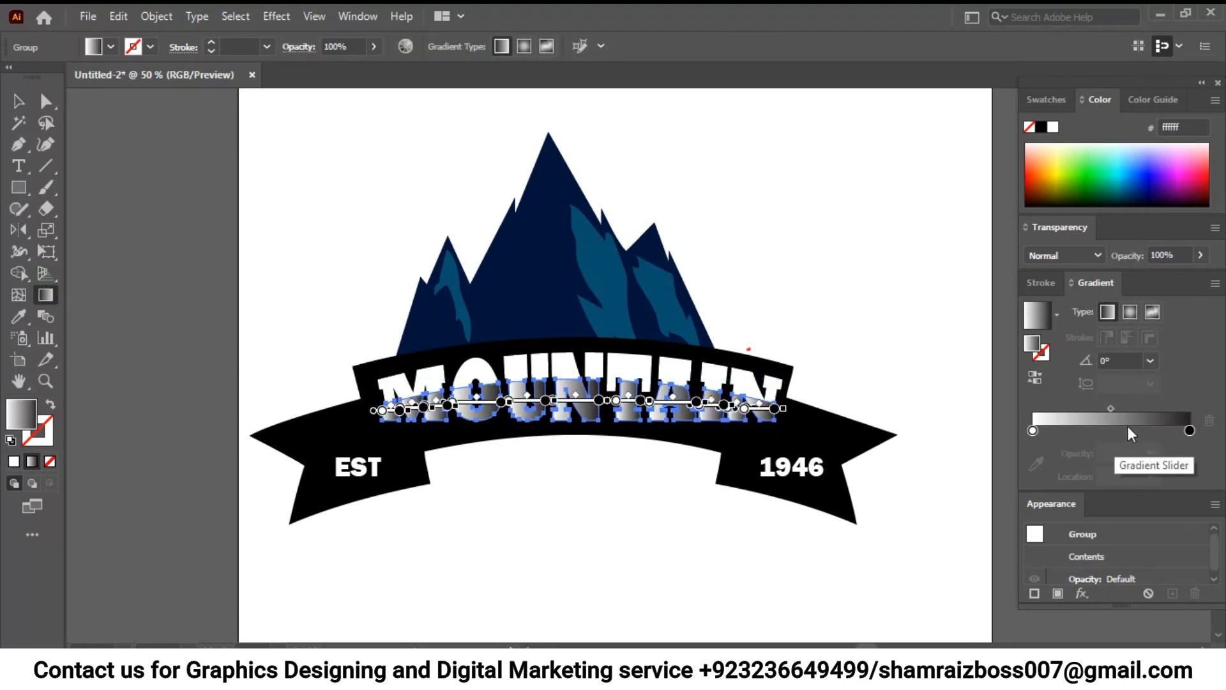
{"action": "left_click", "coordinate": [1151, 361]}
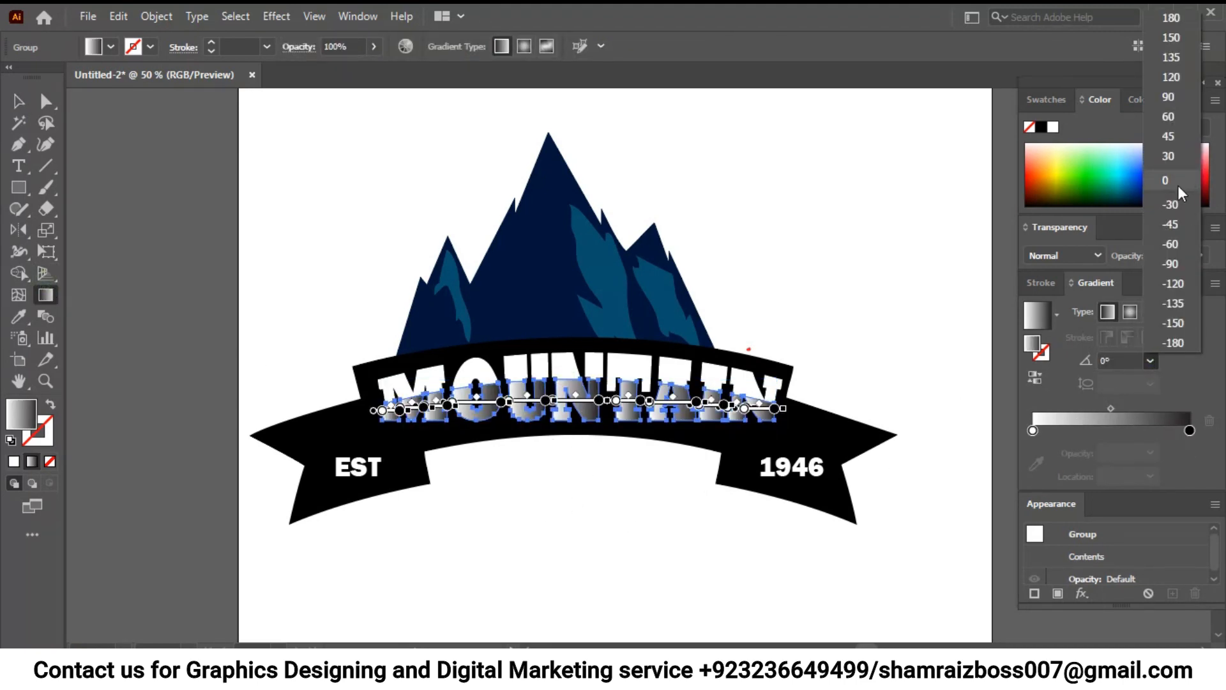
{"action": "left_click", "coordinate": [1170, 97]}
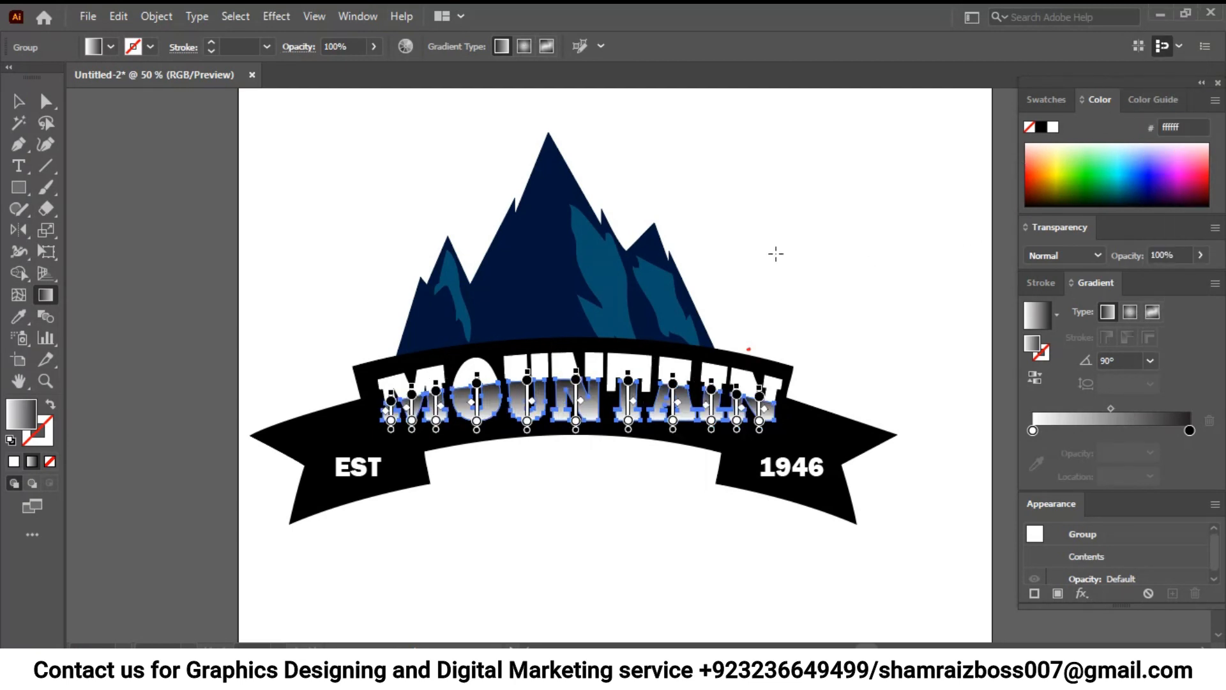
- Recolor the gradient's black stop with the teal blue sampled from the color square beside the artboard
{"action": "scroll", "coordinate": [701, 236], "scroll_direction": "right", "scroll_amount": 2}
{"action": "left_click_drag", "start_coordinate": [701, 236], "coordinate": [651, 243]}
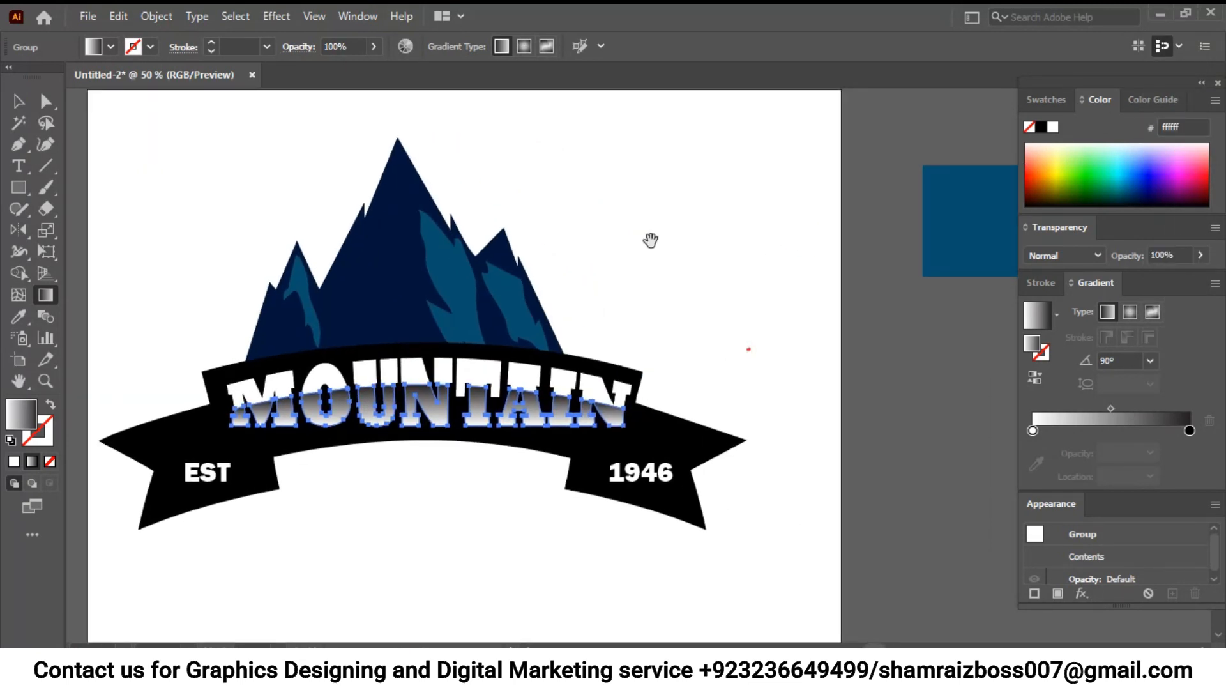
{"action": "key", "text": "i"}
{"action": "left_click", "coordinate": [1189, 452]}
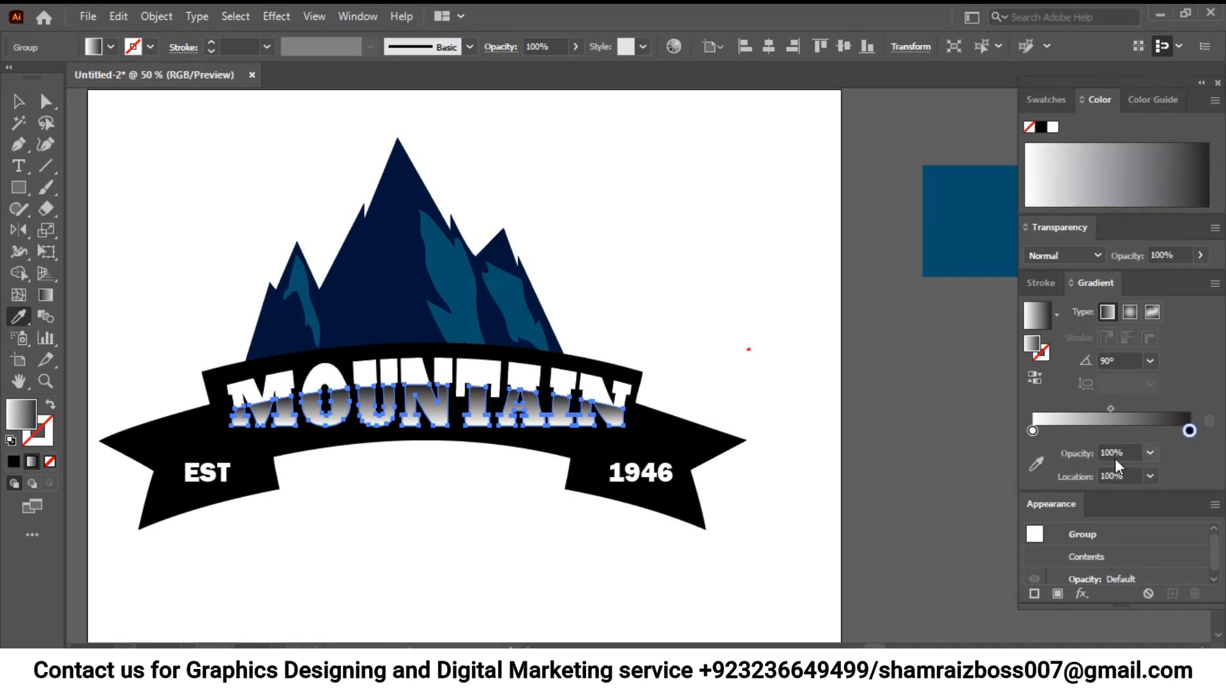
{"action": "left_click", "coordinate": [1036, 464]}
{"action": "left_click", "coordinate": [927, 212]}
{"action": "left_click_drag", "start_coordinate": [739, 251], "coordinate": [763, 249]}
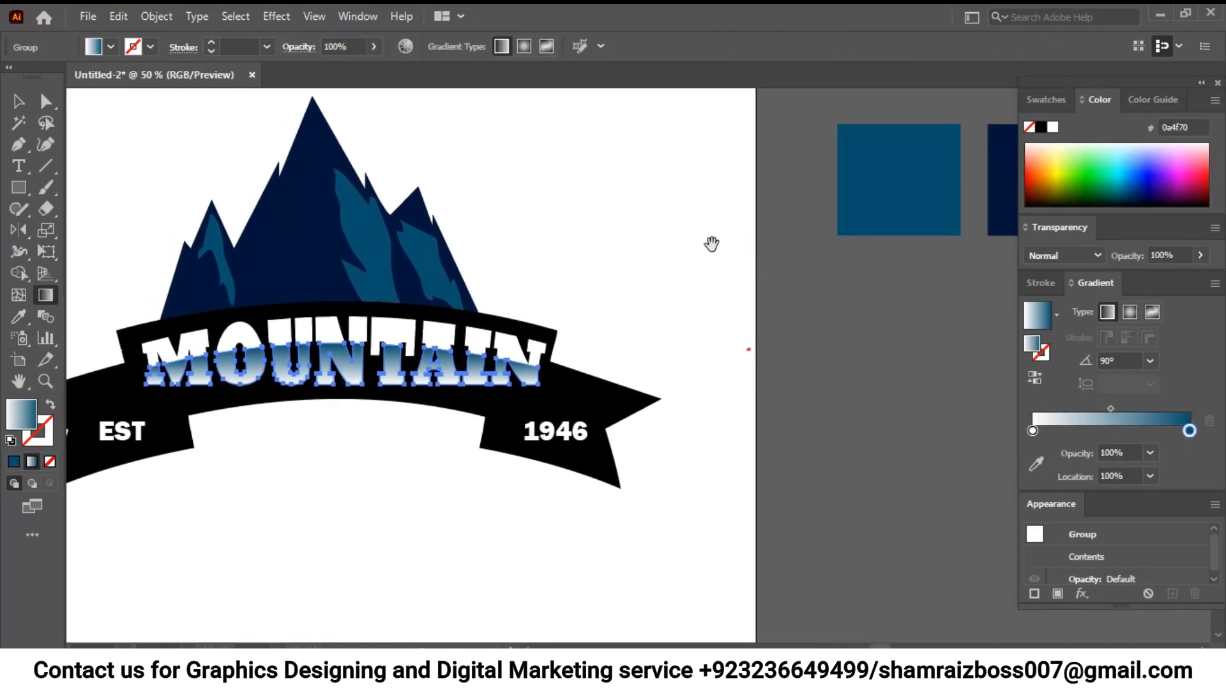
- Select the whole logo and move it to the centre of the artboard
{"action": "left_click", "coordinate": [15, 100]}
{"action": "left_click", "coordinate": [753, 261]}
{"action": "left_click_drag", "start_coordinate": [695, 373], "coordinate": [813, 393]}
{"action": "left_click_drag", "start_coordinate": [745, 296], "coordinate": [794, 317]}
{"action": "key", "text": "ctrl+minus"}
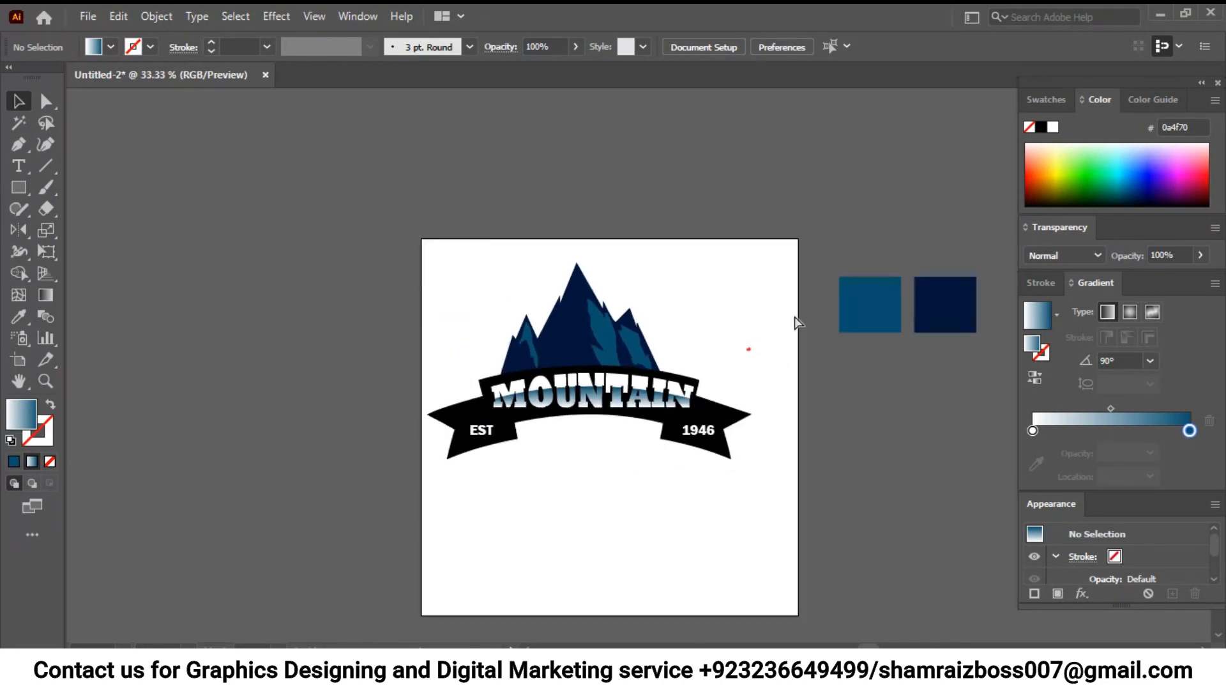
{"action": "left_click_drag", "start_coordinate": [765, 505], "coordinate": [399, 262]}
{"action": "left_click_drag", "start_coordinate": [579, 343], "coordinate": [597, 394]}
{"action": "left_click", "coordinate": [743, 548]}
{"action": "left_click_drag", "start_coordinate": [751, 551], "coordinate": [740, 497]}
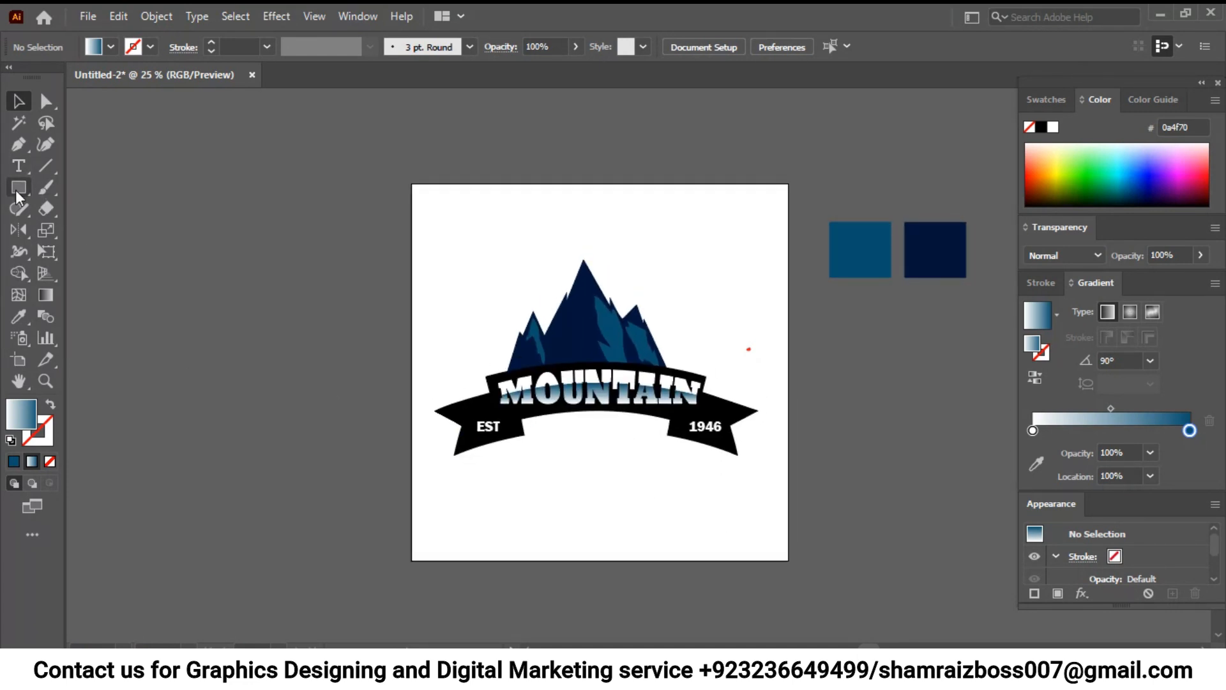
- Draw a vertical straight line about 670 px long beside the artboard with the Pen tool and place a parallel copy to its right
{"action": "left_click", "coordinate": [18, 144]}
{"action": "left_click", "coordinate": [296, 231]}
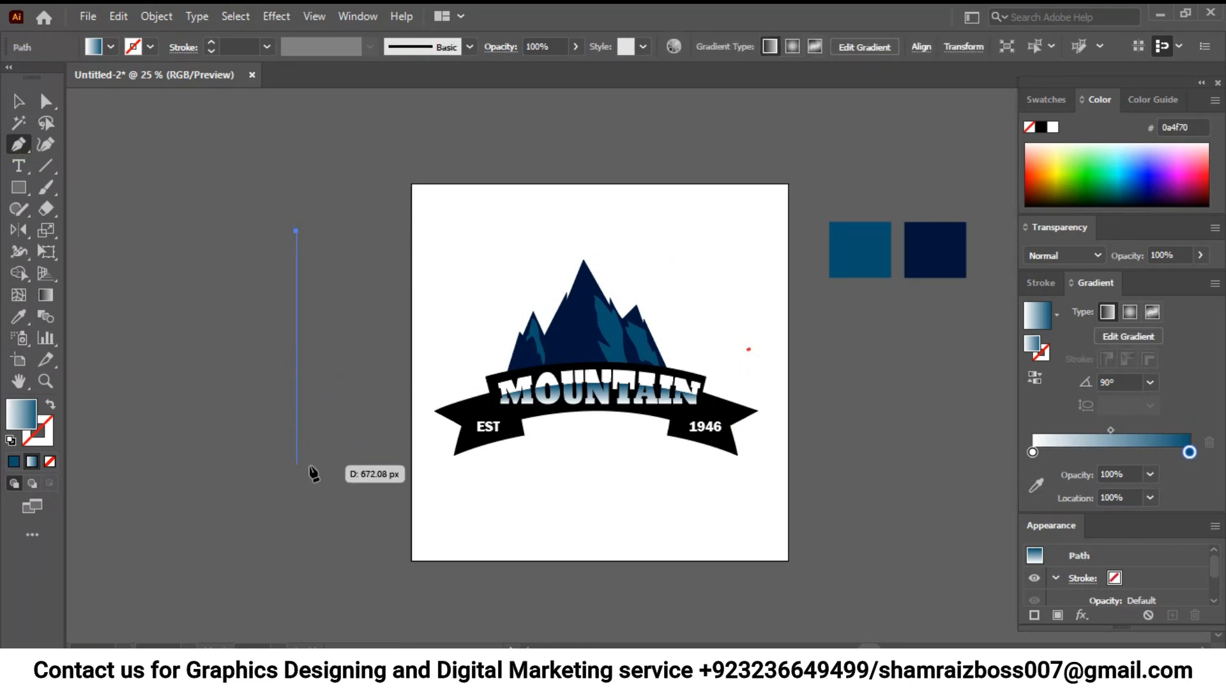
{"action": "left_click", "coordinate": [311, 466], "text": "shift"}
{"action": "left_click", "coordinate": [18, 101]}
{"action": "left_click_drag", "start_coordinate": [300, 291], "coordinate": [328, 295]}
- Give the two vertical lines no fill and a black 1 pt stroke
{"action": "left_click_drag", "start_coordinate": [235, 281], "coordinate": [352, 312]}
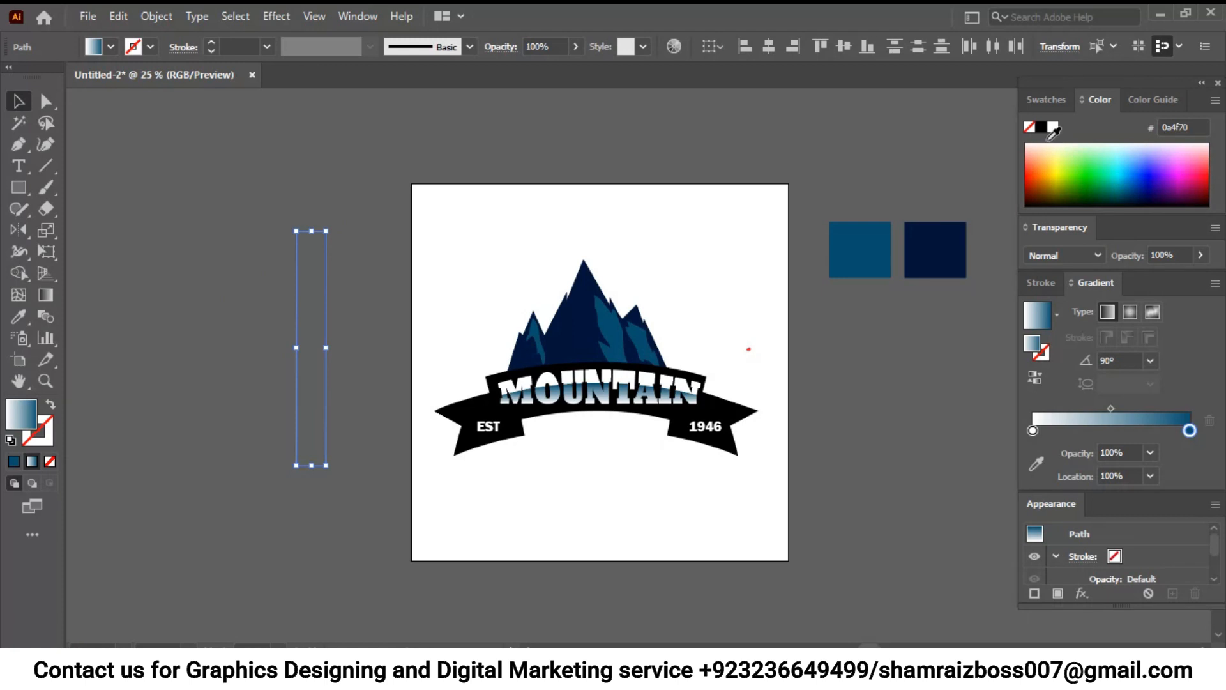
{"action": "left_click", "coordinate": [1045, 128]}
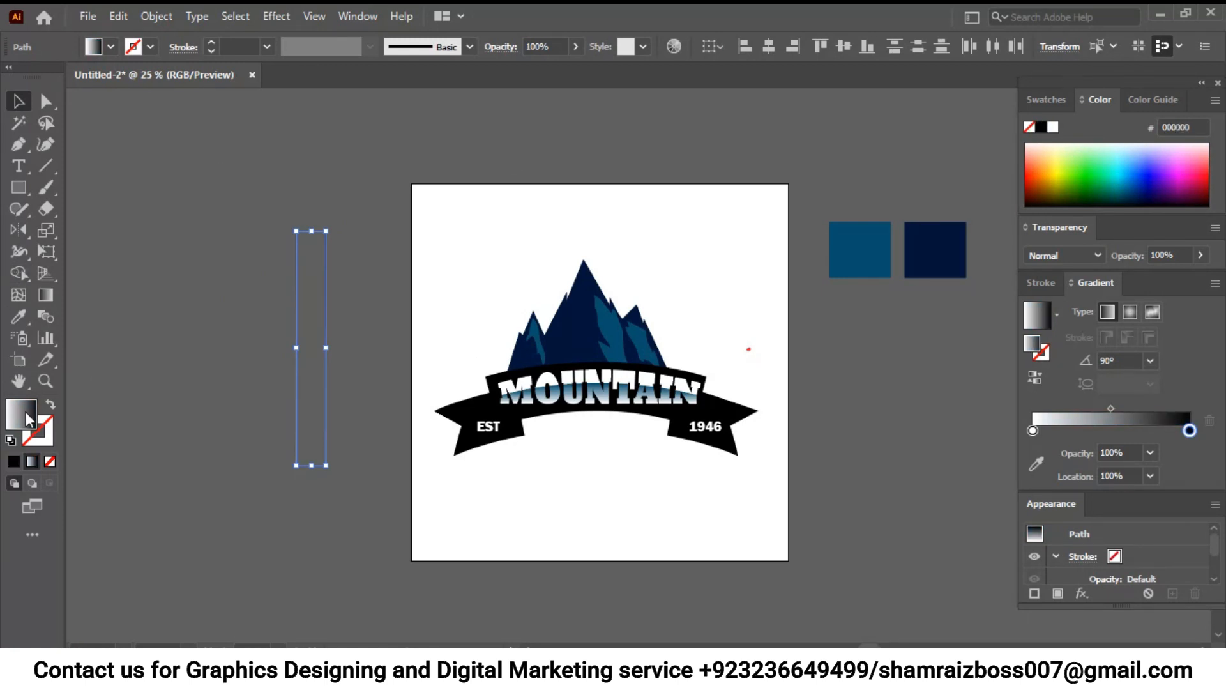
{"action": "left_click", "coordinate": [14, 461]}
{"action": "left_click", "coordinate": [251, 240]}
{"action": "left_click_drag", "start_coordinate": [367, 294], "coordinate": [209, 326]}
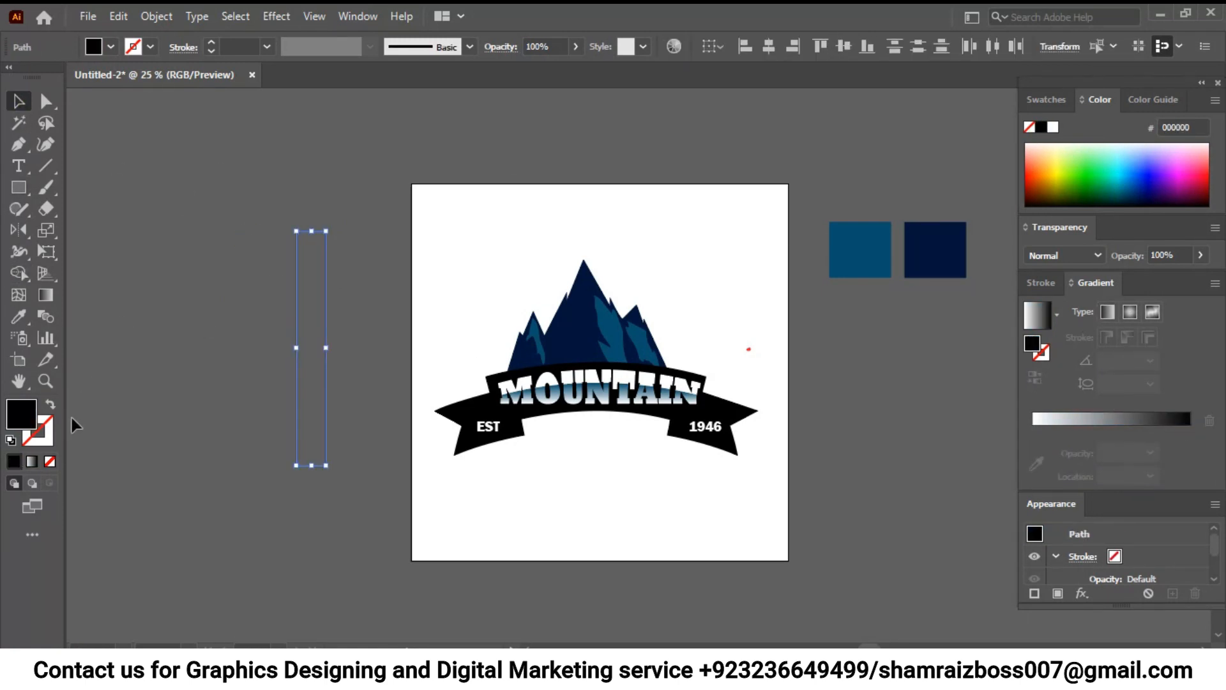
{"action": "left_click", "coordinate": [50, 404]}
{"action": "left_click", "coordinate": [163, 333]}
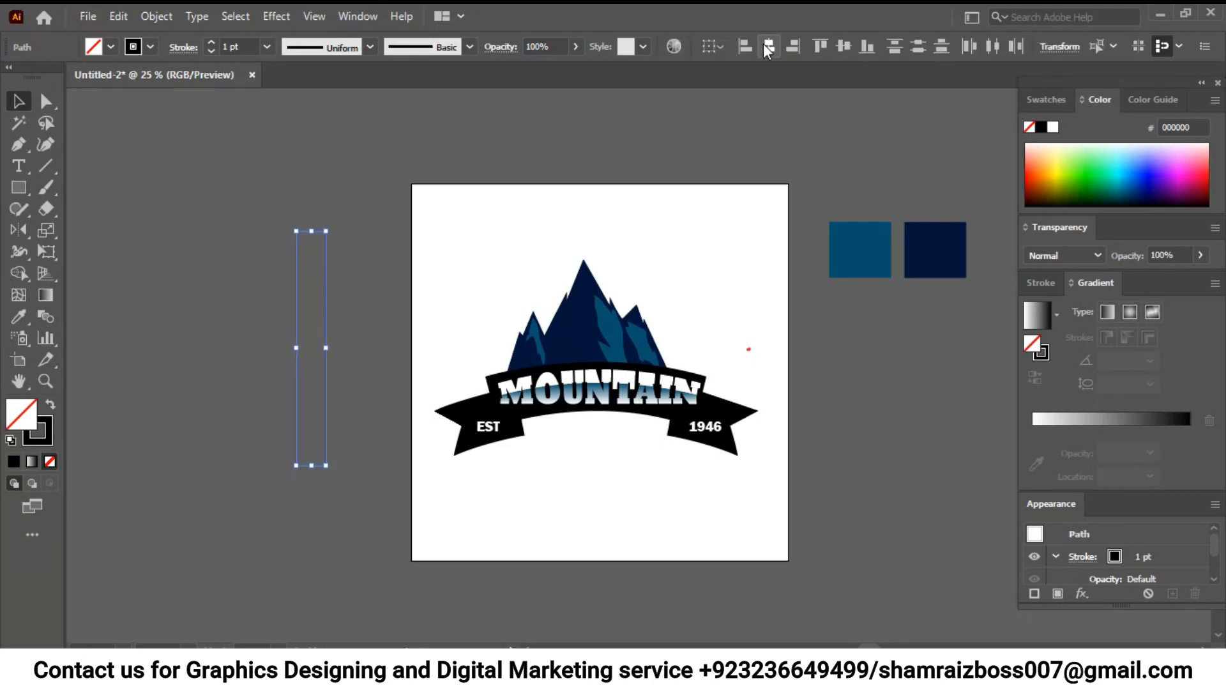
{"action": "left_click", "coordinate": [306, 135]}
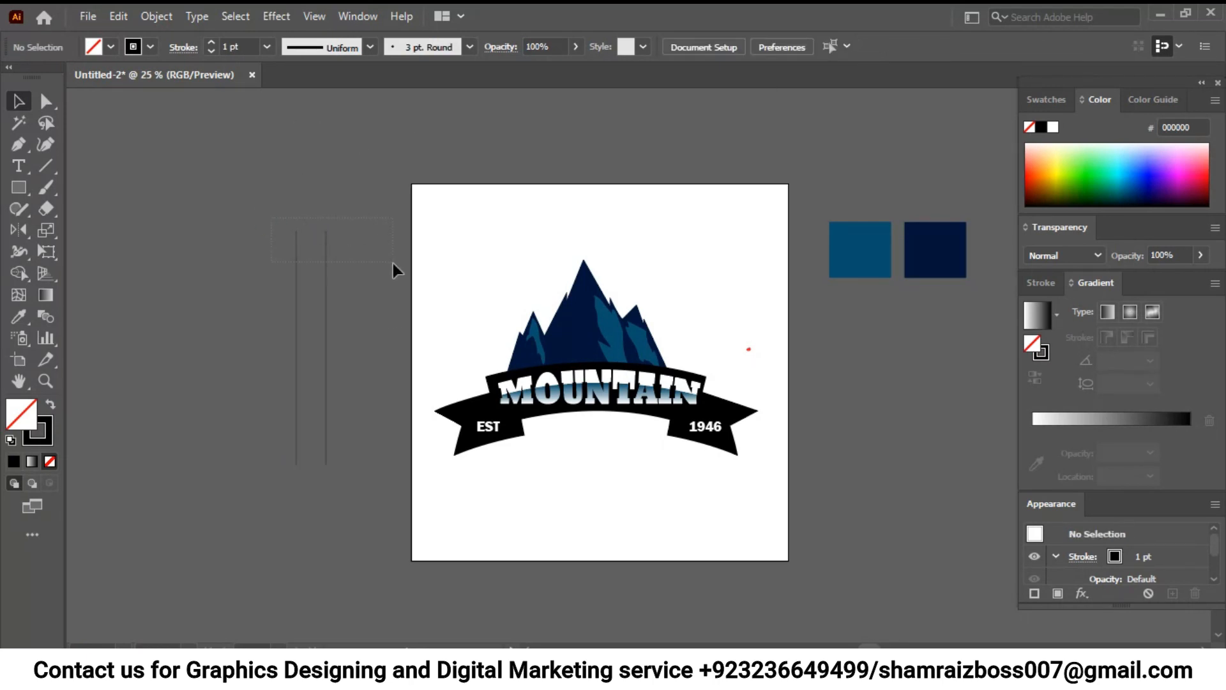
- Increase the stroke weight of both vertical lines to 26 pt
{"action": "left_click_drag", "start_coordinate": [331, 246], "coordinate": [331, 247]}
{"action": "left_click", "coordinate": [209, 41]}
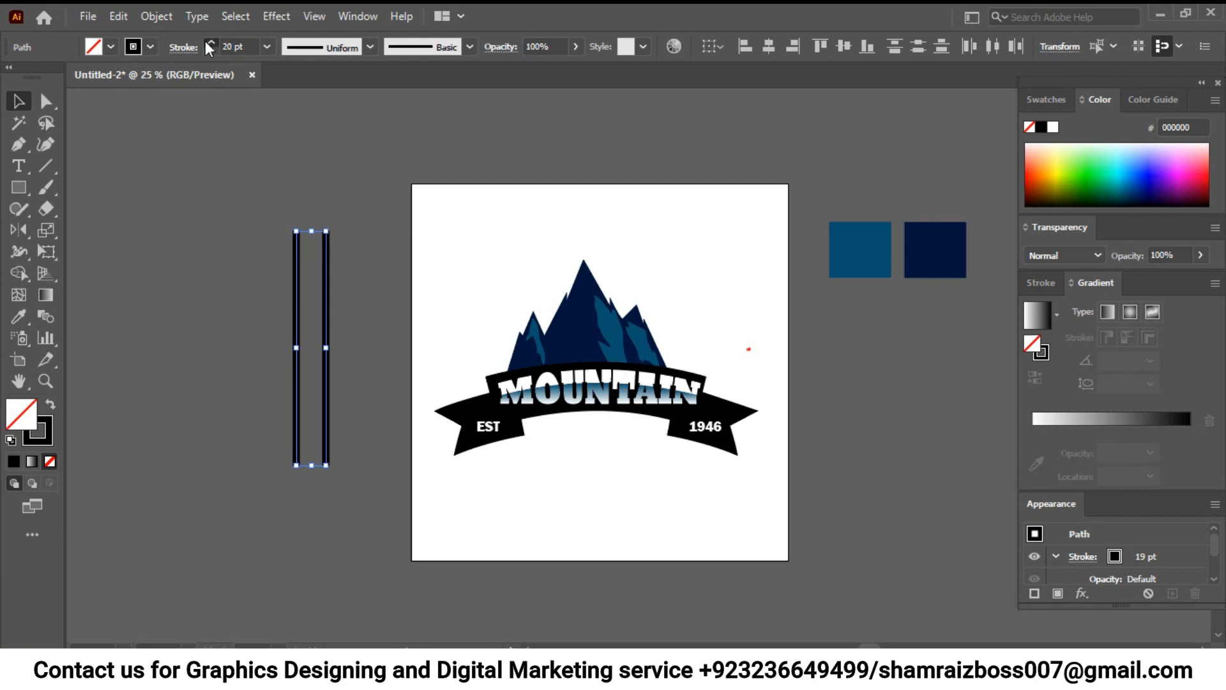
{"action": "left_click", "coordinate": [297, 121]}
{"action": "left_click_drag", "start_coordinate": [296, 193], "coordinate": [337, 246]}
{"action": "left_click_drag", "start_coordinate": [230, 166], "coordinate": [373, 248]}
{"action": "left_click", "coordinate": [211, 42]}
{"action": "left_click_drag", "start_coordinate": [277, 251], "coordinate": [351, 283]}
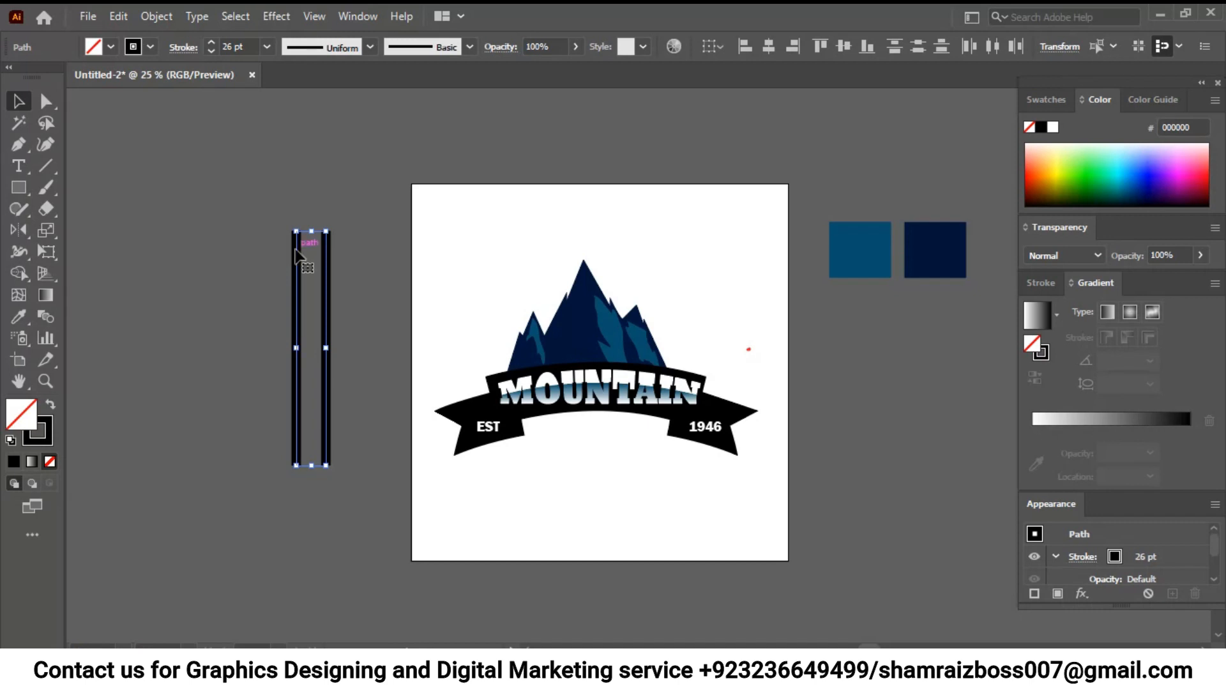
- Draw a straight diagonal line with the Pen tool across the ribbon's EST side, from the upper notch to the tail's inner lower corner
{"action": "left_click_drag", "start_coordinate": [612, 489], "coordinate": [588, 439]}
{"action": "left_click_drag", "start_coordinate": [228, 263], "coordinate": [230, 290]}
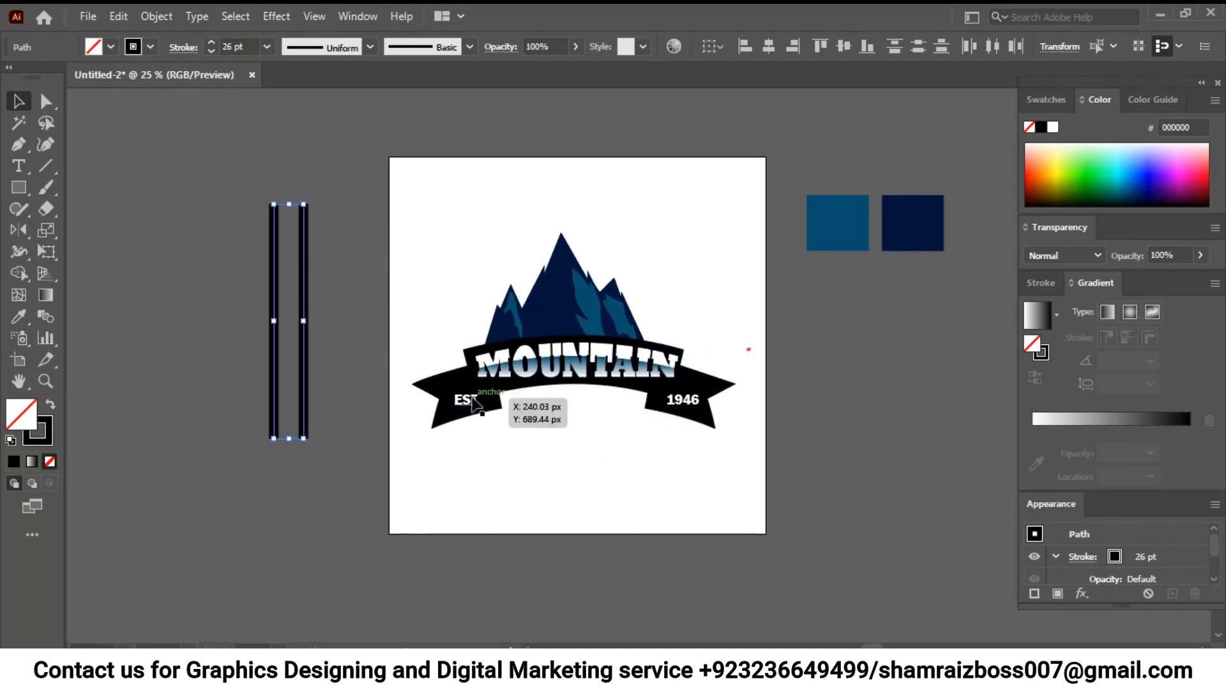
{"action": "left_click", "coordinate": [485, 393]}
{"action": "scroll", "coordinate": [525, 412], "scroll_direction": "up", "scroll_amount": 3}
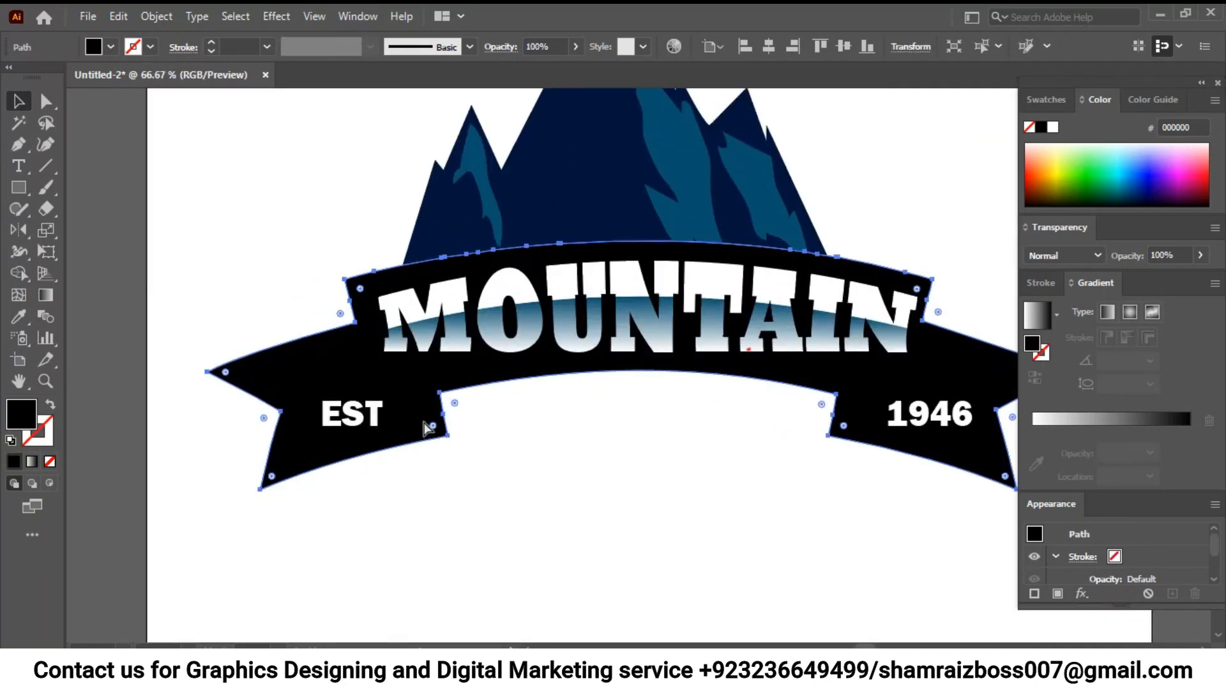
{"action": "key", "text": "ctrl+shift+a"}
{"action": "left_click", "coordinate": [18, 145]}
{"action": "left_click", "coordinate": [356, 324]}
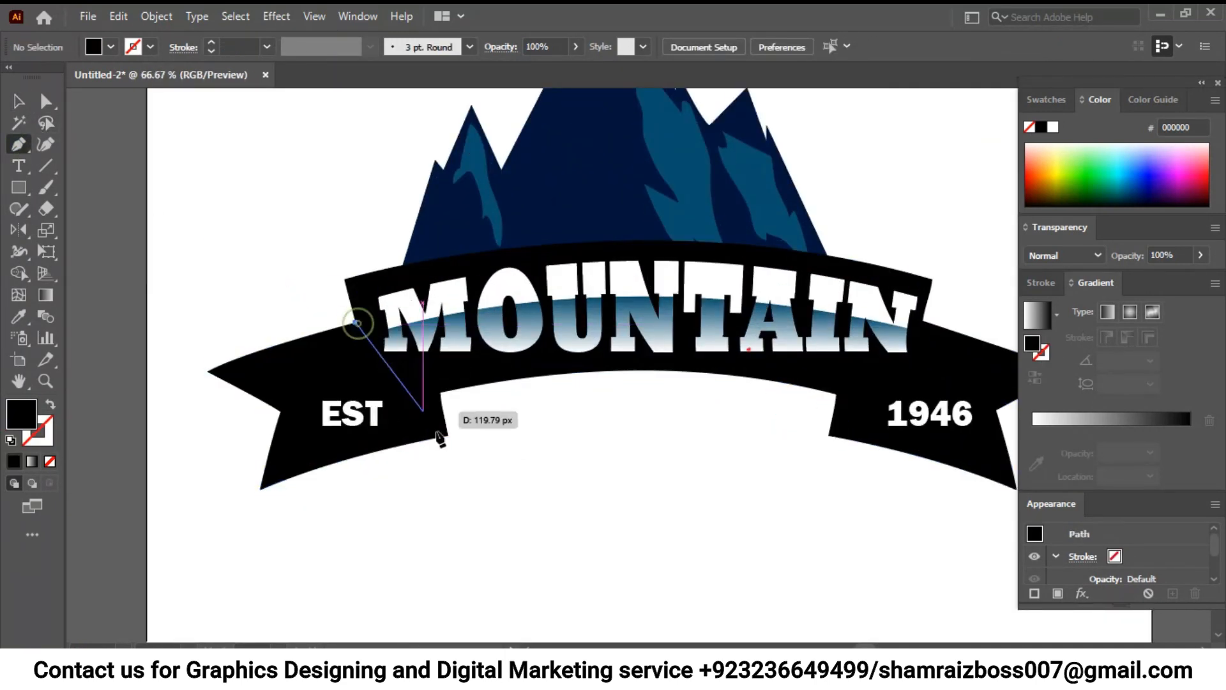
{"action": "left_click", "coordinate": [447, 436]}
- Draw the mirrored diagonal line across the ribbon's 1946 side, from the upper notch to the tail's inner lower corner
{"action": "scroll", "coordinate": [636, 350], "scroll_direction": "right", "scroll_amount": 3}
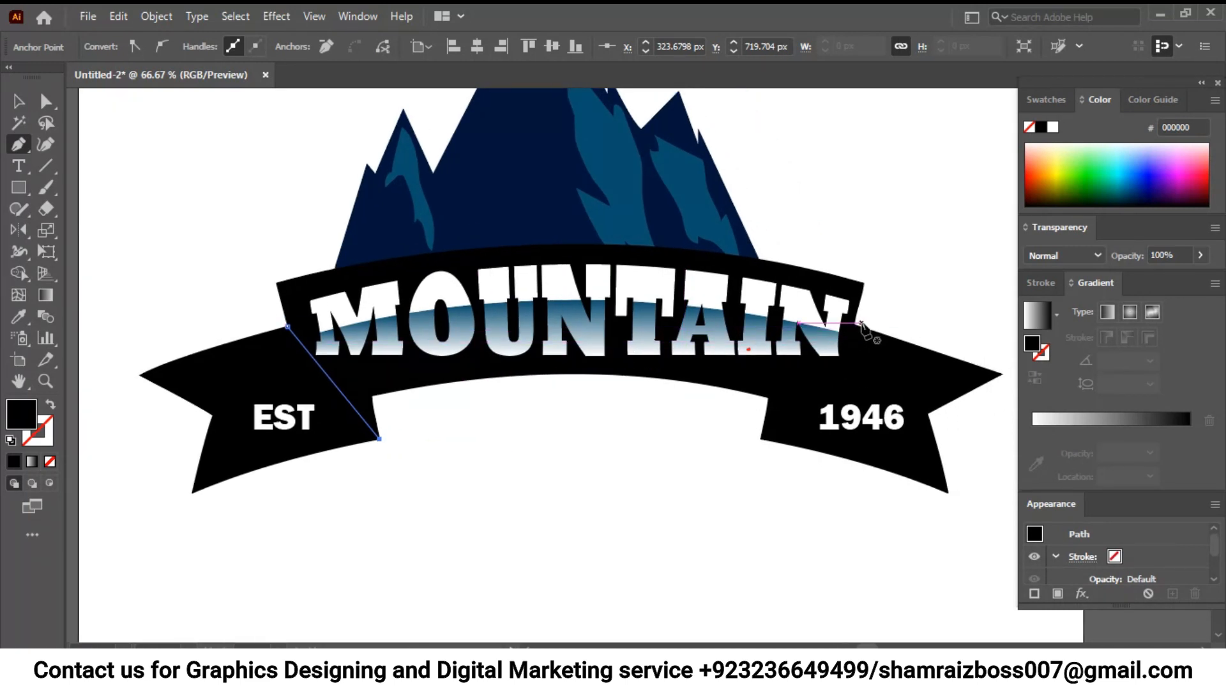
{"action": "left_click", "coordinate": [856, 327]}
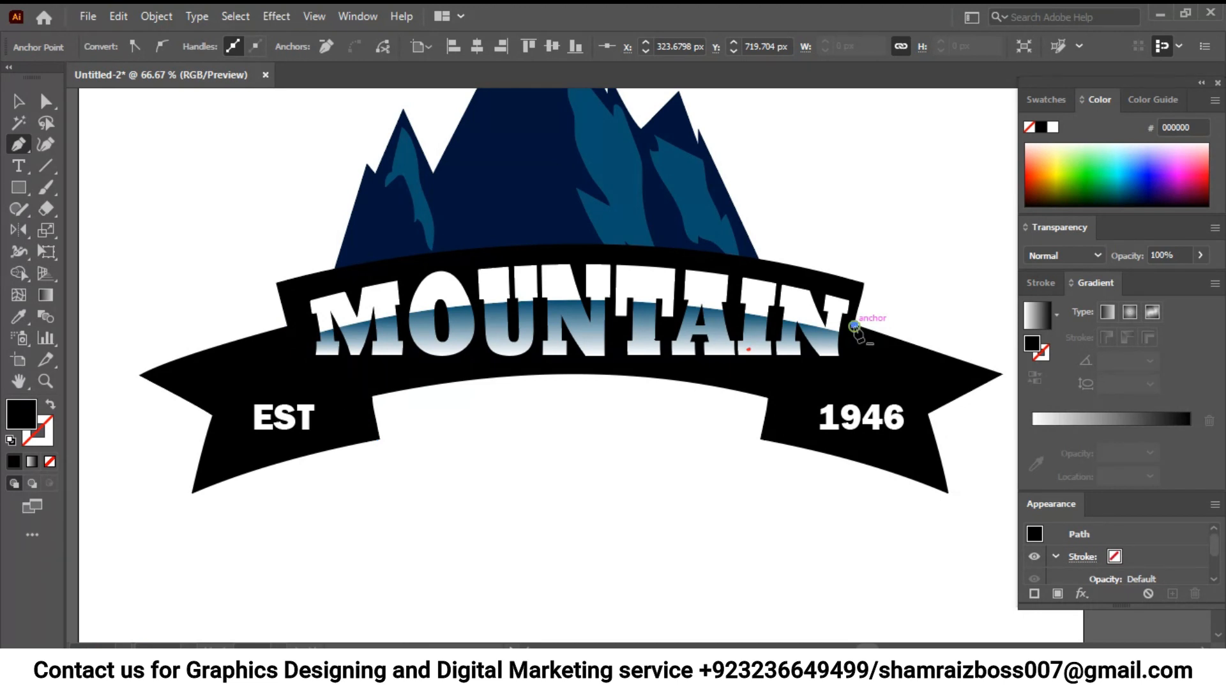
{"action": "key", "text": "ctrl+z"}
{"action": "left_click", "coordinate": [856, 326]}
{"action": "left_click", "coordinate": [760, 438]}
- Give both diagonal ribbon lines no fill and a white stroke
{"action": "left_click", "coordinate": [19, 101]}
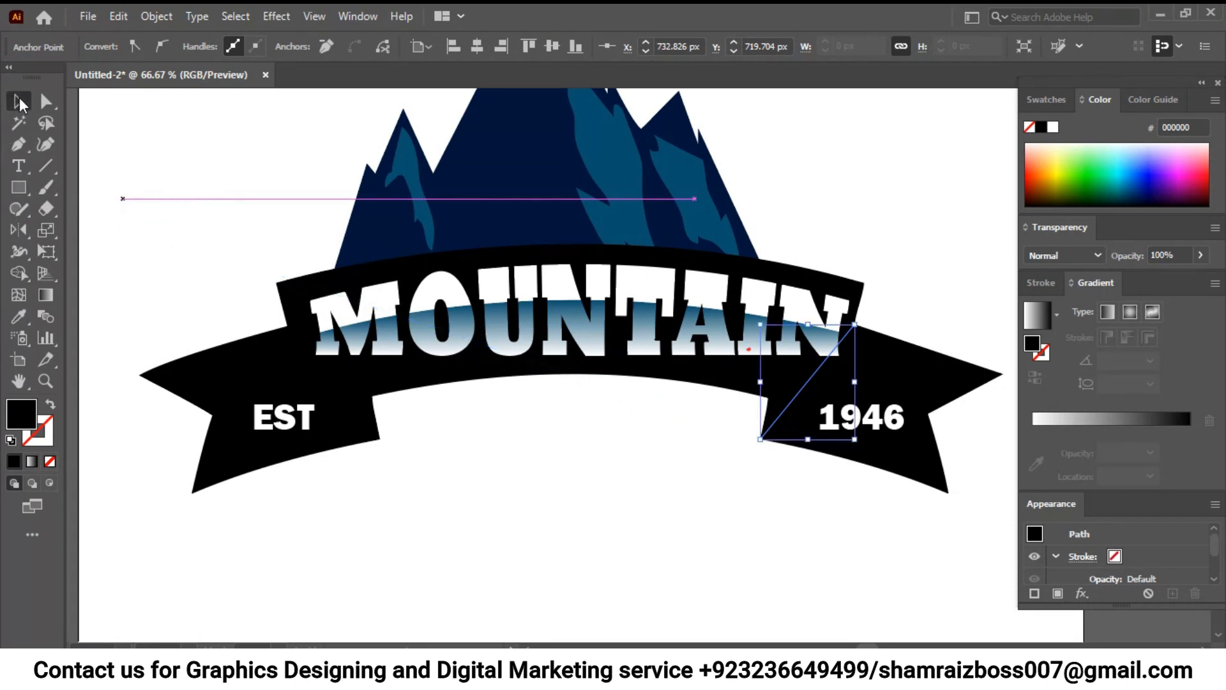
{"action": "left_click", "coordinate": [325, 371], "text": "shift"}
{"action": "left_click", "coordinate": [1054, 128]}
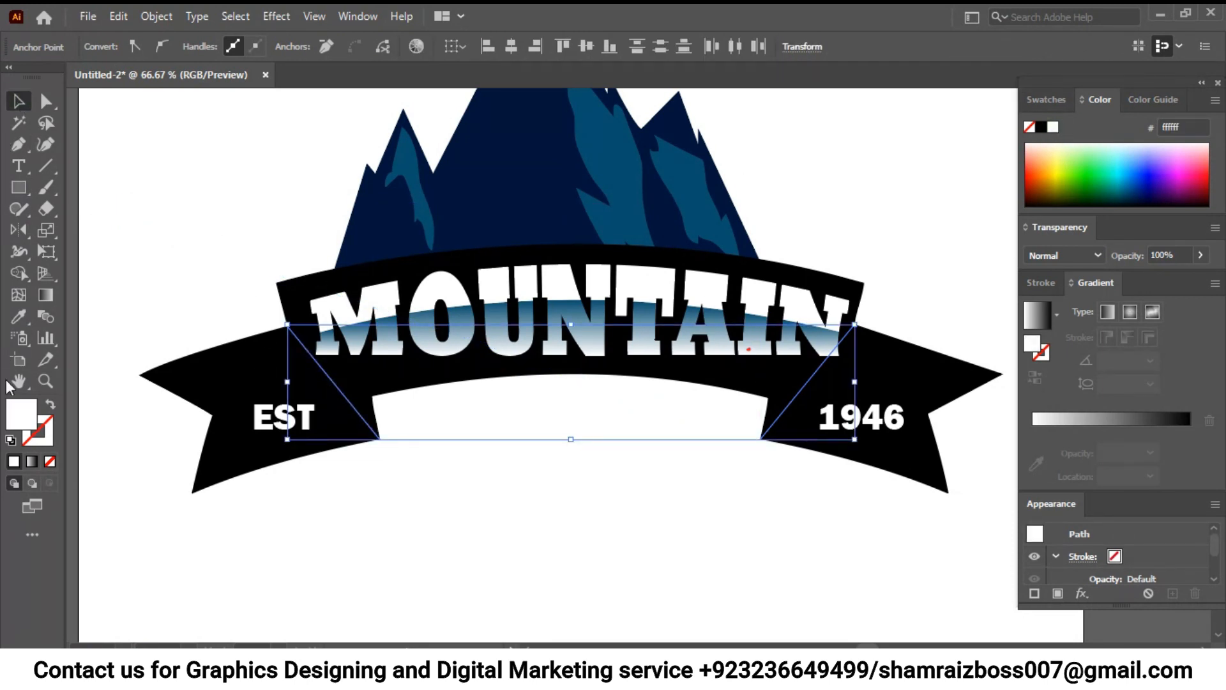
{"action": "left_click", "coordinate": [50, 405]}
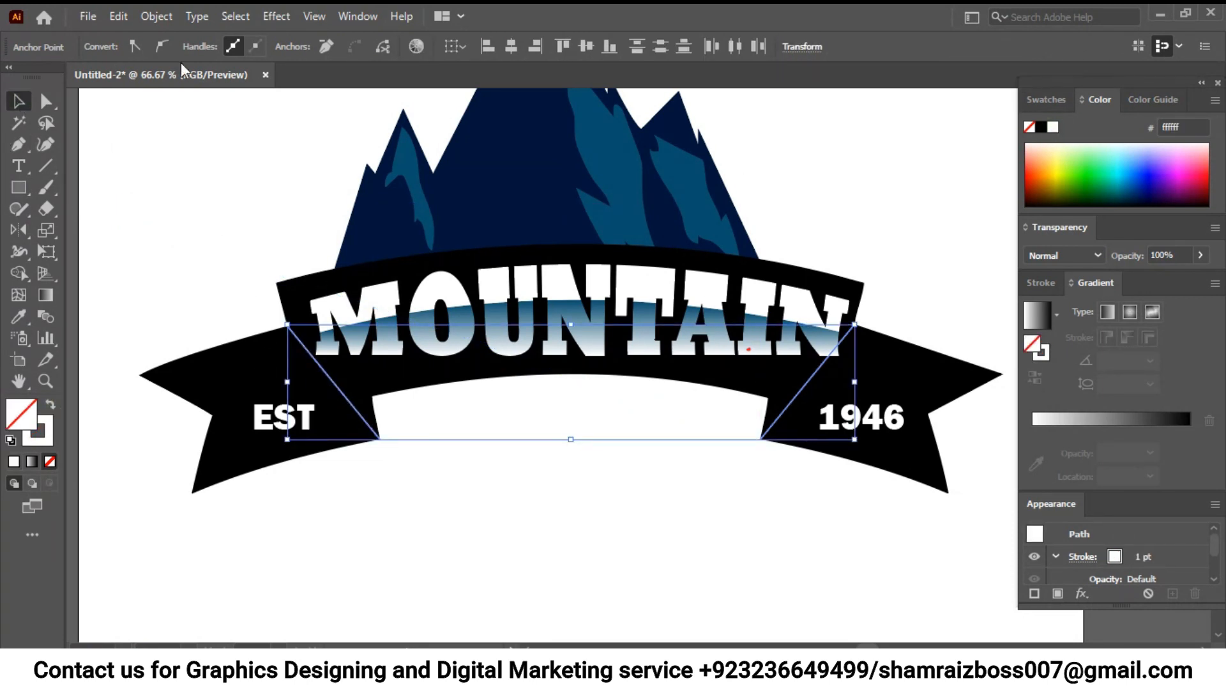
{"action": "left_click", "coordinate": [209, 159]}
- Increase the stroke weight of both white diagonal lines to 5 pt
{"action": "left_click", "coordinate": [363, 420]}
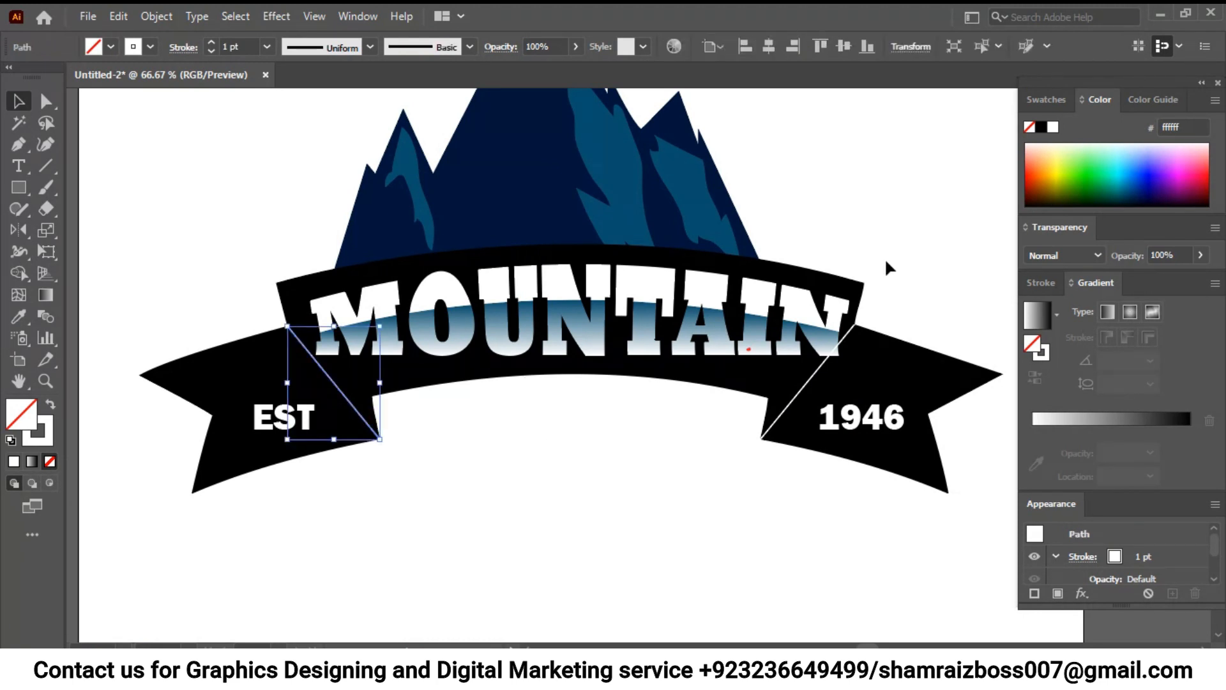
{"action": "left_click", "coordinate": [800, 397], "text": "shift"}
{"action": "left_click", "coordinate": [212, 42]}
{"action": "left_click", "coordinate": [213, 42]}
{"action": "left_click", "coordinate": [213, 42]}
{"action": "left_click", "coordinate": [197, 198]}
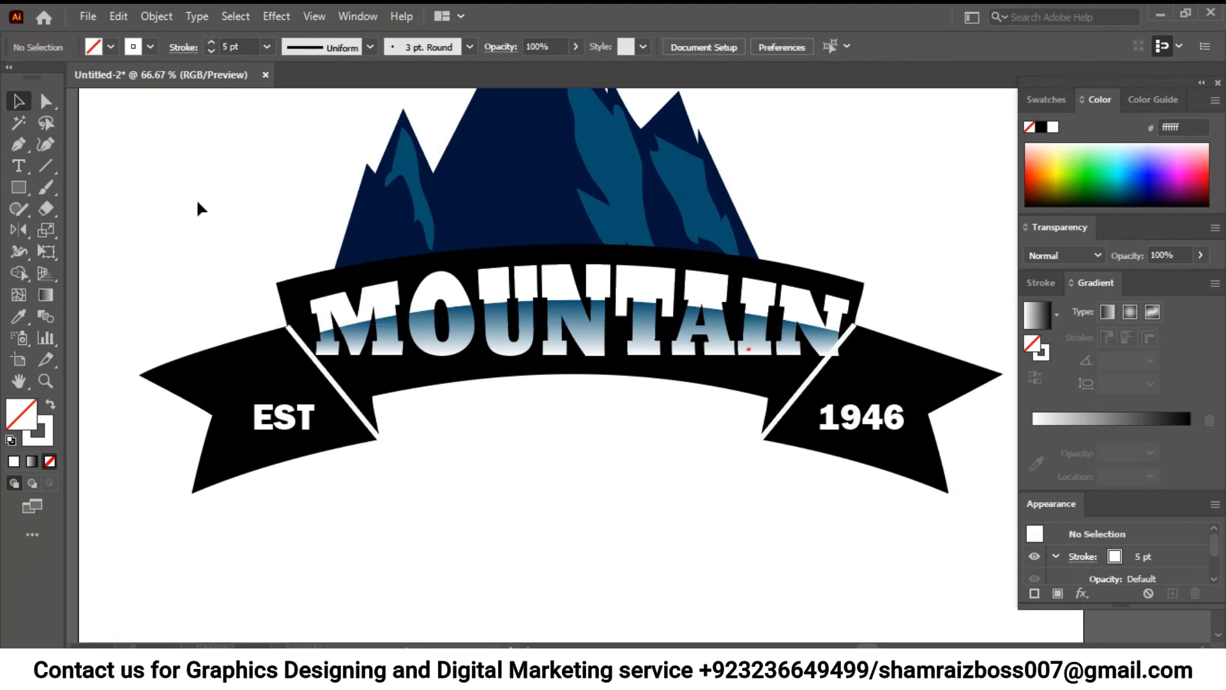
{"action": "left_click", "coordinate": [300, 340]}
{"action": "left_click_drag", "start_coordinate": [288, 327], "coordinate": [277, 314]}
{"action": "key", "text": "ctrl+z"}
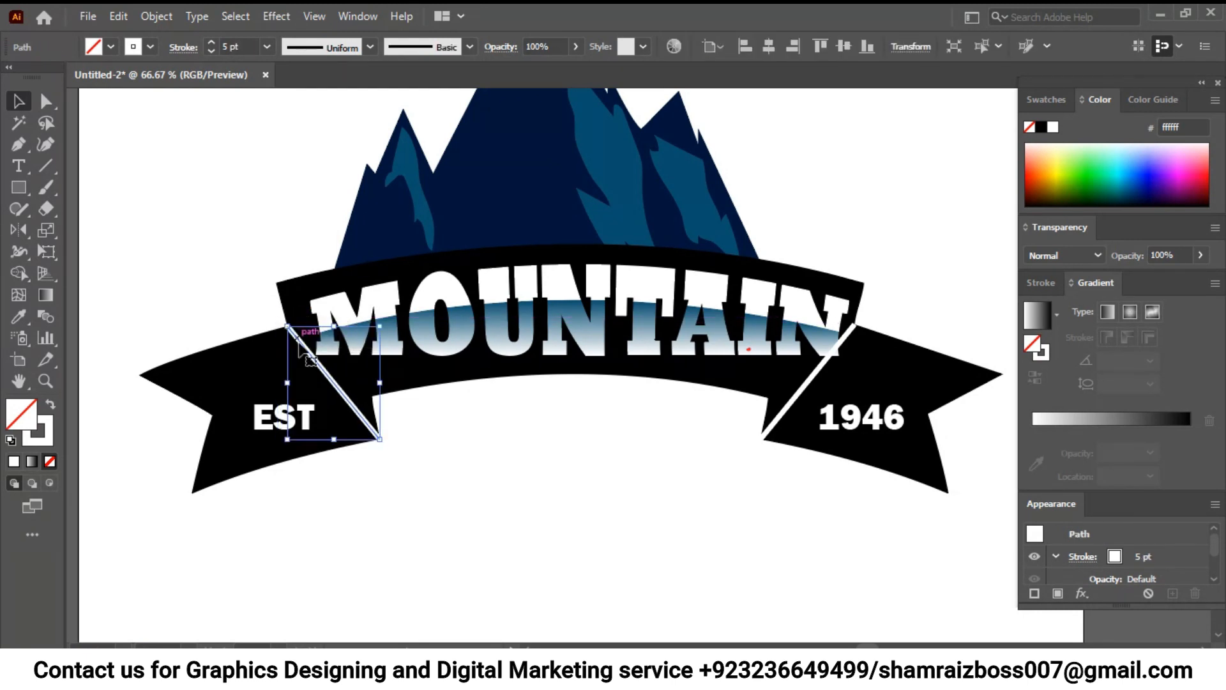
{"action": "left_click", "coordinate": [212, 196]}
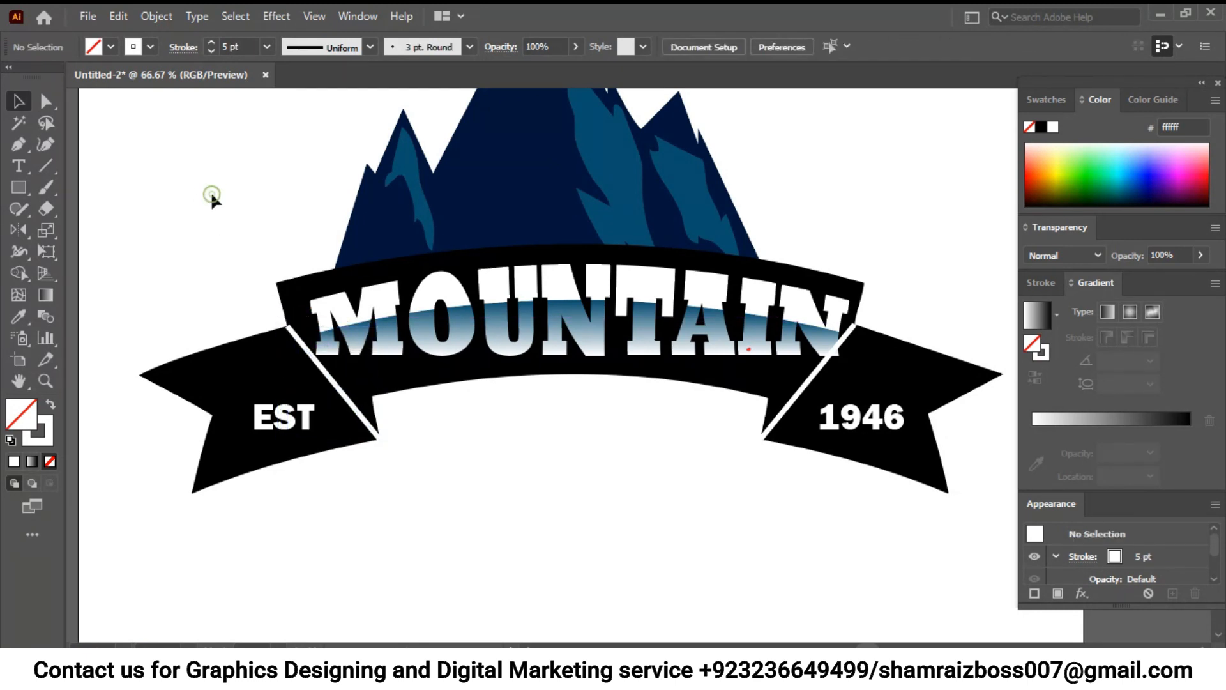
{"action": "left_click", "coordinate": [294, 329]}
{"action": "left_click_drag", "start_coordinate": [286, 323], "coordinate": [271, 303]}
{"action": "left_click", "coordinate": [547, 501]}
{"action": "left_click_drag", "start_coordinate": [718, 445], "coordinate": [677, 461]}
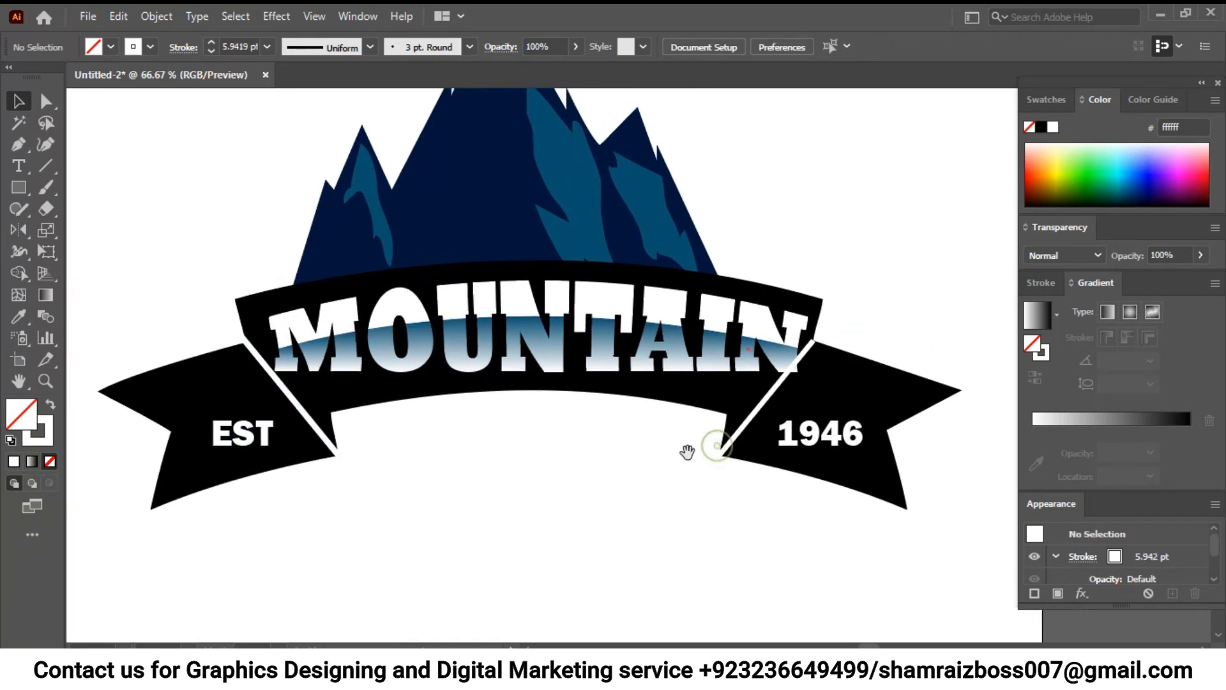
{"action": "left_click", "coordinate": [747, 419]}
{"action": "key", "text": "ctrl+z"}
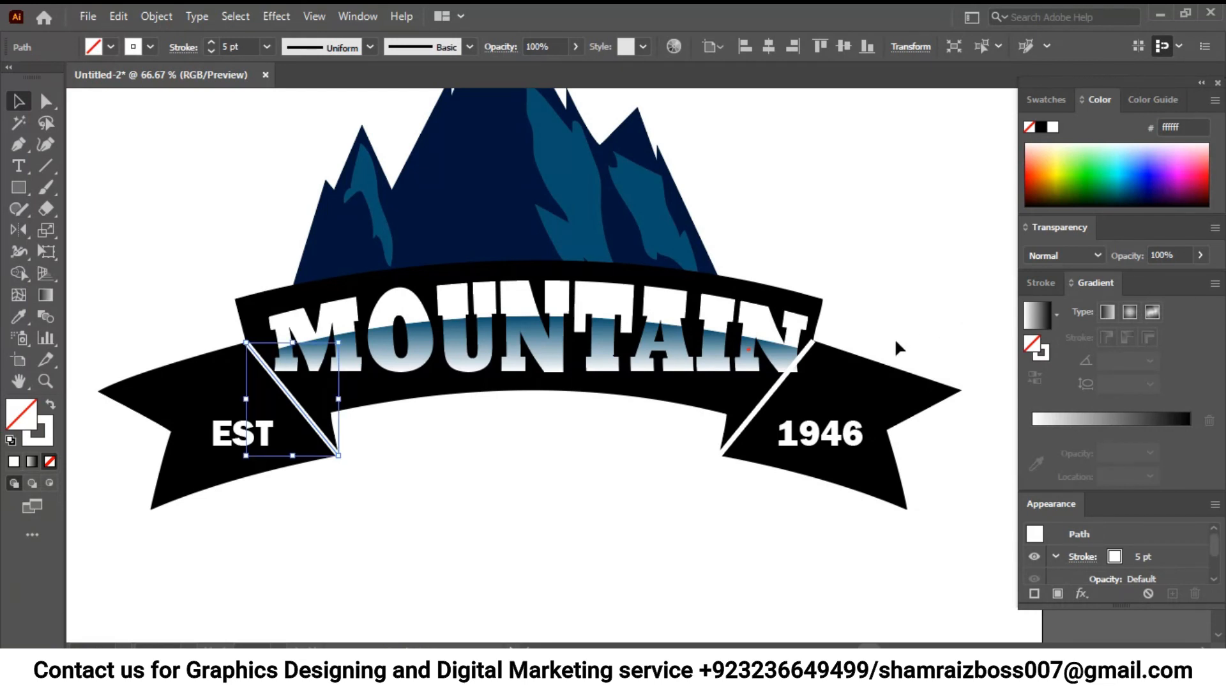
- Stretch the upper ends of both white diagonal lines outward past the ribbon's notches so they divide the ribbon completely
{"action": "left_click_drag", "start_coordinate": [246, 342], "coordinate": [220, 311]}
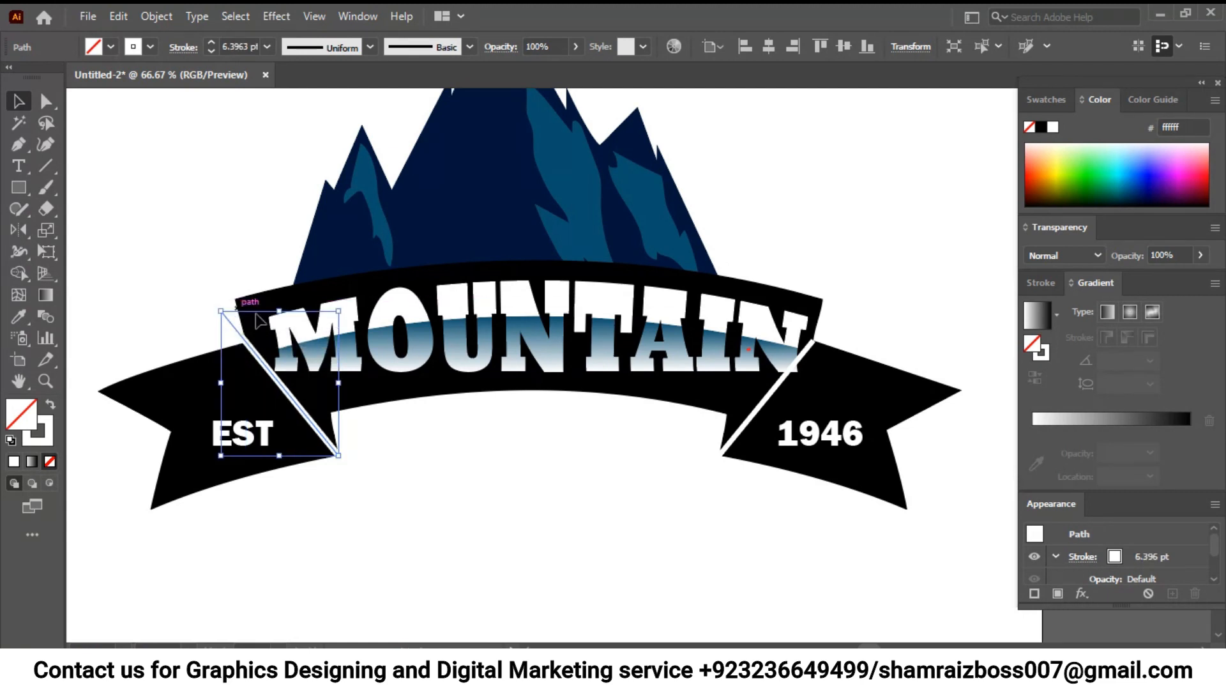
{"action": "left_click", "coordinate": [773, 392]}
{"action": "left_click_drag", "start_coordinate": [814, 341], "coordinate": [841, 310]}
{"action": "left_click", "coordinate": [938, 269]}
- Lock the ribbon artwork and the mountain so that only the MOUNTAIN lettering can be selected
{"action": "left_click", "coordinate": [781, 338]}
{"action": "left_click_drag", "start_coordinate": [881, 514], "coordinate": [167, 446]}
{"action": "key", "text": "ctrl+shift+b"}
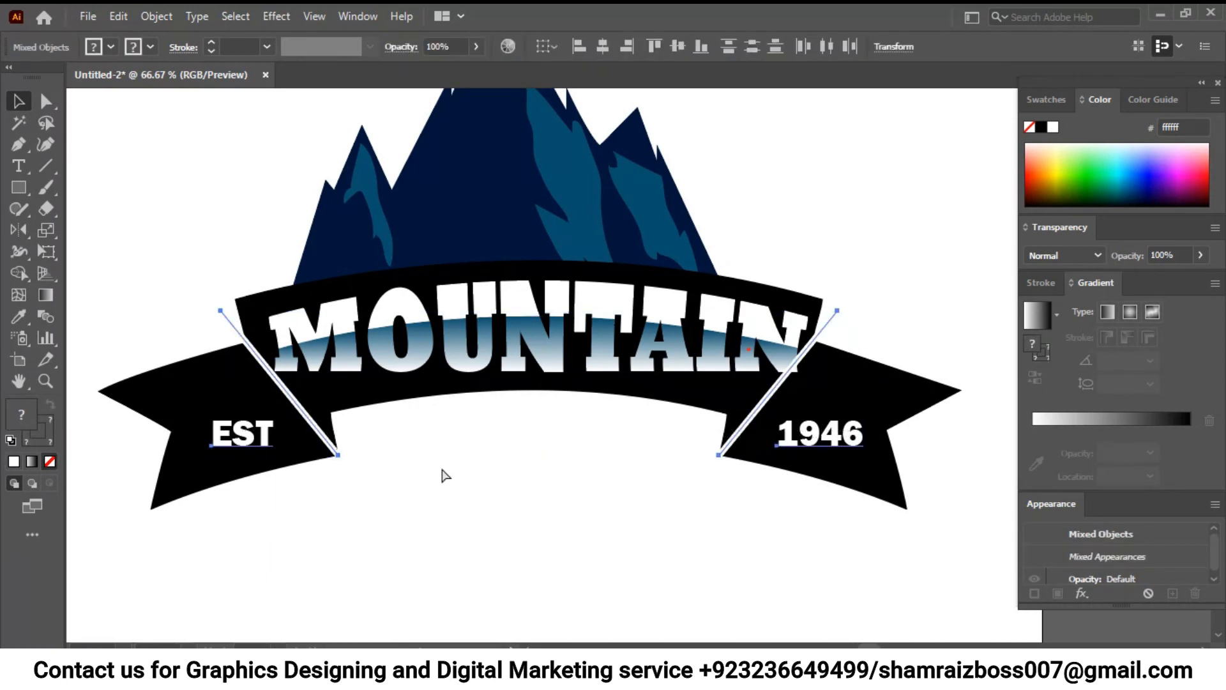
{"action": "left_click", "coordinate": [446, 475]}
{"action": "left_click_drag", "start_coordinate": [248, 185], "coordinate": [878, 233]}
{"action": "key", "text": "ctrl+2"}
- Scale the MOUNTAIN lettering down slightly and move it about 9 px left and 3 px up to centre it on the ribbon
{"action": "left_click_drag", "start_coordinate": [273, 311], "coordinate": [760, 346]}
{"action": "left_click_drag", "start_coordinate": [521, 317], "coordinate": [512, 315]}
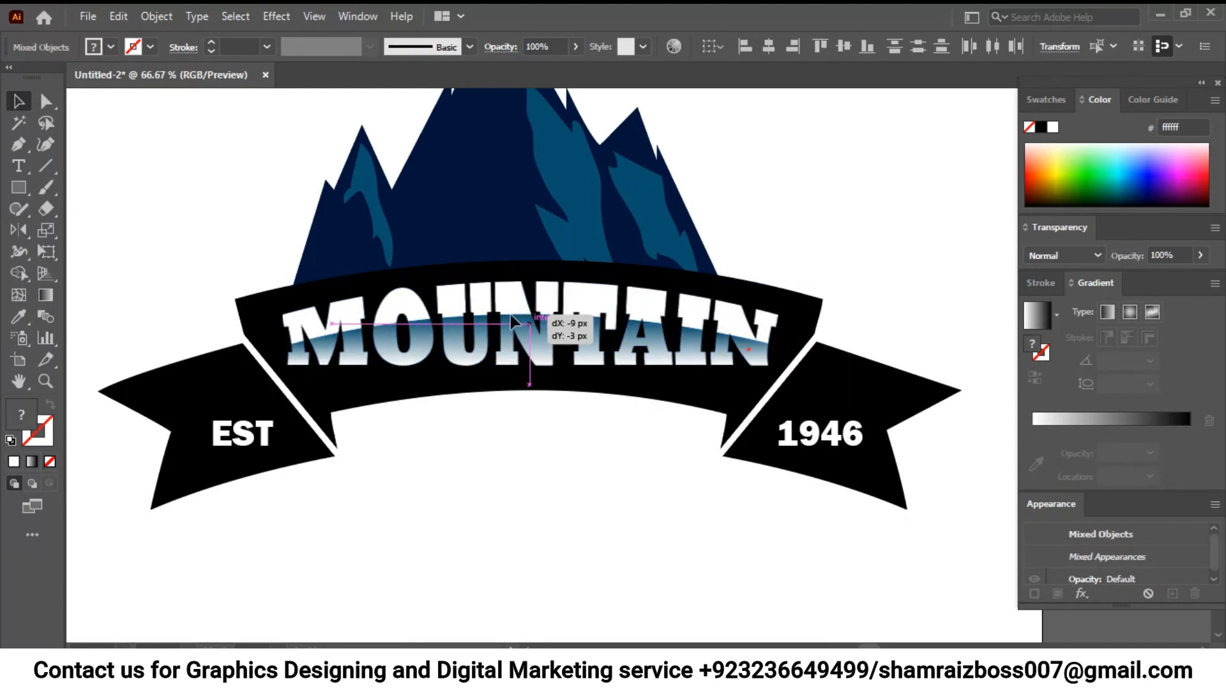
{"action": "left_click", "coordinate": [525, 484]}
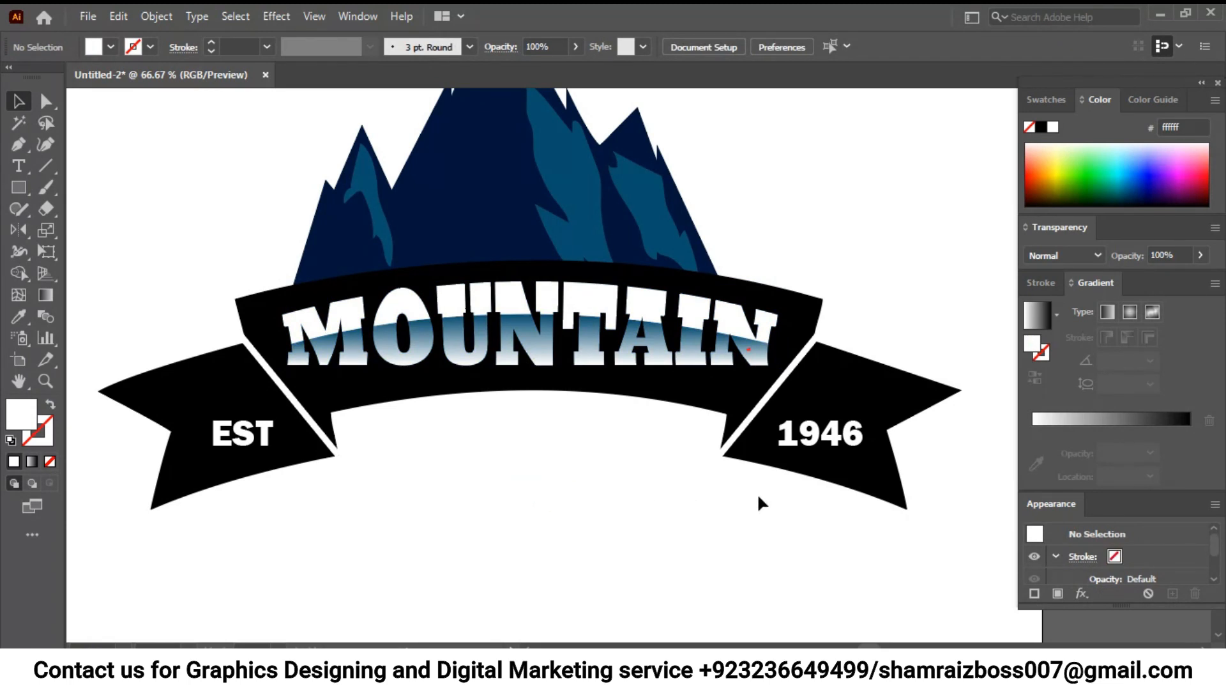
{"action": "key", "text": "ctrl+minus"}
{"action": "key", "text": "ctrl+minus"}
{"action": "key", "text": "ctrl+minus"}
{"action": "key", "text": "ctrl+minus"}
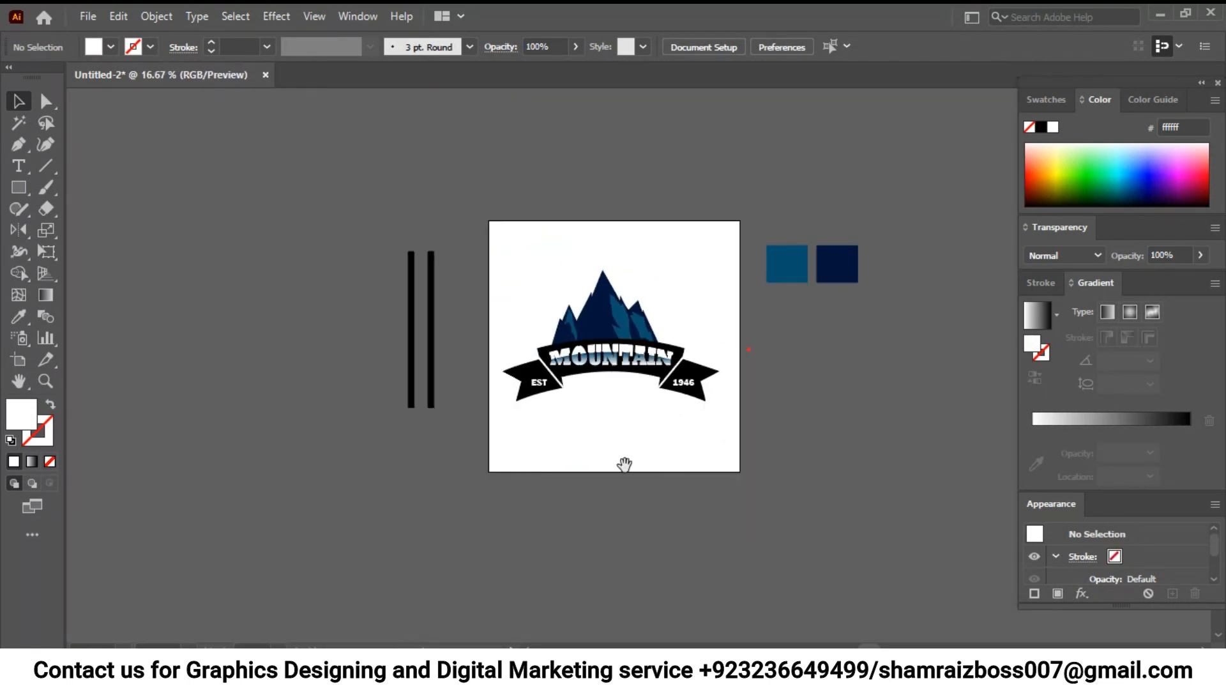